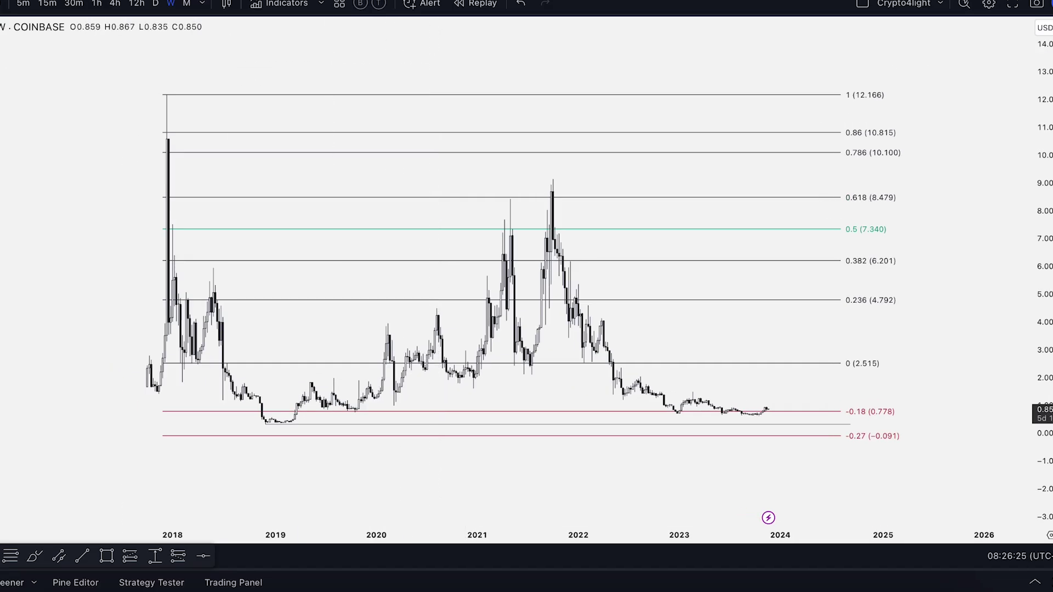
Step: Switch to the weekly Gate.io USDT chart and rescale it to examine the tall wick on its first candles
{"action": "left_click", "coordinate": [11, 1]}
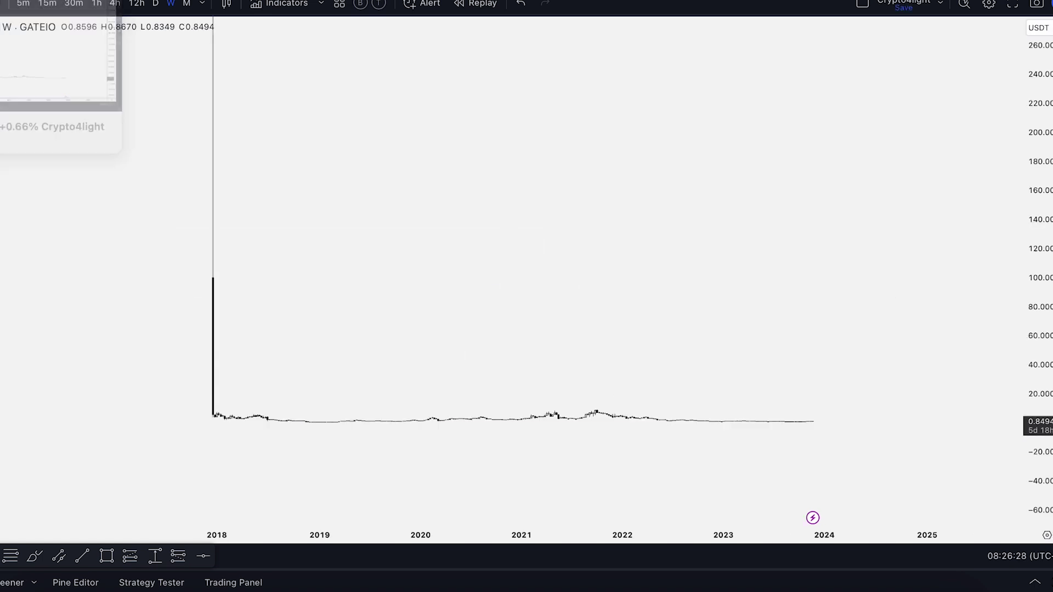
{"action": "left_click_drag", "start_coordinate": [1033, 260], "coordinate": [1033, 348]}
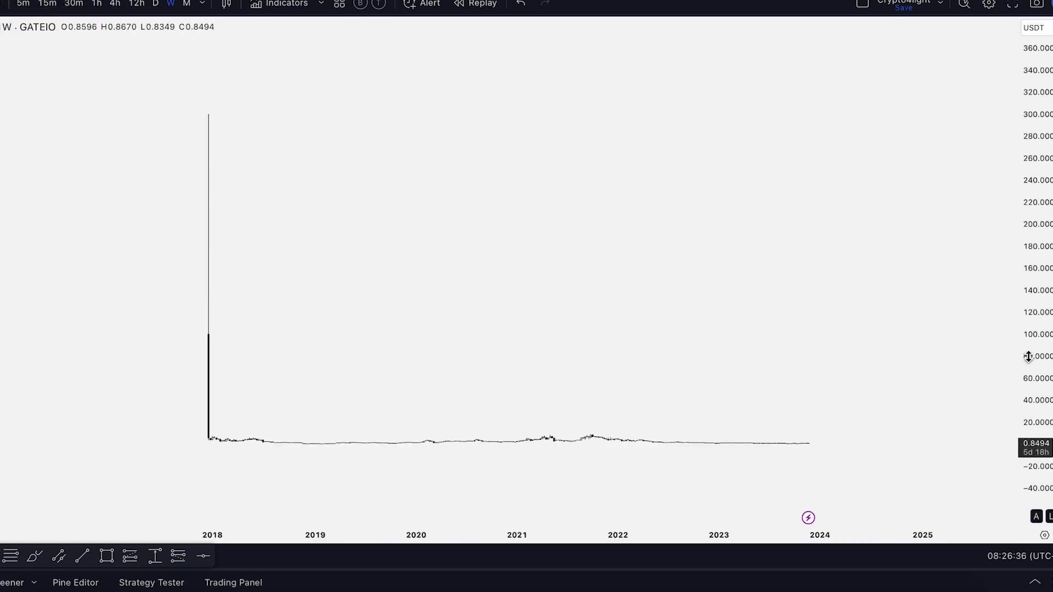
{"action": "left_click_drag", "start_coordinate": [1027, 357], "coordinate": [1027, 323]}
{"action": "left_click_drag", "start_coordinate": [375, 291], "coordinate": [382, 242]}
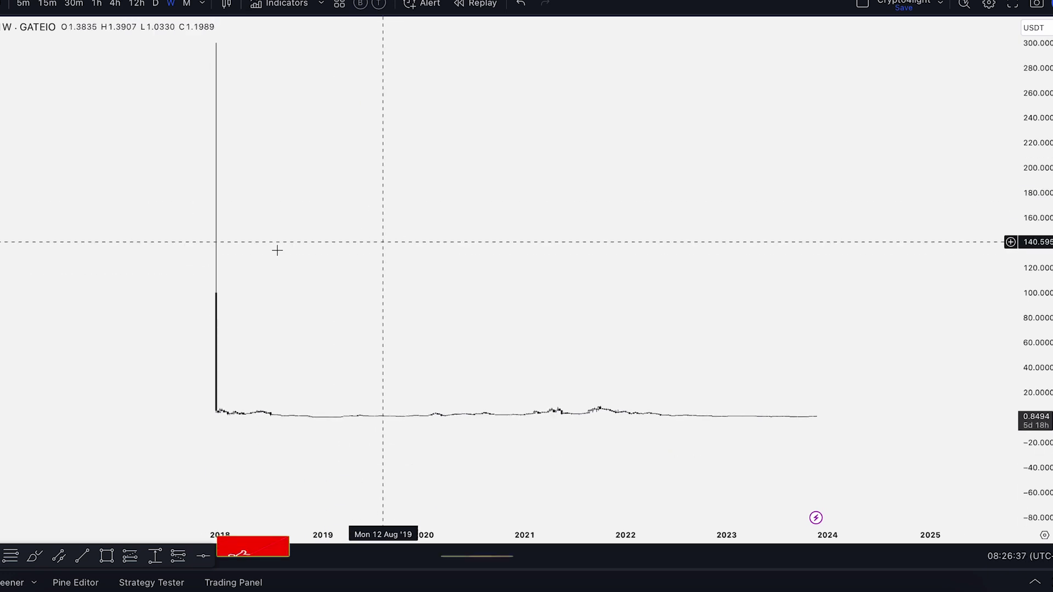
{"action": "left_click_drag", "start_coordinate": [331, 186], "coordinate": [338, 225]}
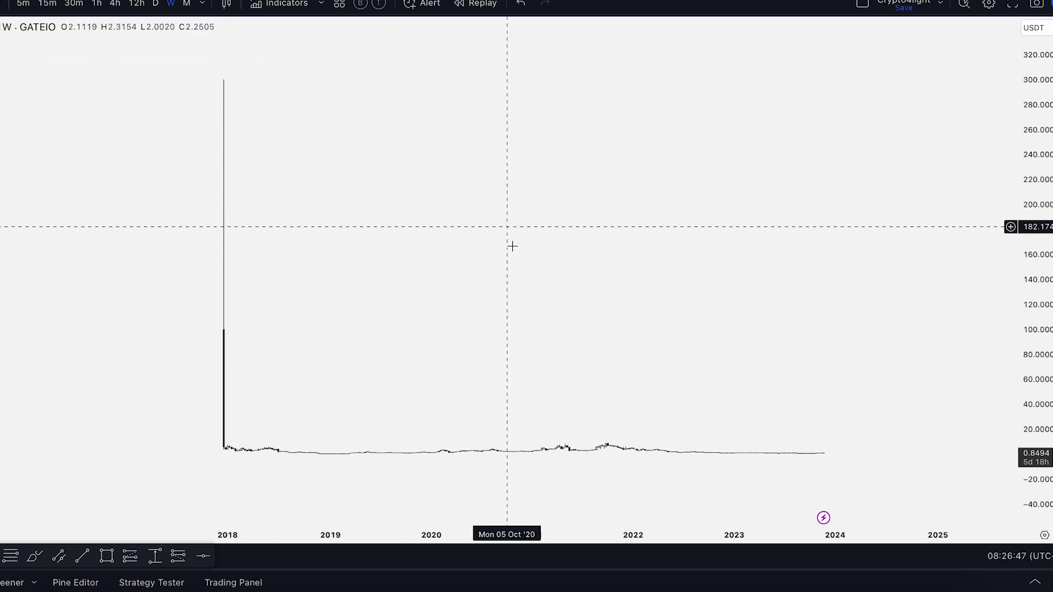
{"action": "left_click_drag", "start_coordinate": [543, 281], "coordinate": [543, 264]}
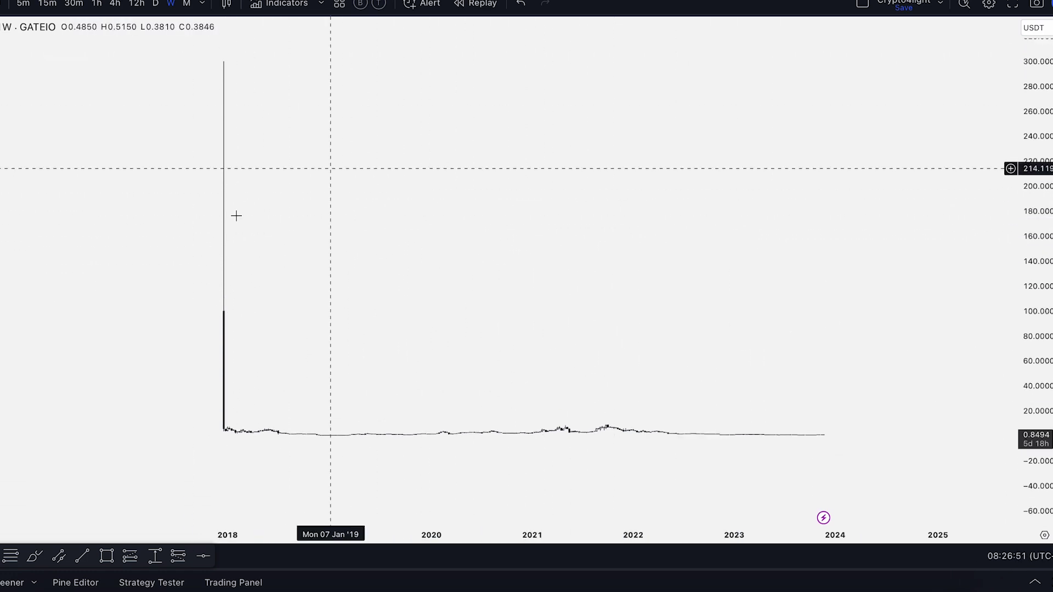
Step: Return to the Coinbase chart and compare its December 2017 high against the Gate.io spike
{"action": "left_click", "coordinate": [173, 1]}
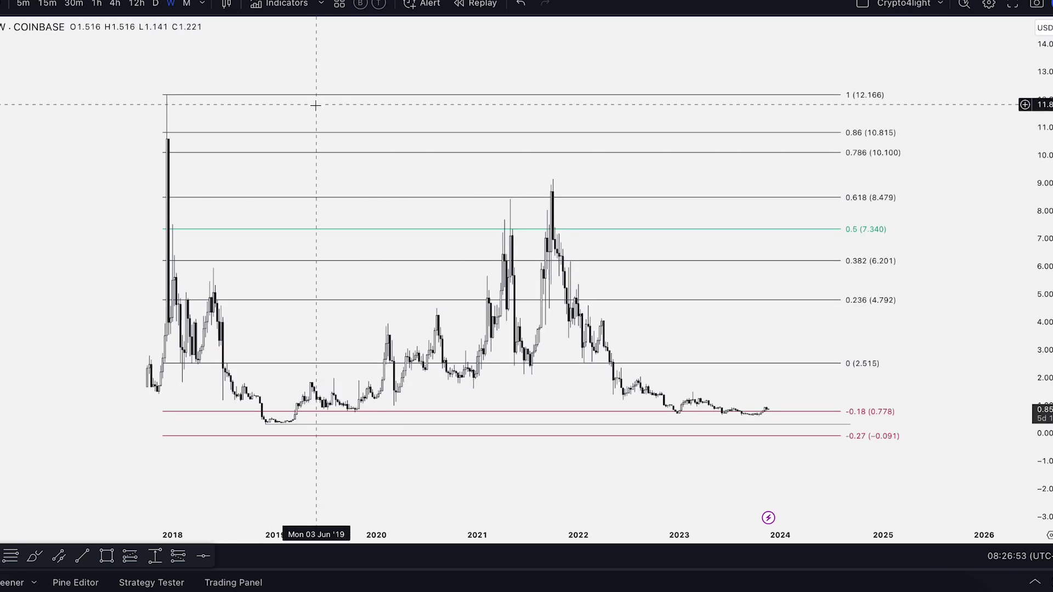
{"action": "left_click_drag", "start_coordinate": [313, 66], "coordinate": [344, 70]}
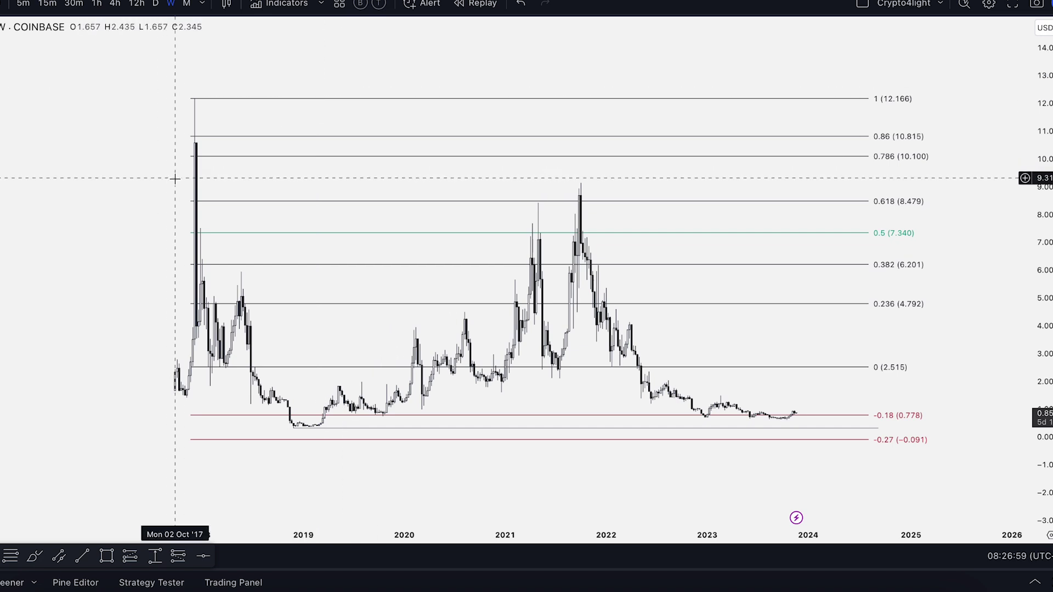
{"action": "scroll", "coordinate": [110, 174], "scroll_direction": "up", "scroll_amount": 5}
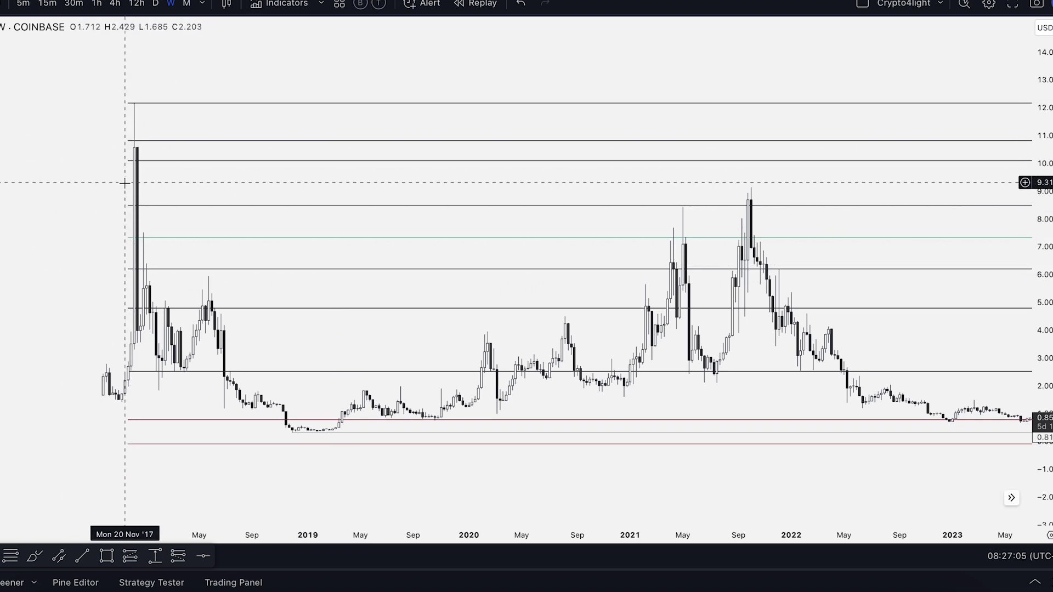
{"action": "left_click", "coordinate": [38, 1]}
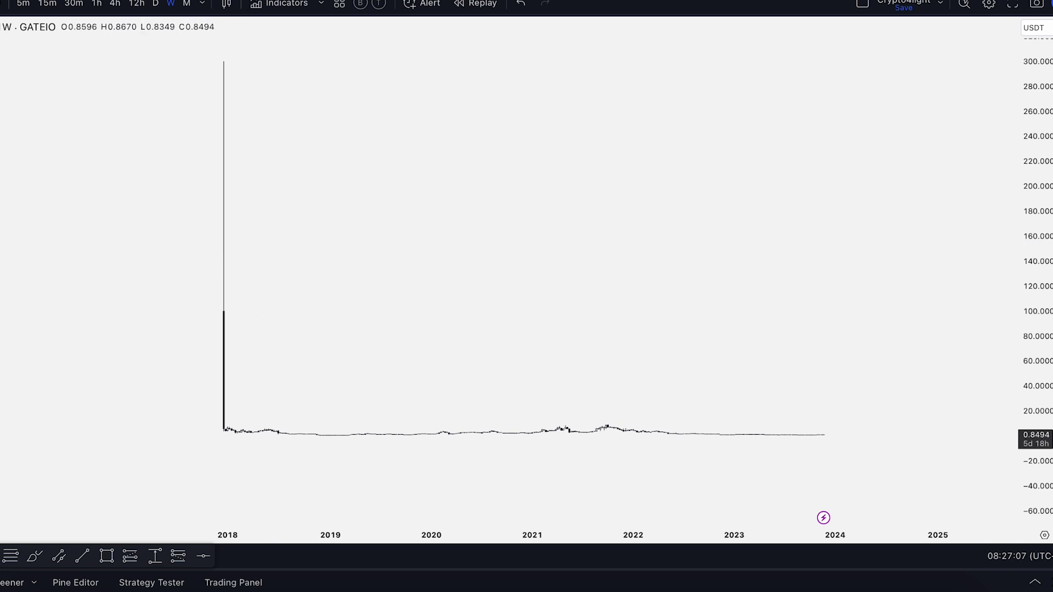
{"action": "key", "text": "Up"}
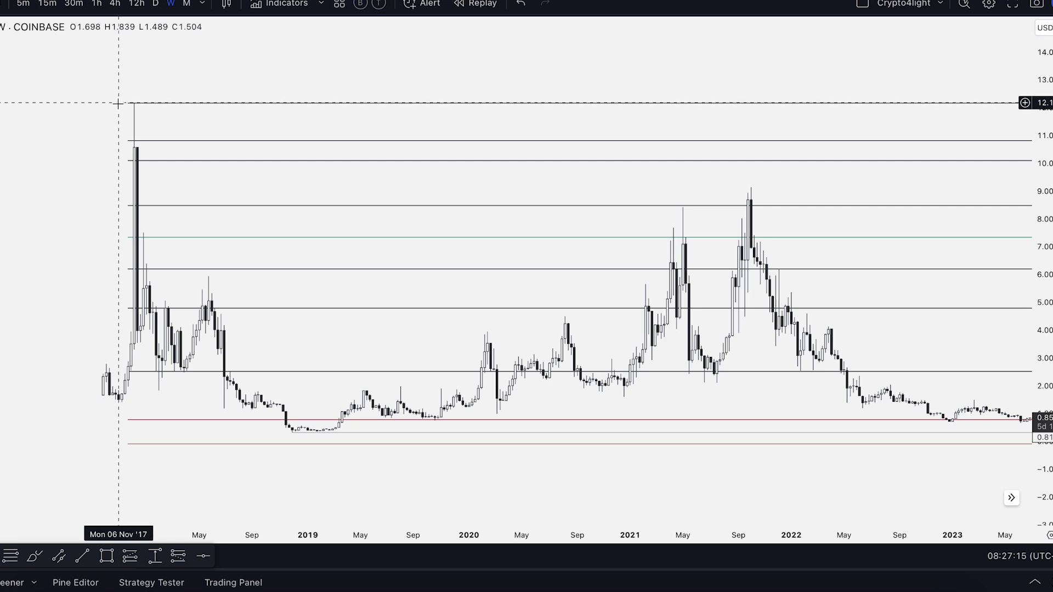
{"action": "scroll", "coordinate": [412, 84], "scroll_direction": "down", "scroll_amount": 3}
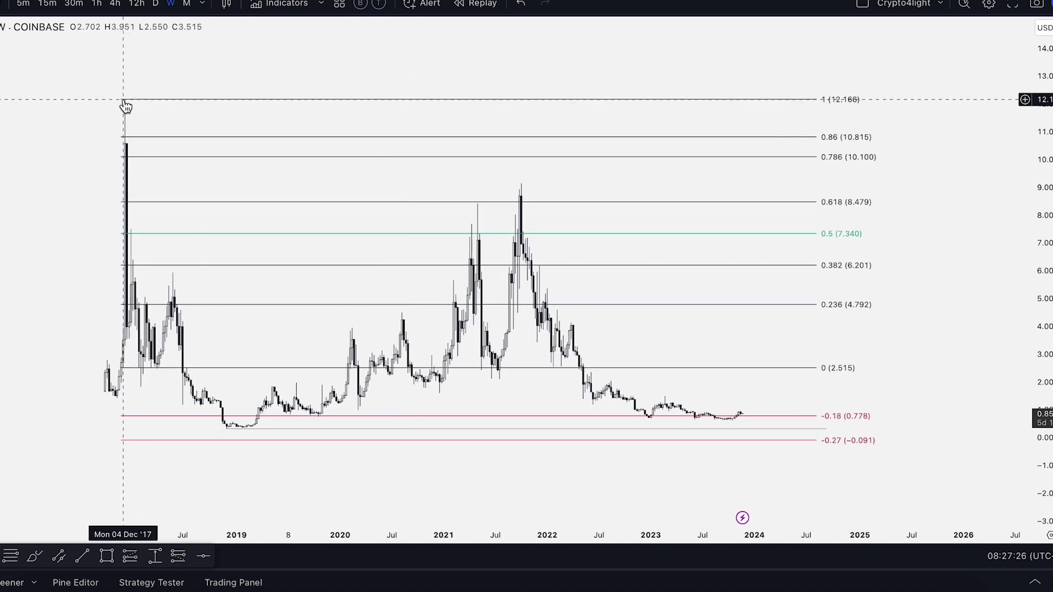
Step: Circle the 0.618 (8.479) retracement level with the brush, and undo the mark
{"action": "left_click", "coordinate": [34, 556]}
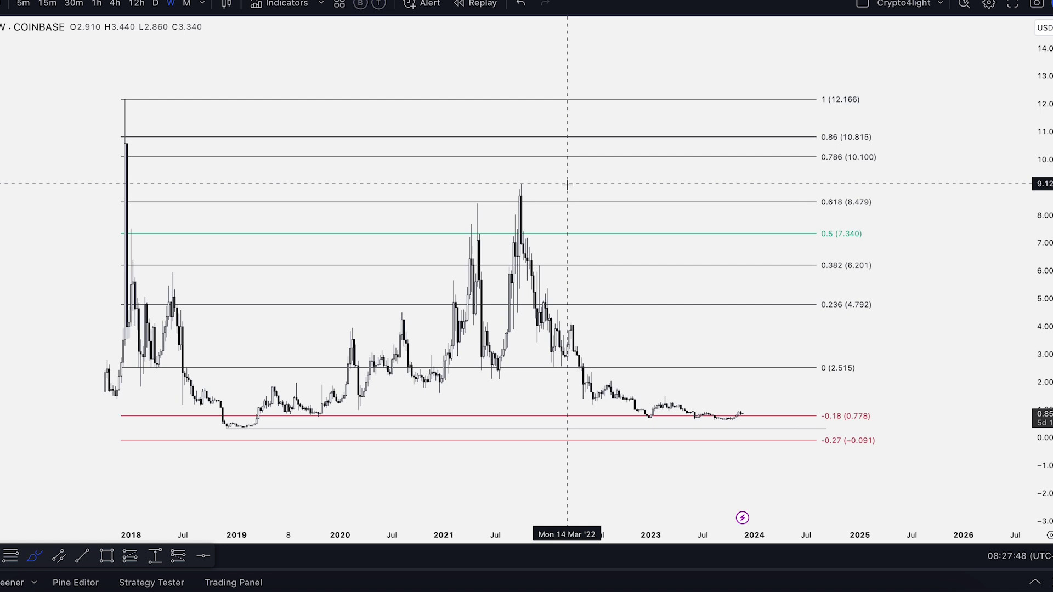
{"action": "left_click_drag", "start_coordinate": [887, 196], "coordinate": [885, 193]}
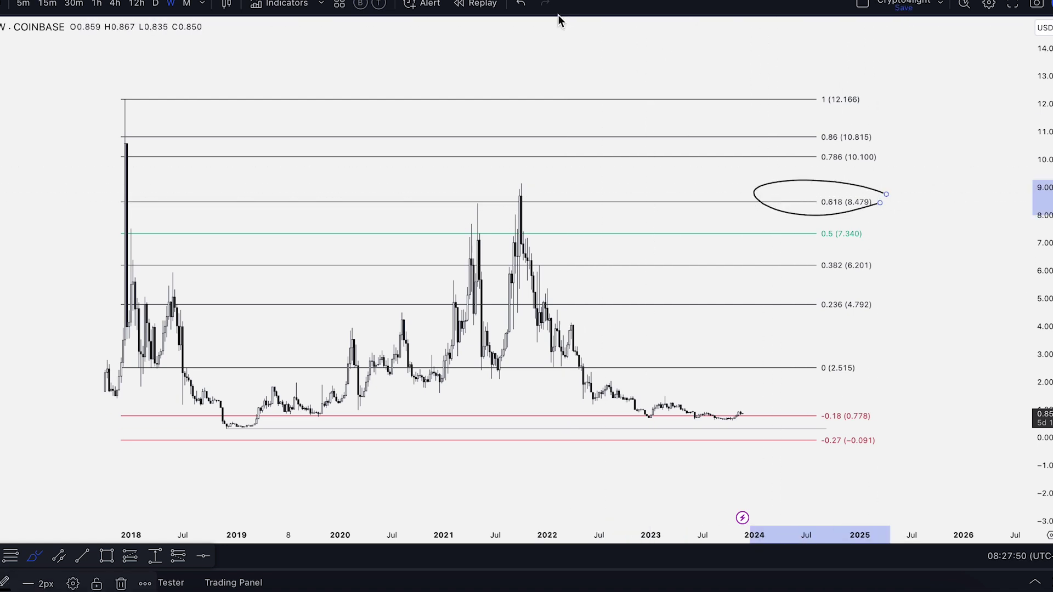
{"action": "left_click", "coordinate": [521, 4]}
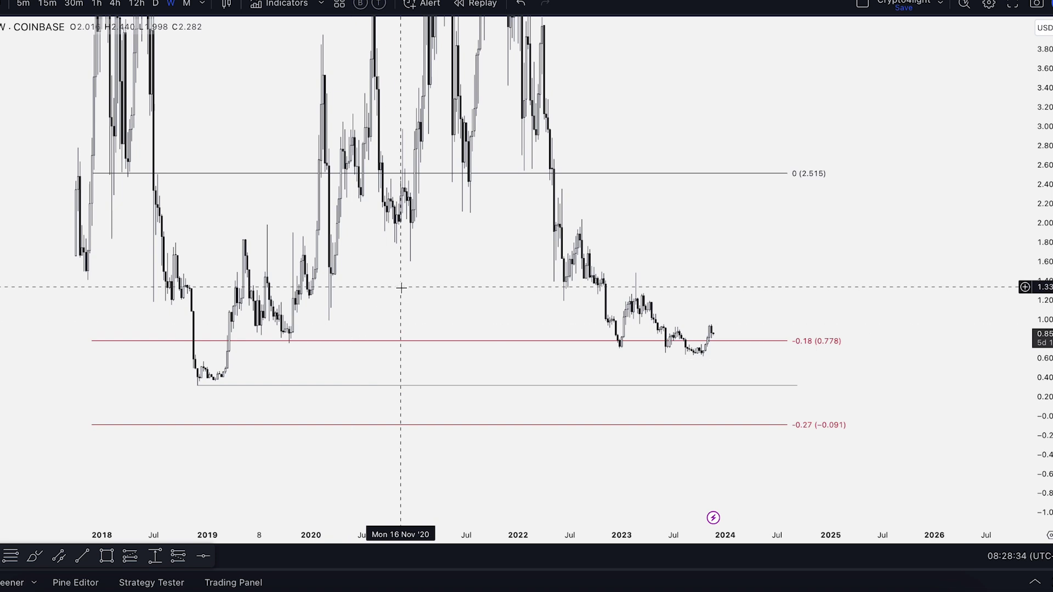
Step: Try a Fibonacci retracement from the -0.27 level up to the -0.18 level, and discard it
{"action": "left_click_drag", "start_coordinate": [1045, 329], "coordinate": [1045, 247]}
{"action": "left_click_drag", "start_coordinate": [730, 329], "coordinate": [716, 301]}
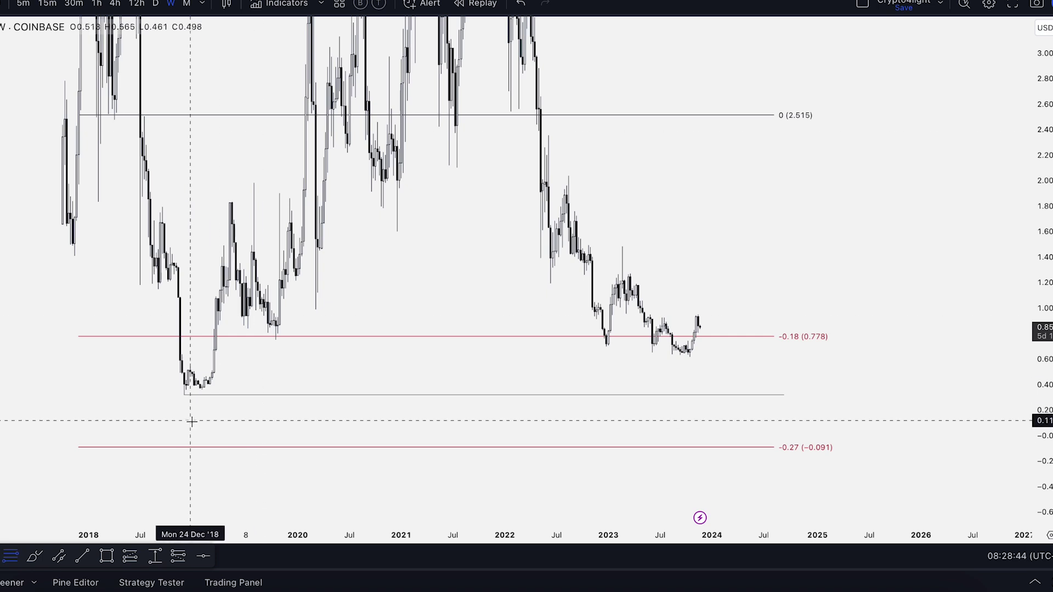
{"action": "left_click", "coordinate": [168, 449]}
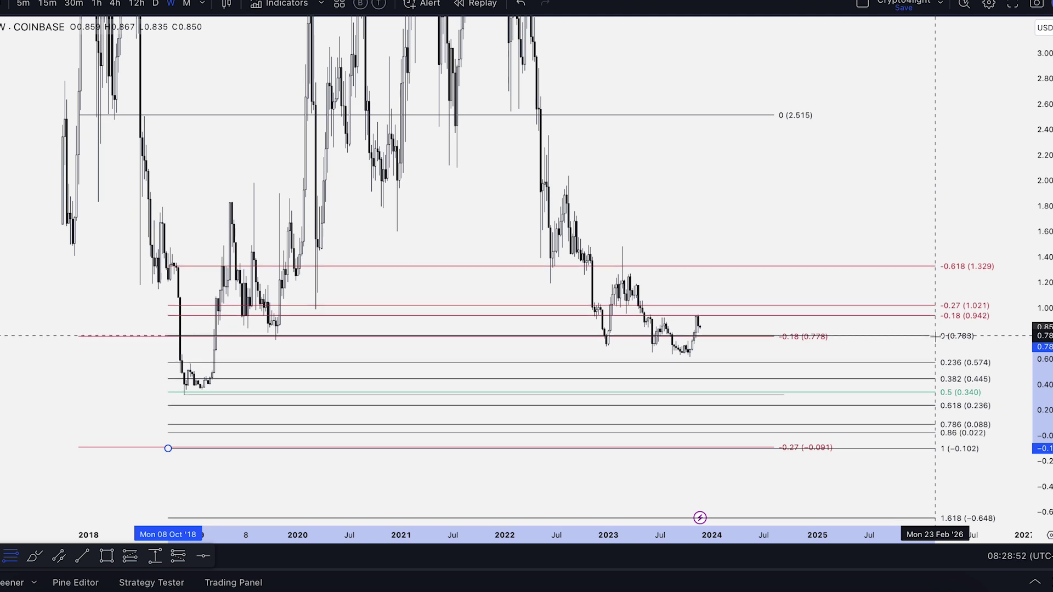
{"action": "key", "text": "Escape"}
Step: Measure the price rise from the late December 2019 low to the top of the early 2020 candle bodies
{"action": "scroll", "coordinate": [936, 335], "scroll_direction": "down", "scroll_amount": 3}
{"action": "left_click_drag", "start_coordinate": [1038, 235], "coordinate": [1037, 331]}
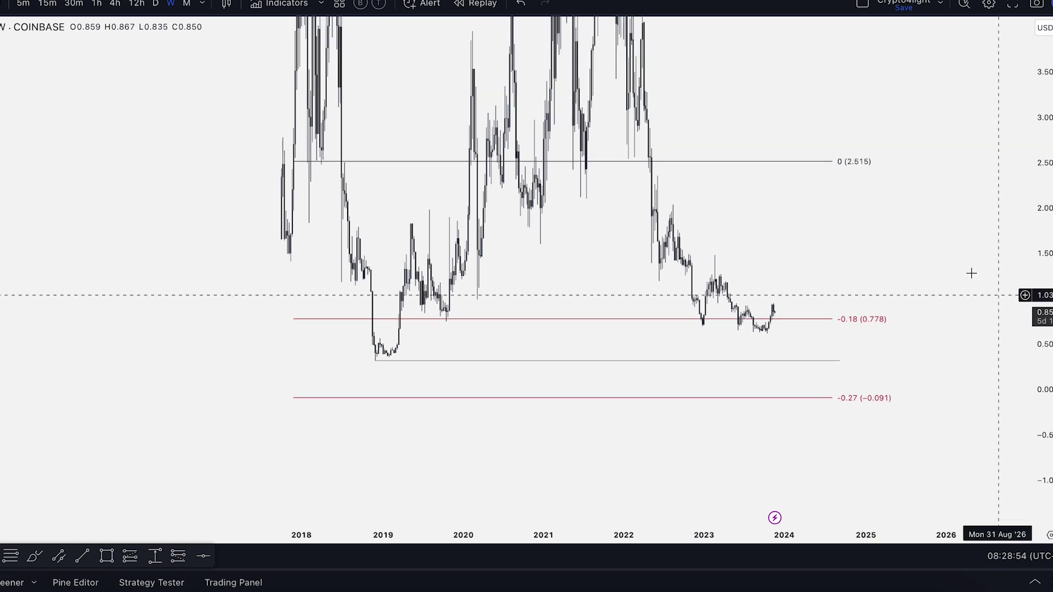
{"action": "left_click_drag", "start_coordinate": [944, 269], "coordinate": [823, 317]}
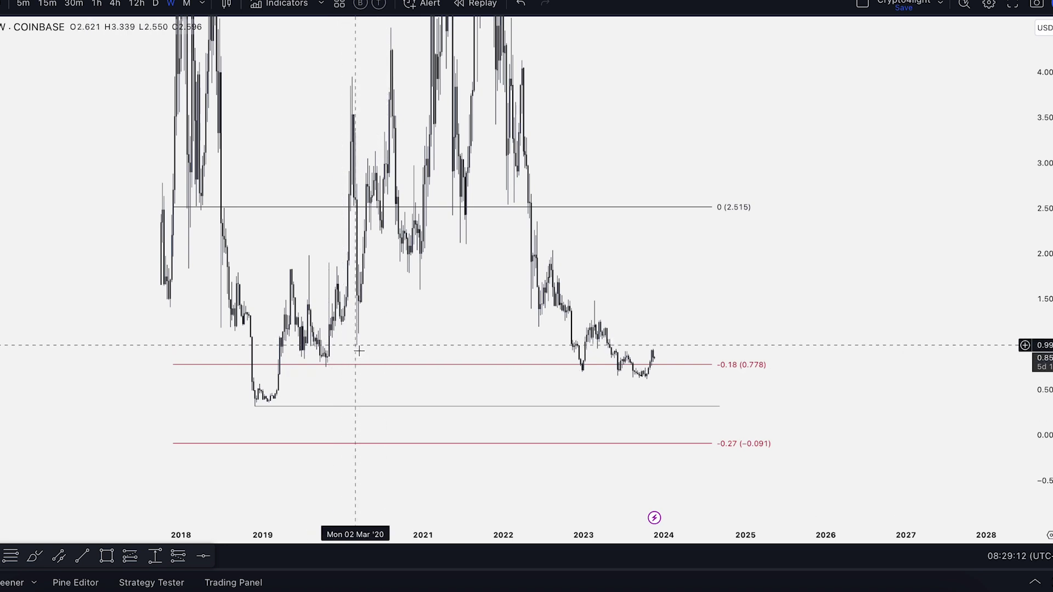
{"action": "scroll", "coordinate": [359, 345], "scroll_direction": "up", "scroll_amount": 3}
{"action": "left_click_drag", "start_coordinate": [360, 327], "coordinate": [626, 331]}
{"action": "scroll", "coordinate": [369, 355], "scroll_direction": "up", "scroll_amount": 4}
{"action": "left_click", "coordinate": [154, 556]}
{"action": "left_click", "coordinate": [187, 329]}
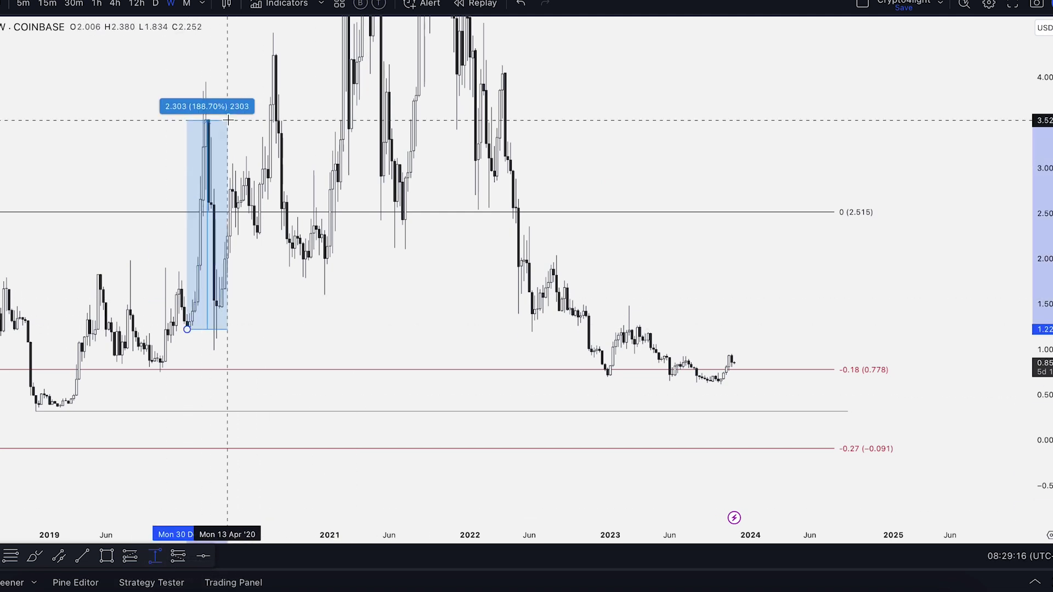
{"action": "key", "text": "Escape"}
Step: Measure the price drop from the early 2020 wick high to the March 2020 low
{"action": "scroll", "coordinate": [187, 340], "scroll_direction": "up", "scroll_amount": 1}
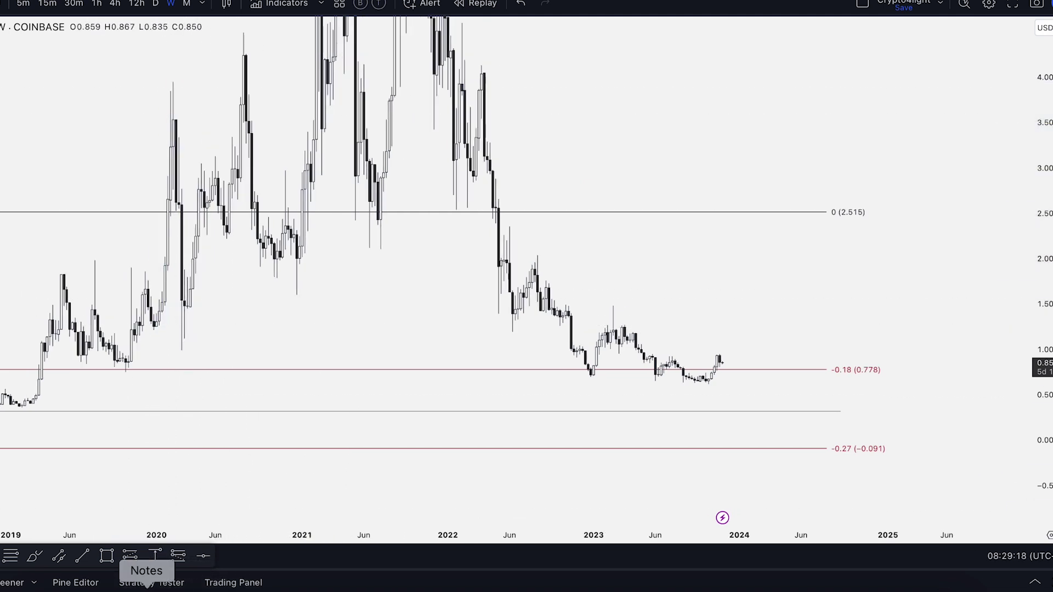
{"action": "left_click", "coordinate": [154, 557]}
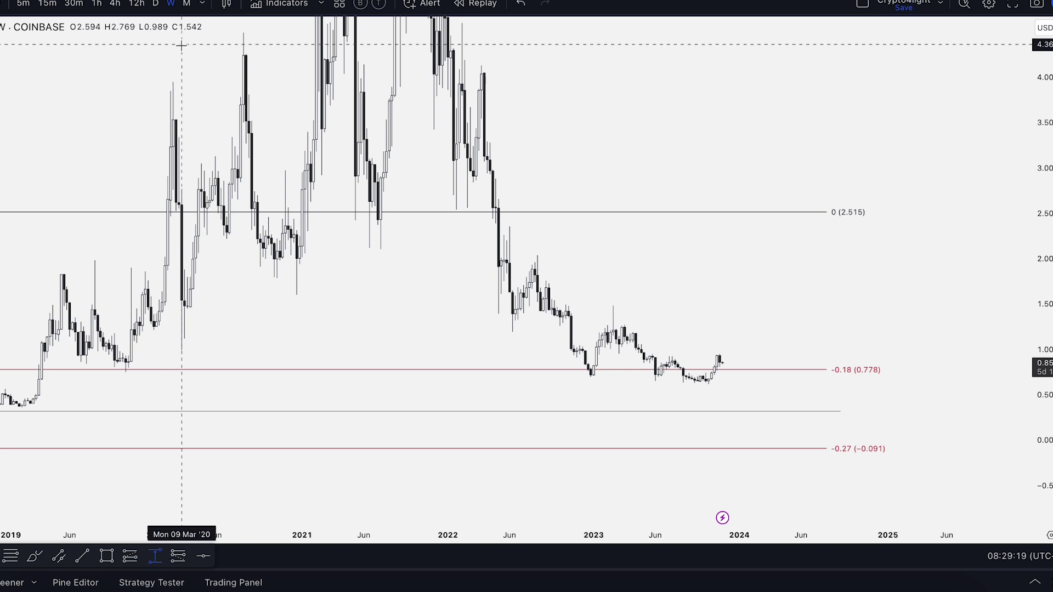
{"action": "left_click", "coordinate": [178, 84]}
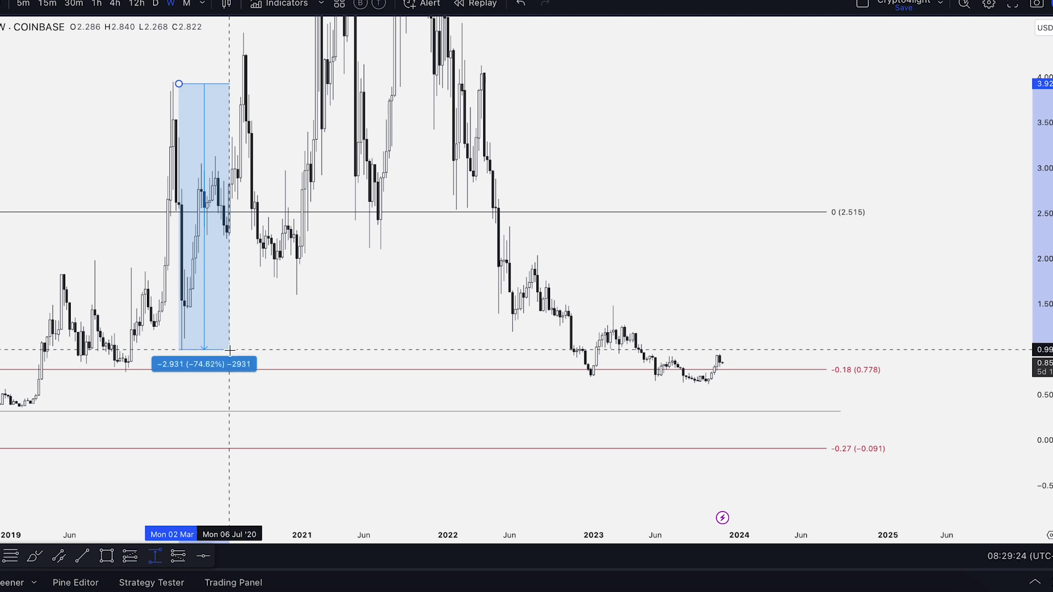
{"action": "key", "text": "Escape"}
Step: Measure the potential drop from the current price down to the -0.27 level
{"action": "scroll", "coordinate": [335, 324], "scroll_direction": "down", "scroll_amount": 2}
{"action": "left_click_drag", "start_coordinate": [1038, 258], "coordinate": [1039, 430]}
{"action": "left_click_drag", "start_coordinate": [991, 152], "coordinate": [886, 236]}
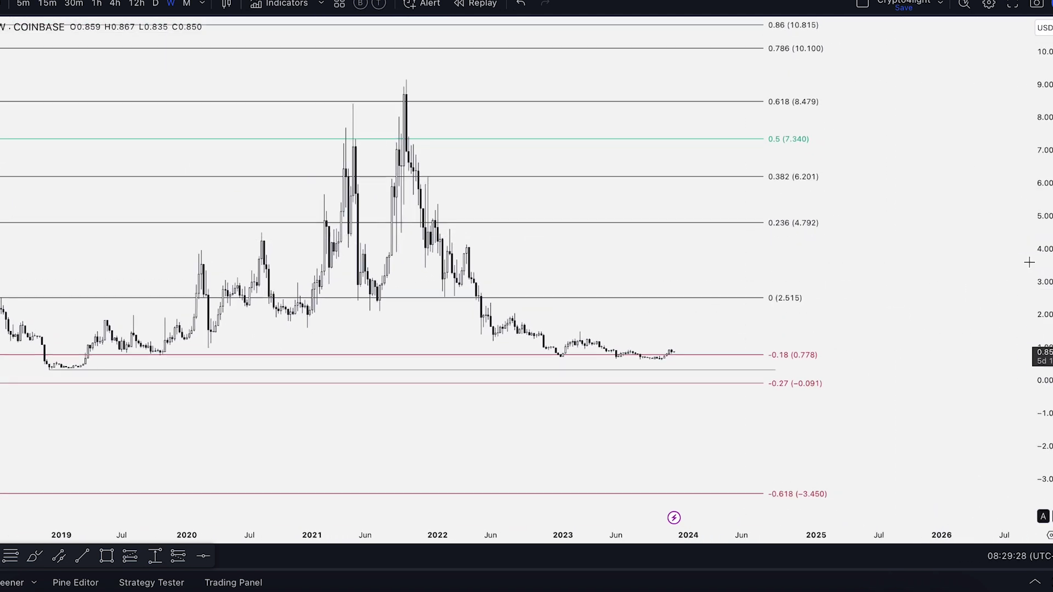
{"action": "left_click_drag", "start_coordinate": [1038, 274], "coordinate": [1036, 137]}
{"action": "left_click_drag", "start_coordinate": [965, 330], "coordinate": [893, 230]}
{"action": "left_click_drag", "start_coordinate": [1039, 307], "coordinate": [1009, 94]}
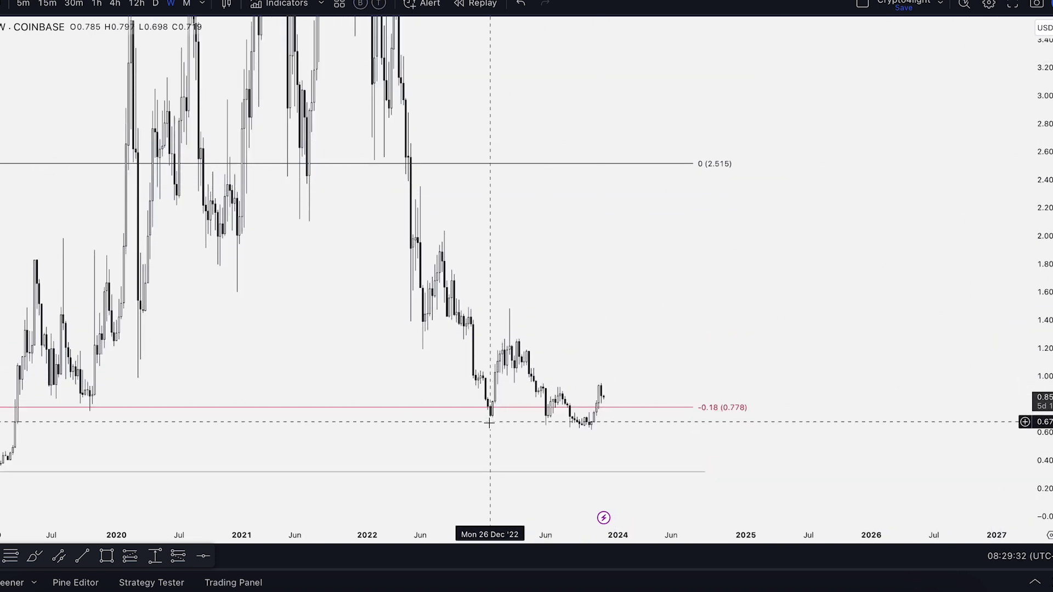
{"action": "left_click_drag", "start_coordinate": [733, 334], "coordinate": [727, 230]}
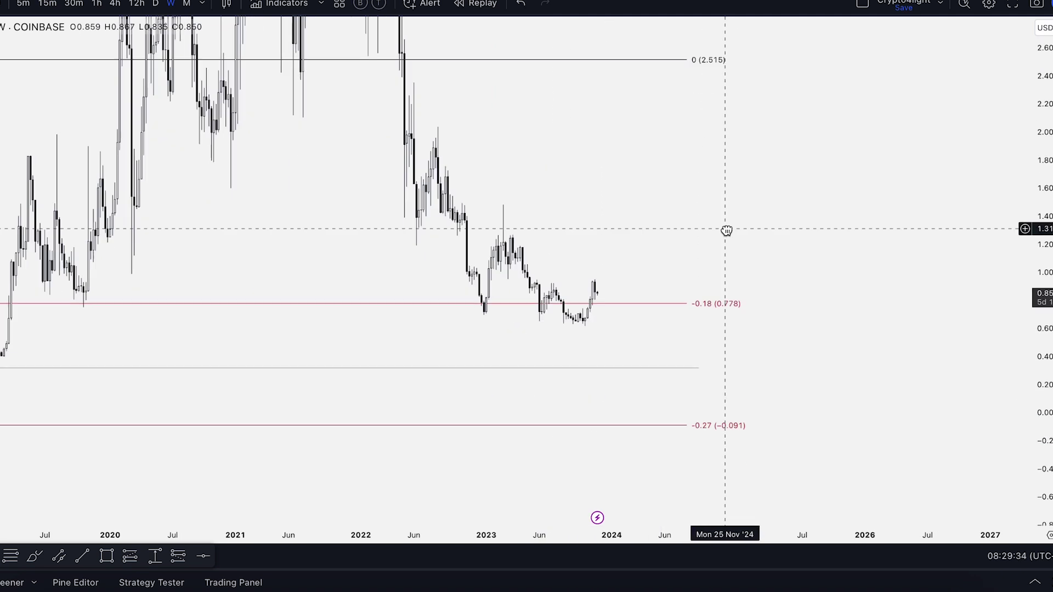
{"action": "scroll", "coordinate": [872, 268], "scroll_direction": "down", "scroll_amount": 2}
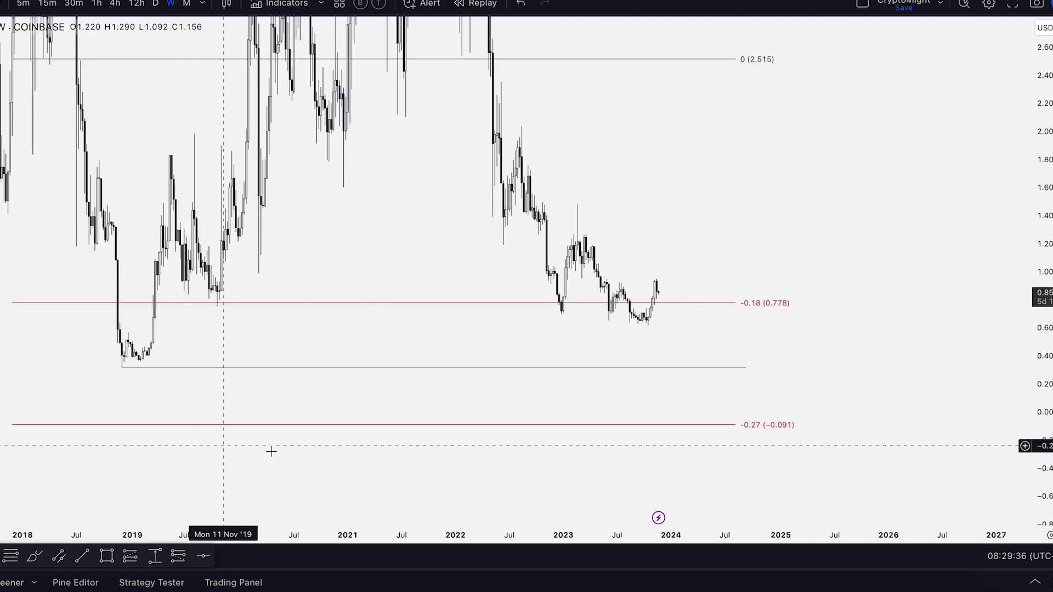
{"action": "left_click", "coordinate": [155, 557]}
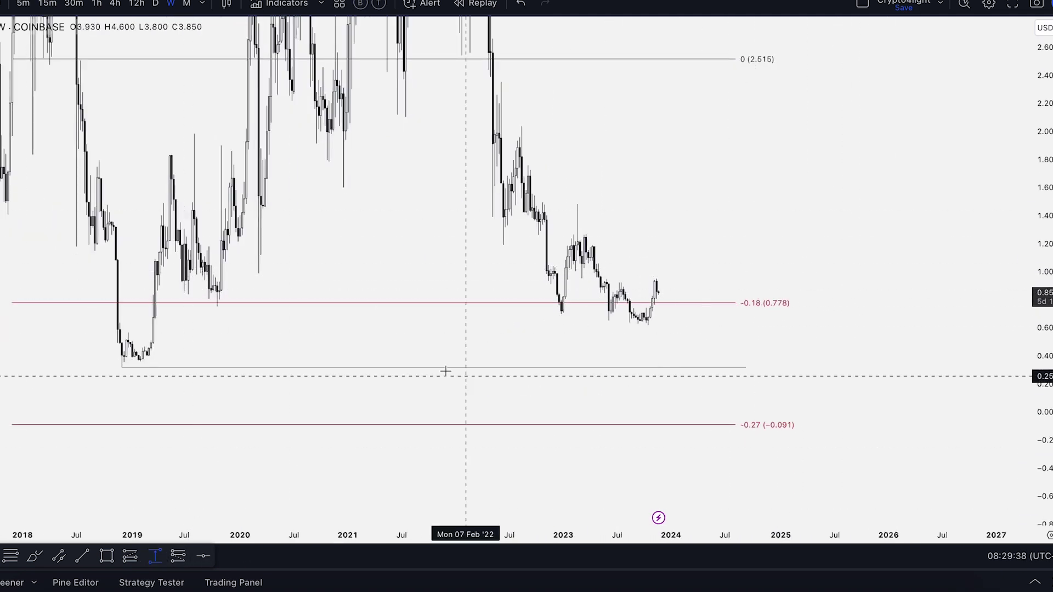
{"action": "left_click", "coordinate": [670, 293], "text": "shift"}
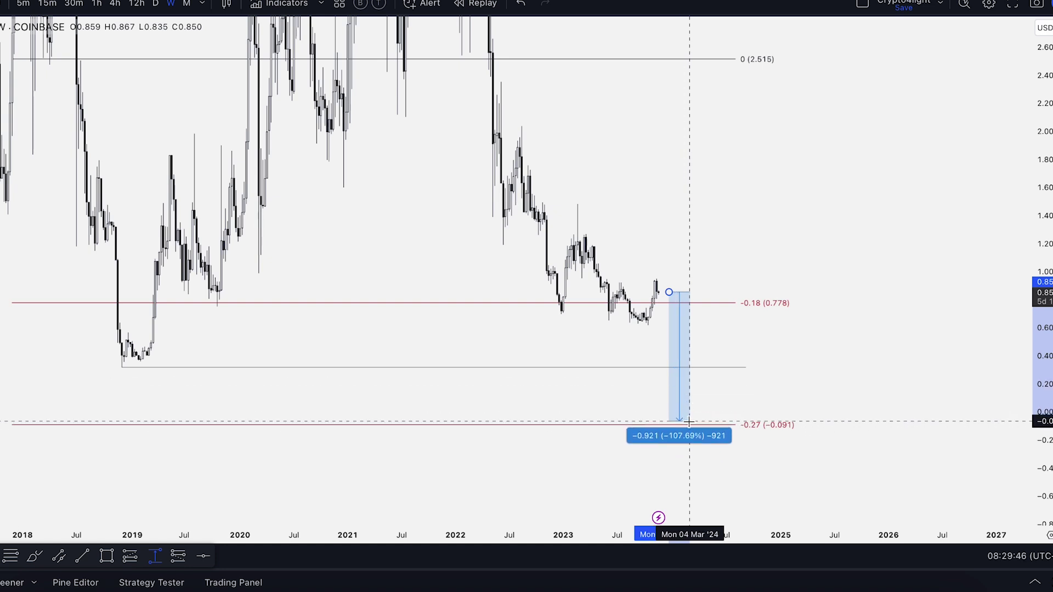
{"action": "key", "text": "Escape"}
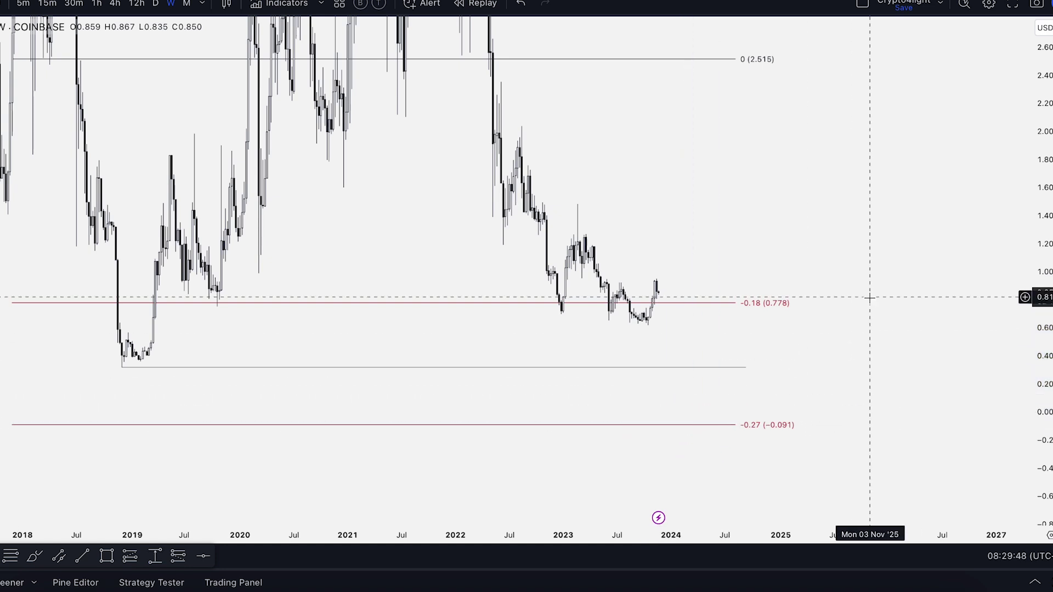
Step: Draw a short horizontal trend line forward from the 16 October 2023 low at about 0.61
{"action": "scroll", "coordinate": [775, 249], "scroll_direction": "up", "scroll_amount": 2}
{"action": "left_click_drag", "start_coordinate": [722, 233], "coordinate": [890, 251]}
{"action": "scroll", "coordinate": [888, 251], "scroll_direction": "up", "scroll_amount": 1}
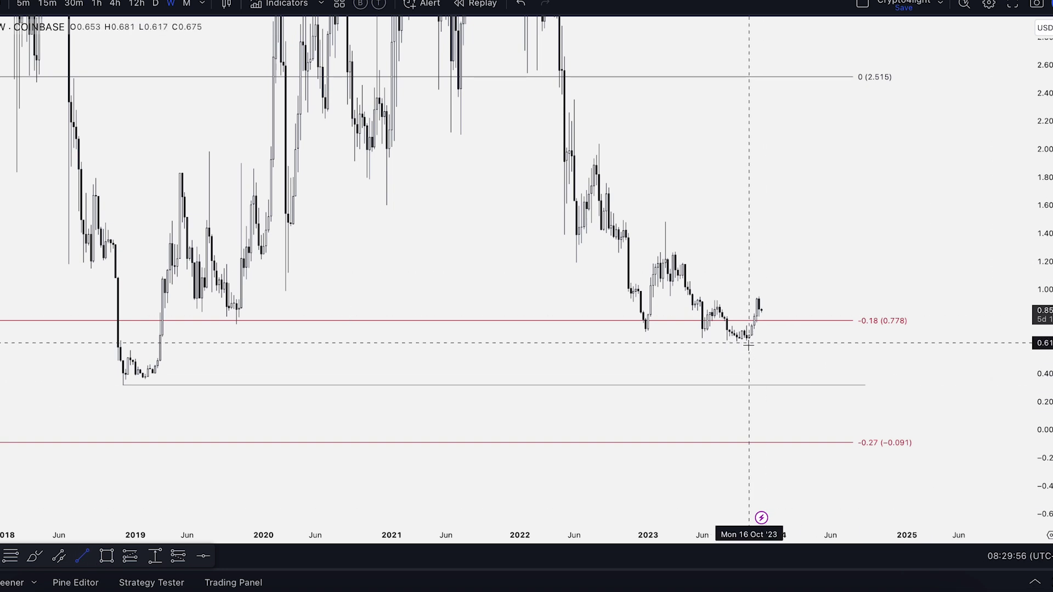
{"action": "left_click_drag", "start_coordinate": [749, 343], "coordinate": [828, 343]}
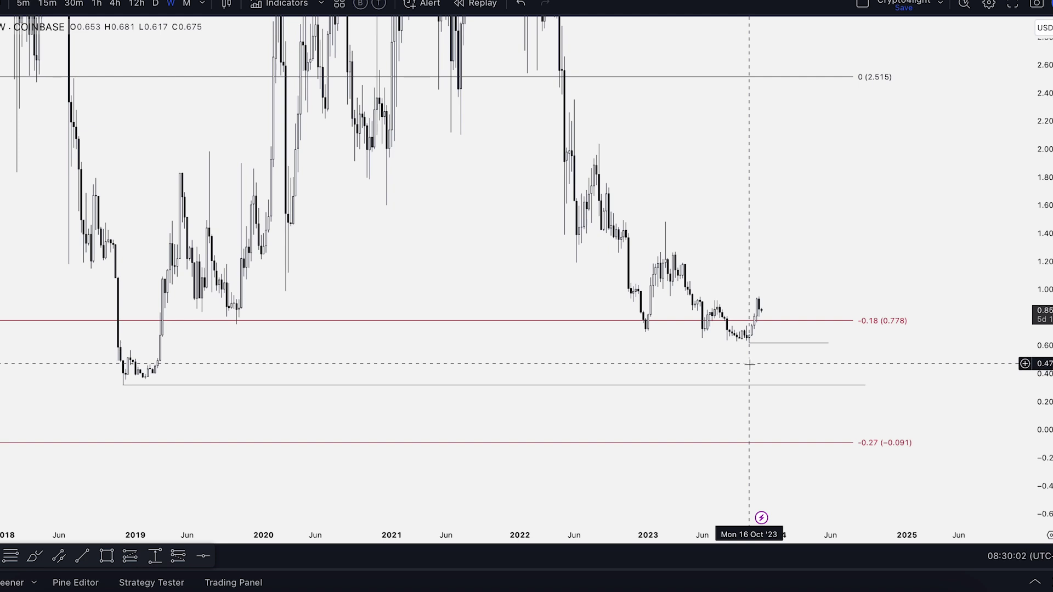
Step: Brush a projected dip below the October 2023 low, a descending curve under the lows and a rebound to about 1.60, and undo them
{"action": "scroll", "coordinate": [299, 271], "scroll_direction": "up", "scroll_amount": 1}
{"action": "left_click", "coordinate": [34, 556]}
{"action": "left_click_drag", "start_coordinate": [759, 311], "coordinate": [788, 347]}
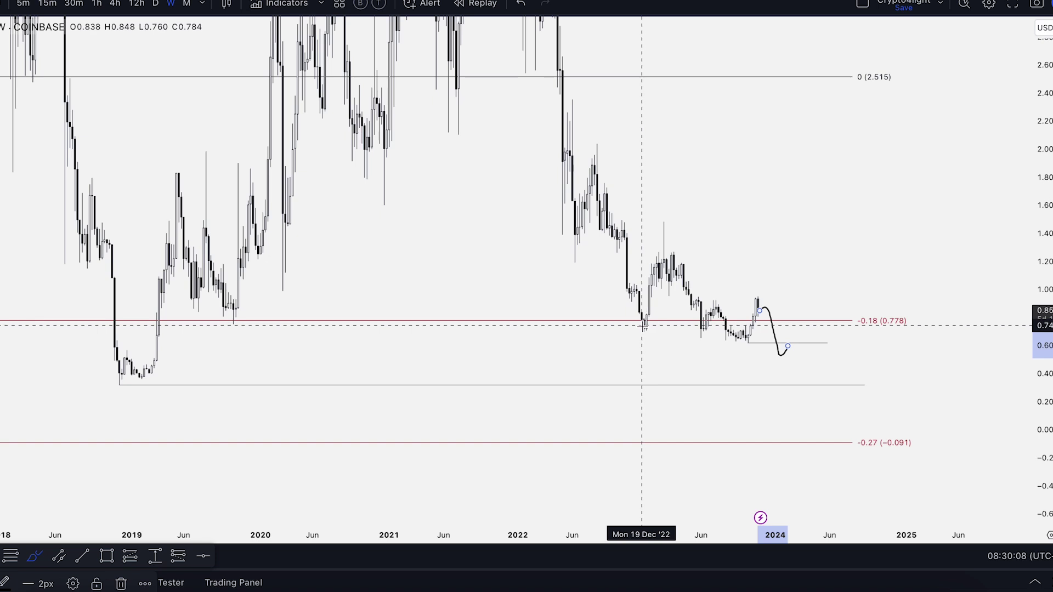
{"action": "left_click_drag", "start_coordinate": [645, 328], "coordinate": [832, 378]}
{"action": "left_click_drag", "start_coordinate": [794, 339], "coordinate": [849, 207]}
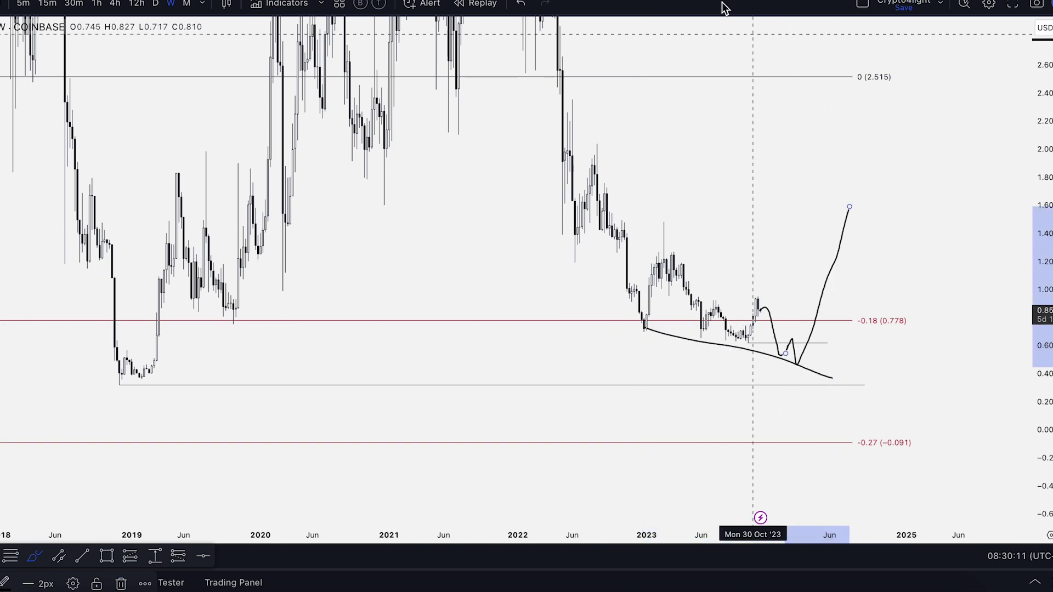
{"action": "left_click", "coordinate": [530, 4]}
{"action": "left_click", "coordinate": [530, 4]}
Step: Brush an alternative path that falls below the December 2018 low line and turns back up, and undo it
{"action": "mouse_move", "coordinate": [757, 310]}
{"action": "left_mouse_down"}
{"action": "mouse_move", "coordinate": [780, 342]}
{"action": "mouse_move", "coordinate": [811, 347]}
{"action": "mouse_move", "coordinate": [834, 375]}
{"action": "left_mouse_up"}
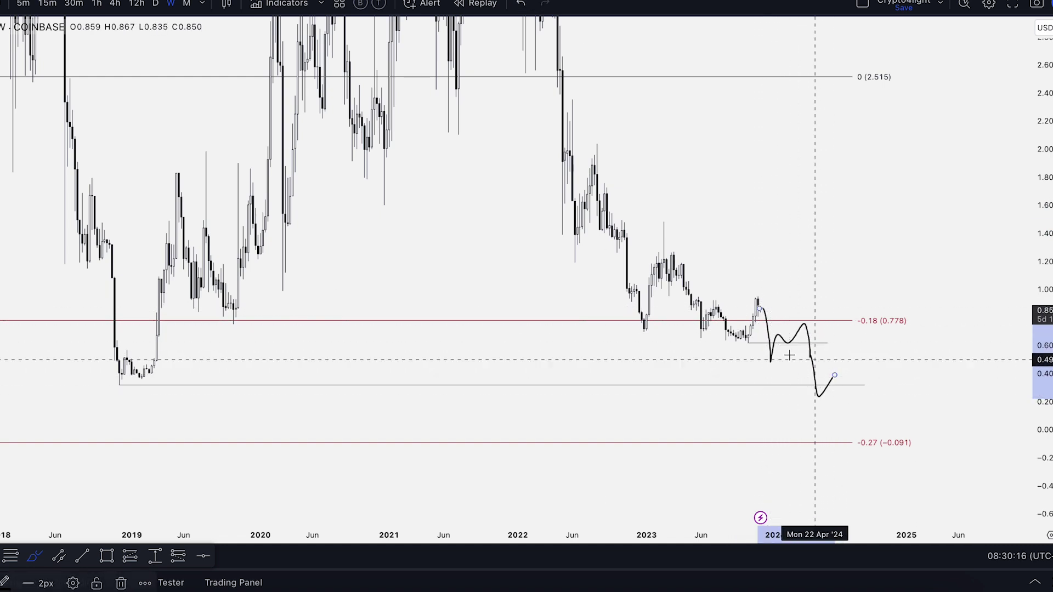
{"action": "left_click", "coordinate": [521, 5]}
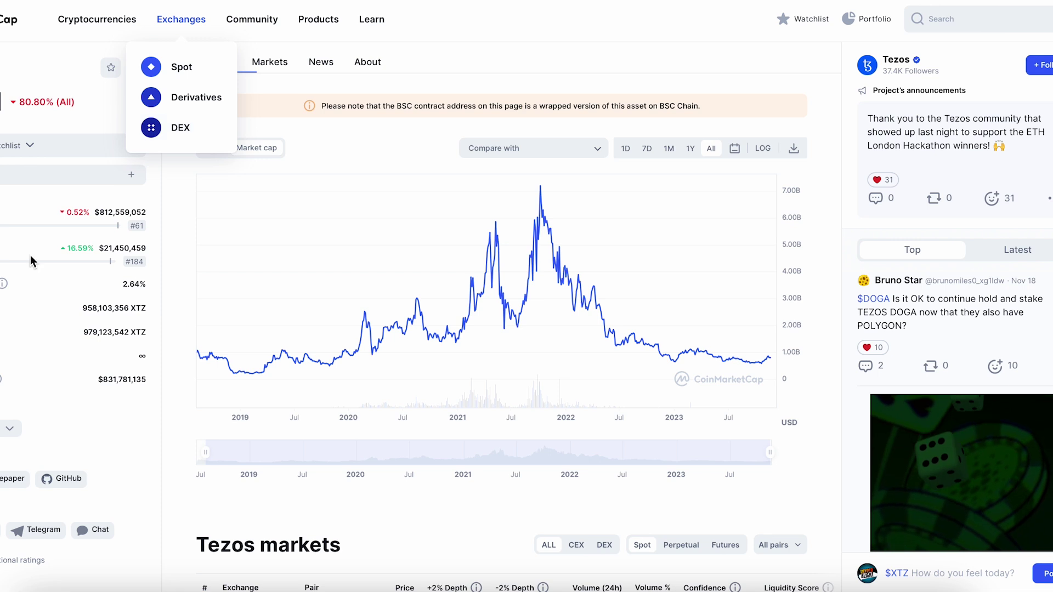
Step: Examine the Tezos supply, valuation and supported wallets on CoinMarketCap, and compare the circulating supply on the second price-tracking page
{"action": "scroll", "coordinate": [103, 339], "scroll_direction": "up", "scroll_amount": 1}
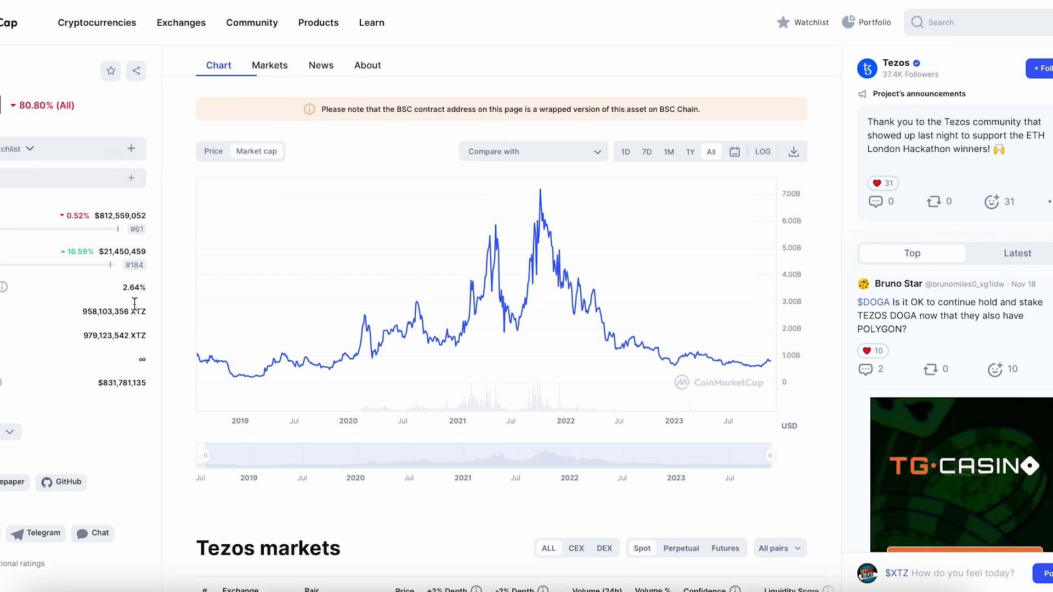
{"action": "scroll", "coordinate": [135, 304], "scroll_direction": "down", "scroll_amount": 3}
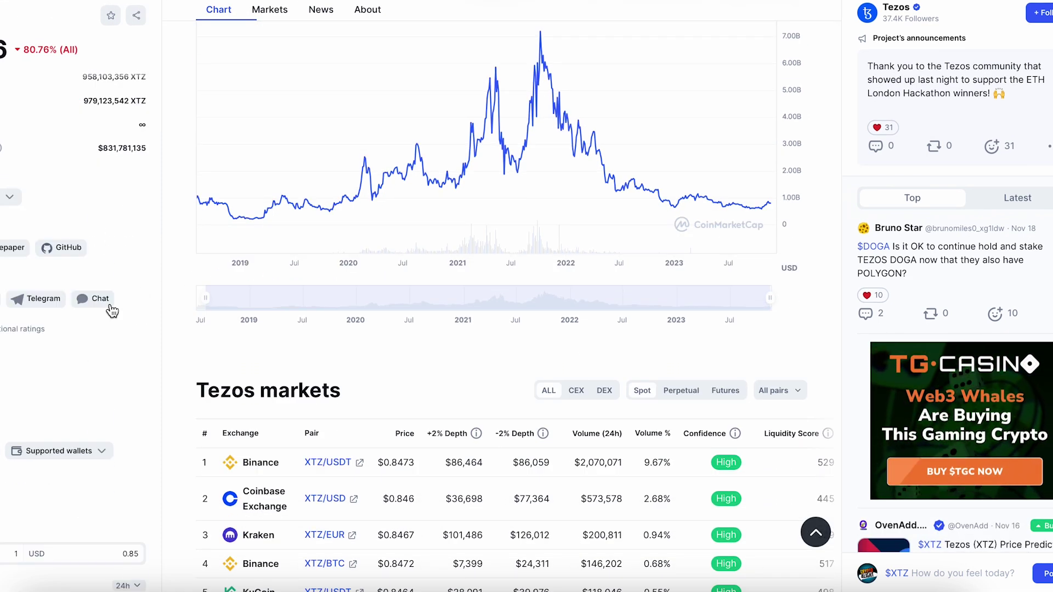
{"action": "scroll", "coordinate": [143, 393], "scroll_direction": "down", "scroll_amount": 1}
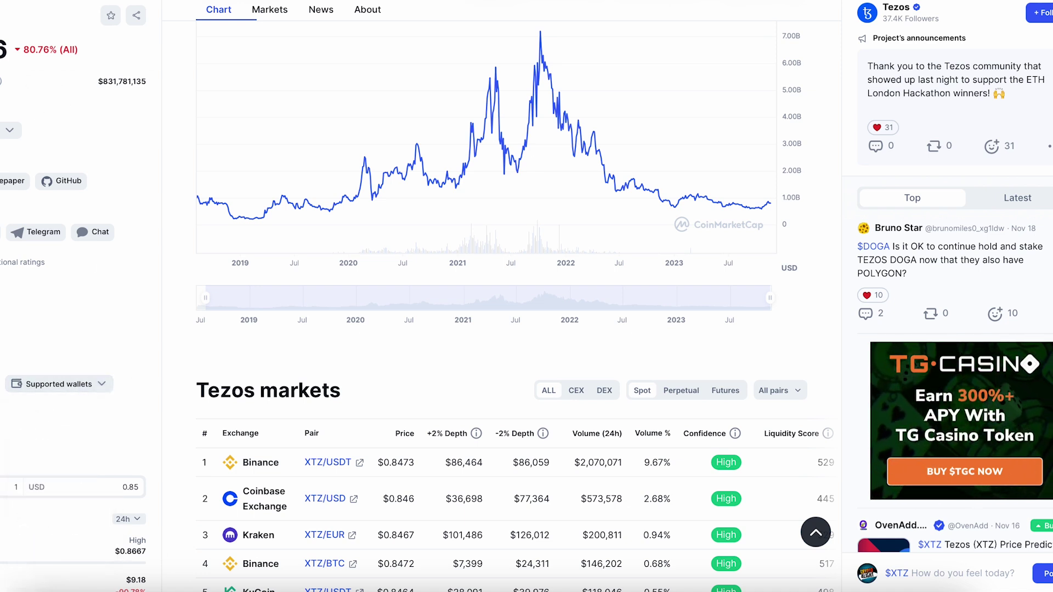
{"action": "mouse_move", "coordinate": [66, 393]}
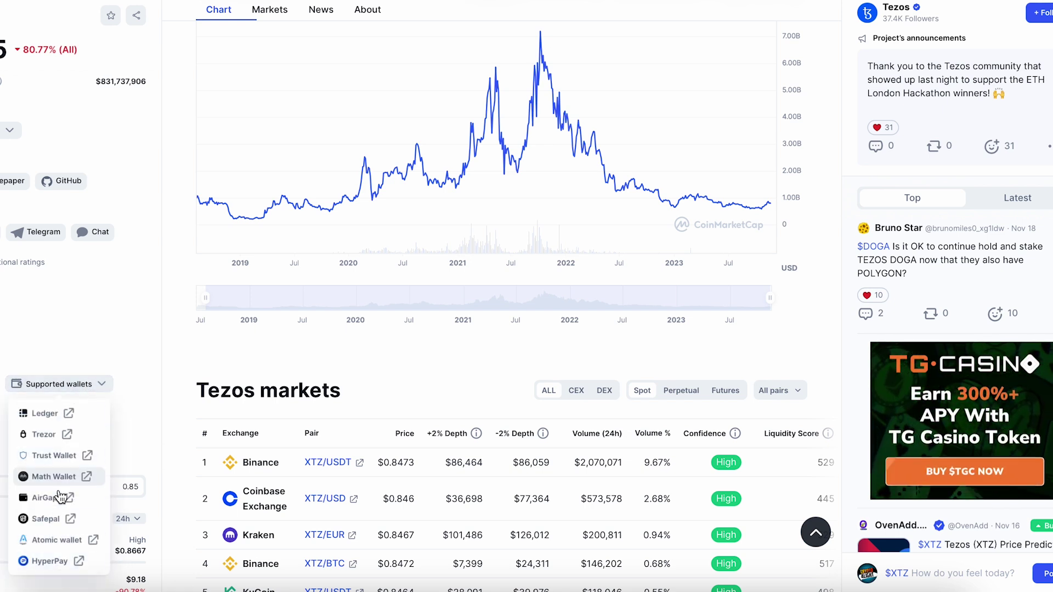
{"action": "scroll", "coordinate": [120, 317], "scroll_direction": "up", "scroll_amount": 4}
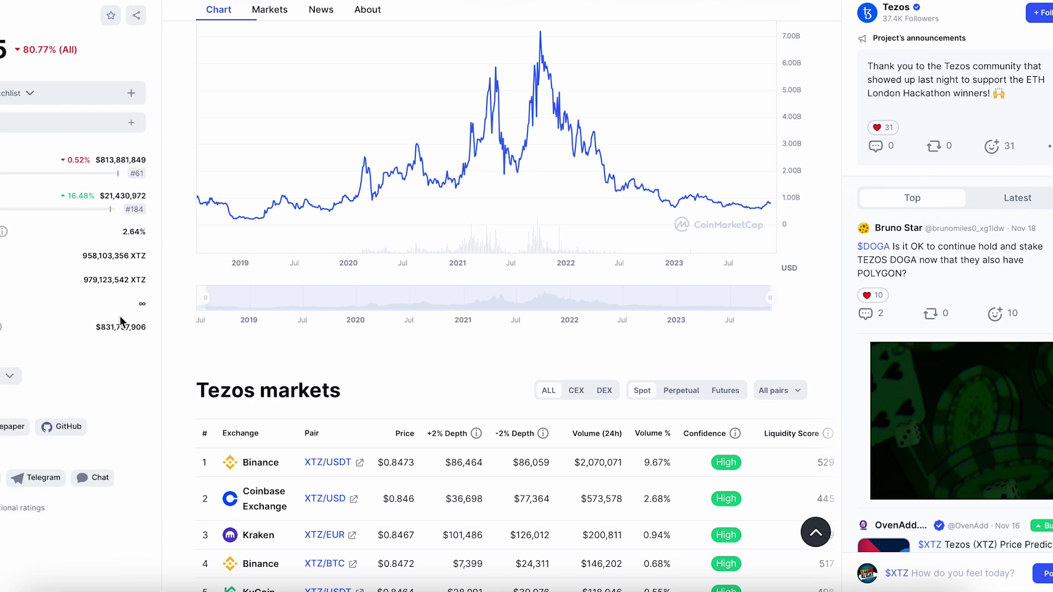
{"action": "scroll", "coordinate": [121, 325], "scroll_direction": "up", "scroll_amount": 1}
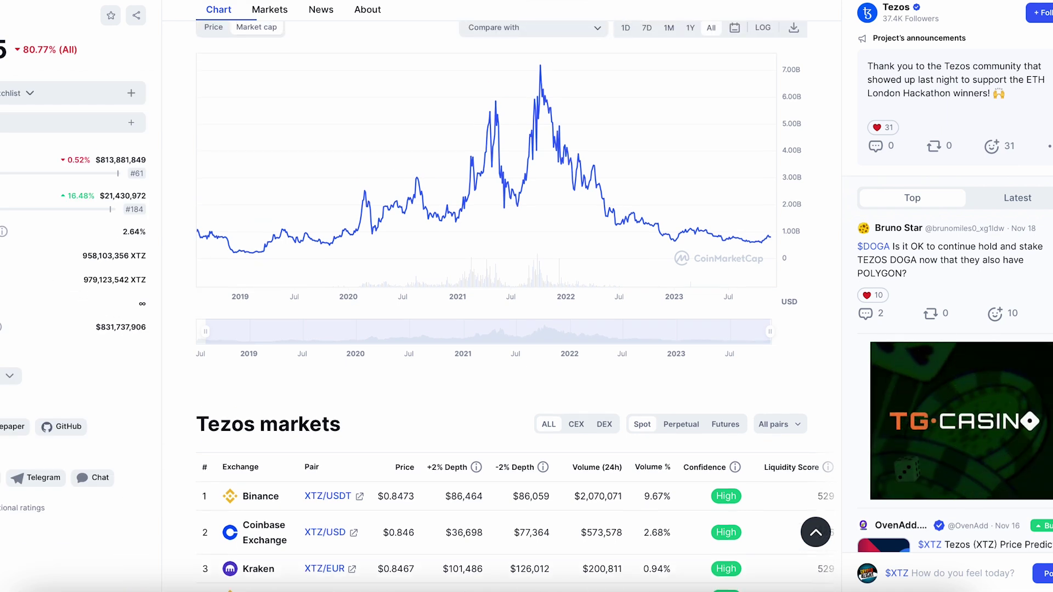
{"action": "mouse_move", "coordinate": [133, 296]}
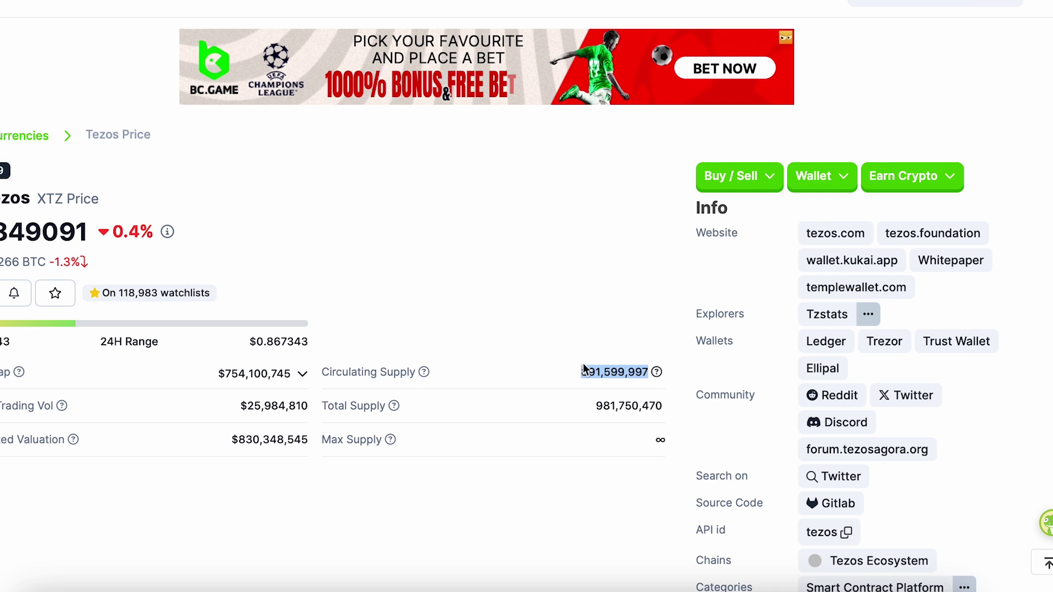
{"action": "left_click", "coordinate": [590, 372]}
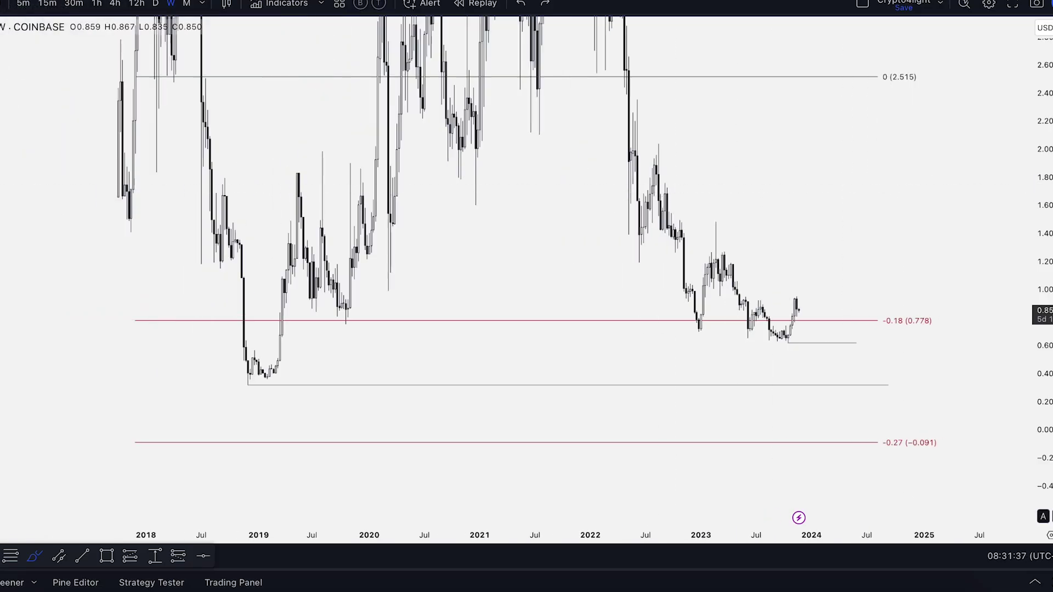
Step: Examine the 2021 peaks in the CoinMarketCap market cap history and switch that chart to price
{"action": "left_click_drag", "start_coordinate": [985, 133], "coordinate": [843, 227]}
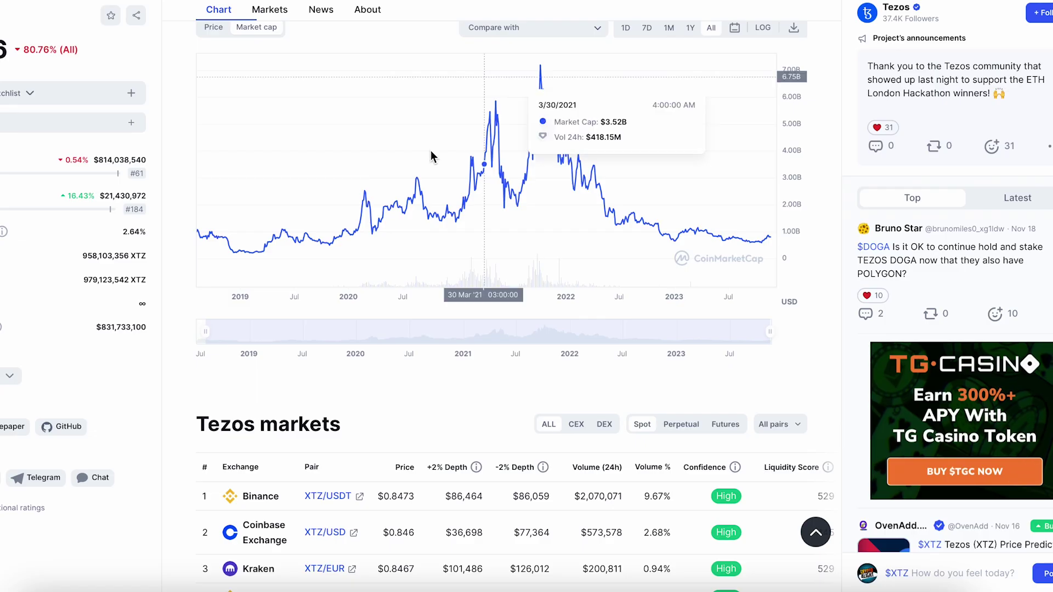
{"action": "mouse_move", "coordinate": [543, 220]}
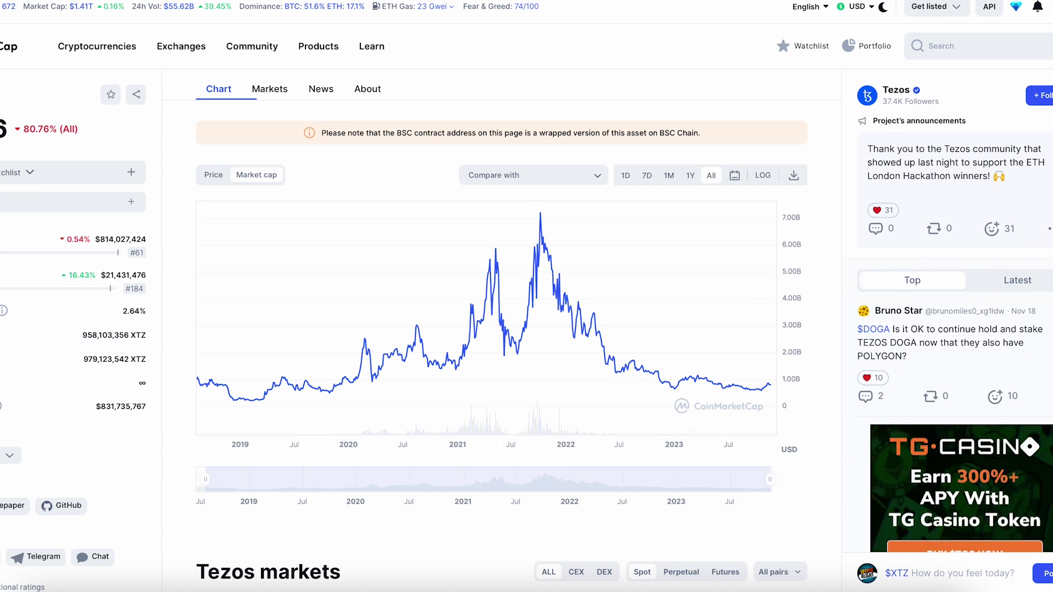
{"action": "left_click", "coordinate": [214, 175]}
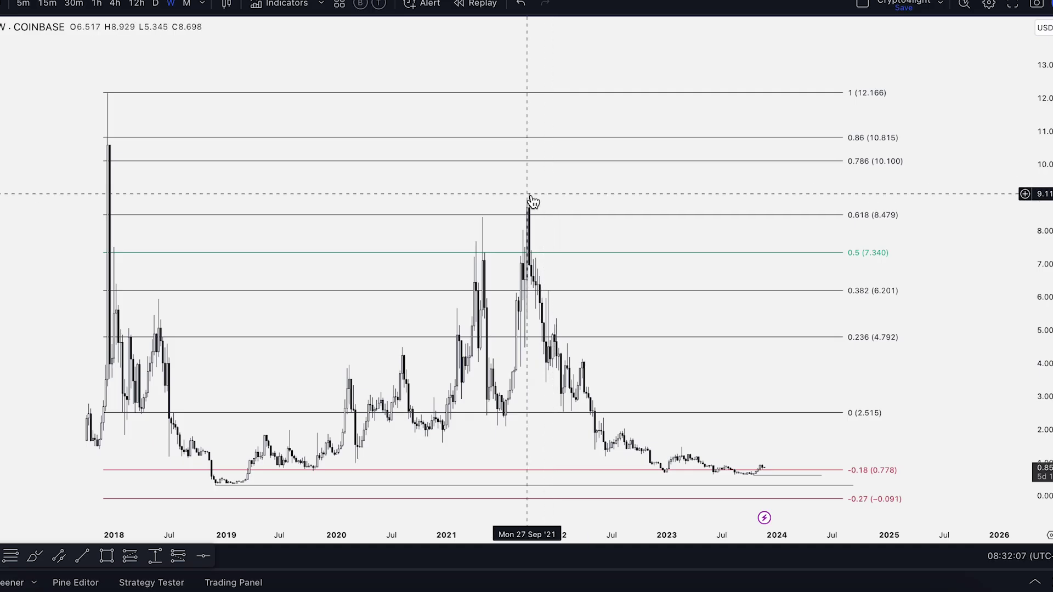
Step: Examine the full weekly price history on the TradingView chart against the Fibonacci levels from 1 down to -0.618
{"action": "scroll", "coordinate": [536, 195], "scroll_direction": "down", "scroll_amount": 3}
{"action": "left_click_drag", "start_coordinate": [1034, 187], "coordinate": [1035, 278]}
{"action": "left_click_drag", "start_coordinate": [993, 250], "coordinate": [872, 204]}
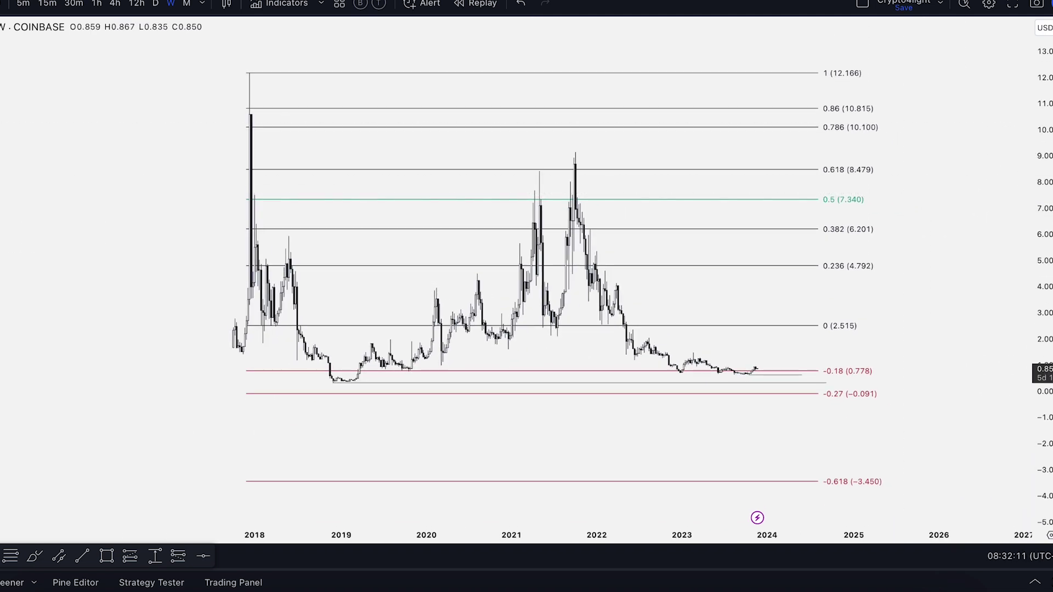
{"action": "scroll", "coordinate": [908, 192], "scroll_direction": "up", "scroll_amount": 1}
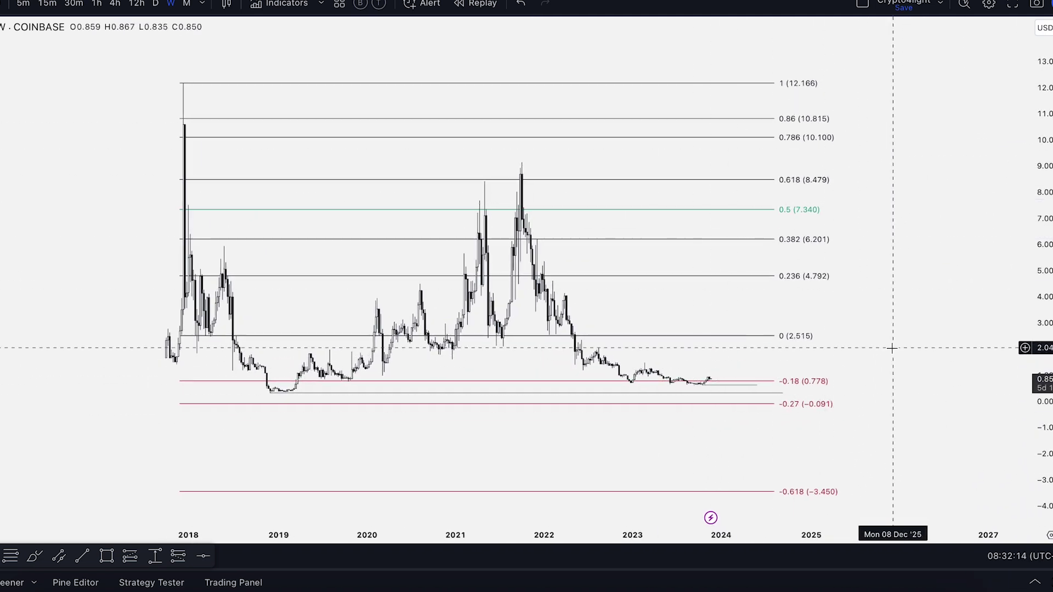
{"action": "left_click_drag", "start_coordinate": [893, 340], "coordinate": [860, 308]}
{"action": "left_click_drag", "start_coordinate": [1036, 332], "coordinate": [1036, 233]}
{"action": "left_click_drag", "start_coordinate": [961, 328], "coordinate": [926, 294]}
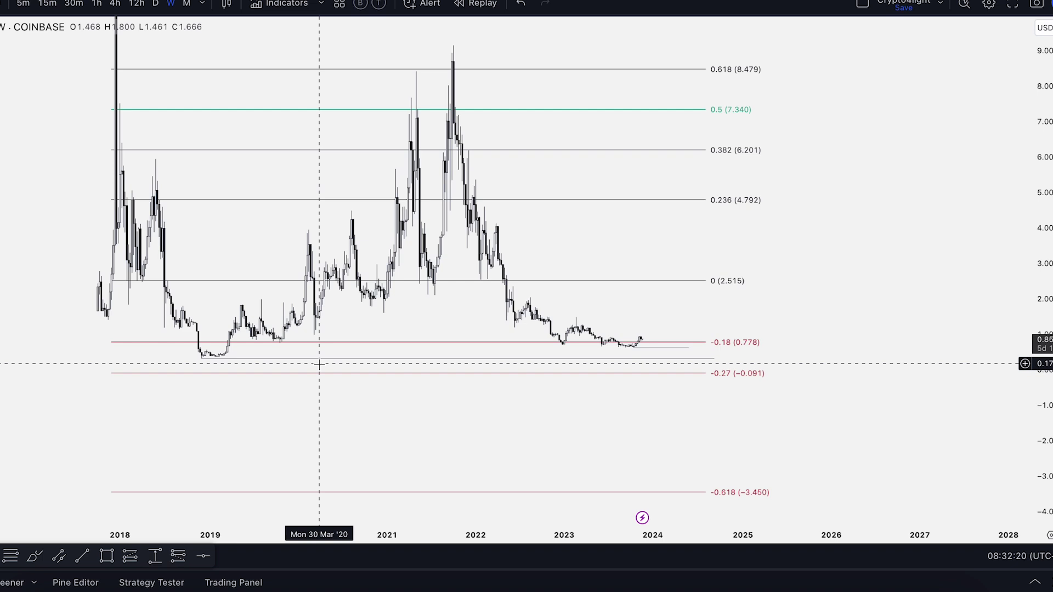
{"action": "scroll", "coordinate": [689, 321], "scroll_direction": "down", "scroll_amount": 1}
{"action": "left_click_drag", "start_coordinate": [845, 263], "coordinate": [857, 313]}
{"action": "left_click_drag", "start_coordinate": [1037, 259], "coordinate": [1036, 332]}
{"action": "left_click_drag", "start_coordinate": [975, 279], "coordinate": [940, 324]}
{"action": "left_click_drag", "start_coordinate": [1046, 268], "coordinate": [1047, 308]}
{"action": "left_click_drag", "start_coordinate": [891, 296], "coordinate": [907, 285]}
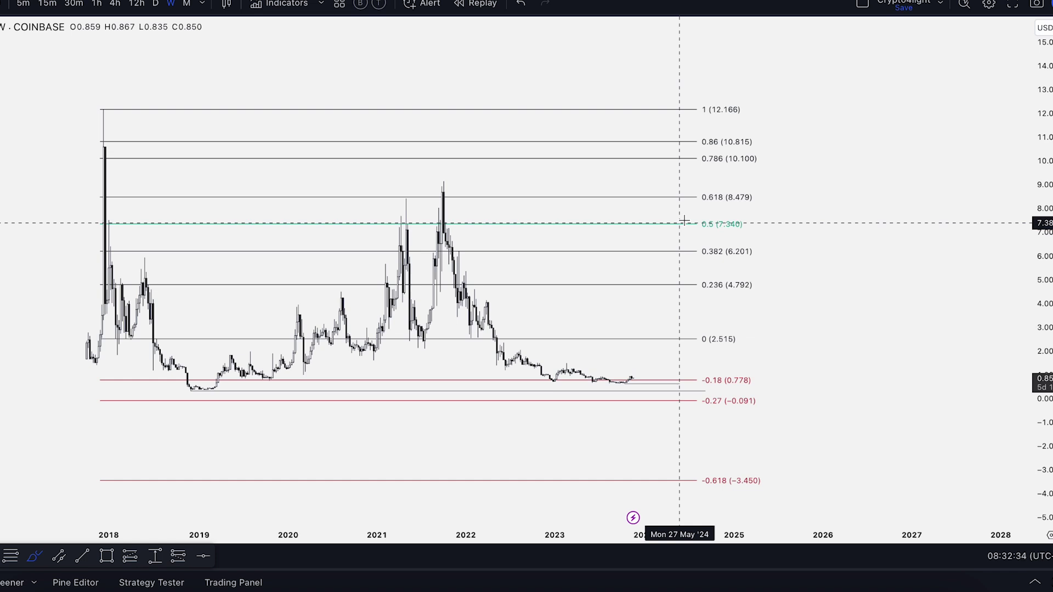
Step: Brush a bracket beside the 0.5 and 0.382 levels and calculate the market cap at coin prices of 6.20 and 7.50
{"action": "mouse_move", "coordinate": [685, 217]}
{"action": "left_mouse_down"}
{"action": "mouse_move", "coordinate": [758, 276]}
{"action": "mouse_move", "coordinate": [793, 268]}
{"action": "left_mouse_up"}
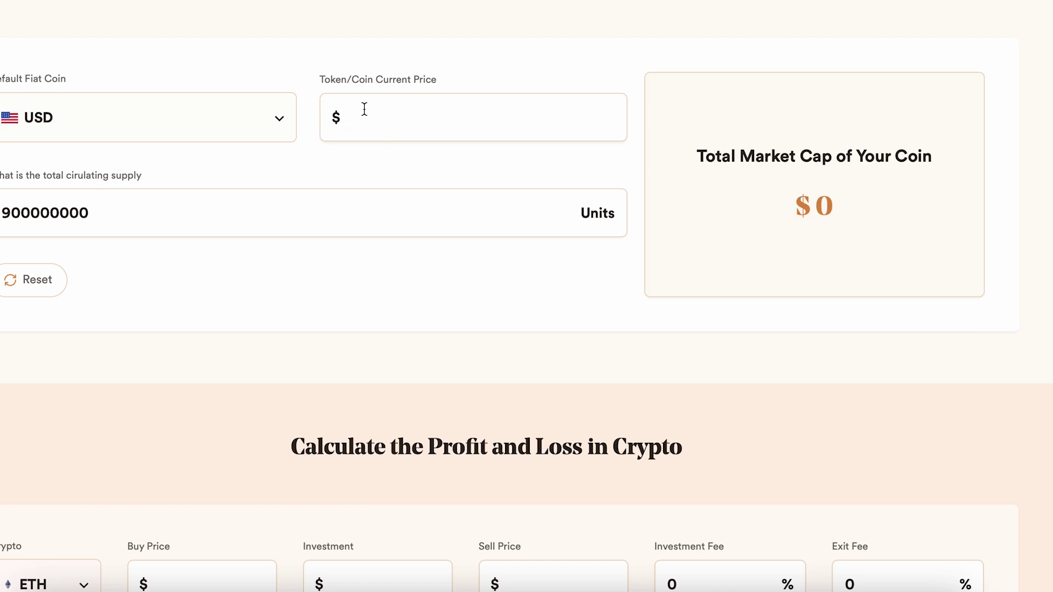
{"action": "left_click", "coordinate": [364, 108]}
{"action": "type", "text": "6.20"}
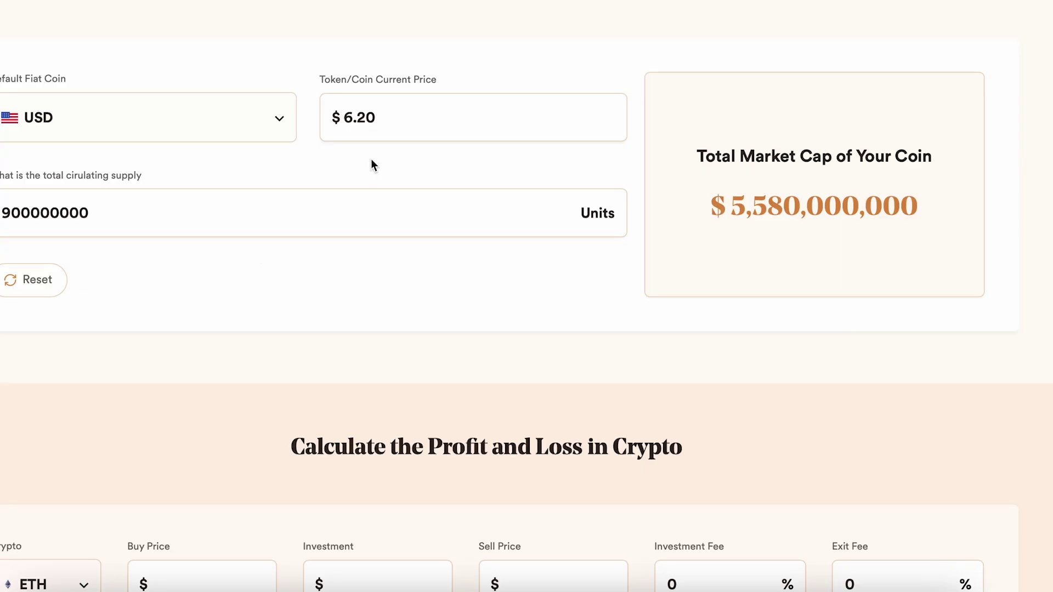
{"action": "key", "text": "BackSpace"}
{"action": "key", "text": "BackSpace"}
{"action": "key", "text": "BackSpace"}
{"action": "key", "text": "BackSpace"}
{"action": "type", "text": "7.5"}
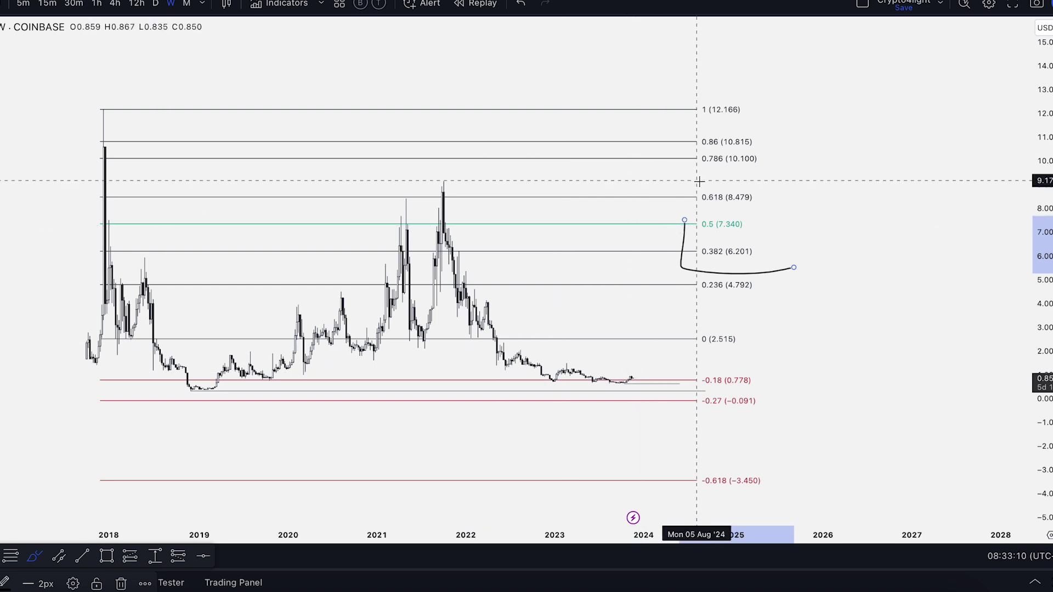
Step: Brush a bracket beside the 0.86 and 0.786 levels and compare the market cap at a 10.10 coin price with CoinMarketCap's history
{"action": "mouse_move", "coordinate": [692, 136]}
{"action": "left_mouse_down"}
{"action": "mouse_move", "coordinate": [708, 163]}
{"action": "mouse_move", "coordinate": [787, 163]}
{"action": "left_mouse_up"}
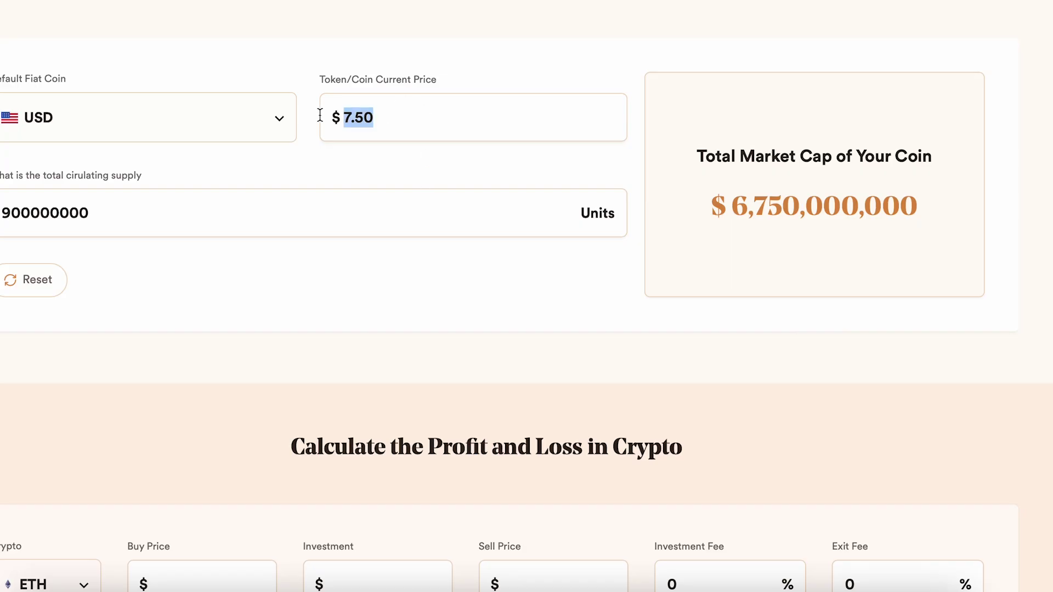
{"action": "type", "text": "10.10"}
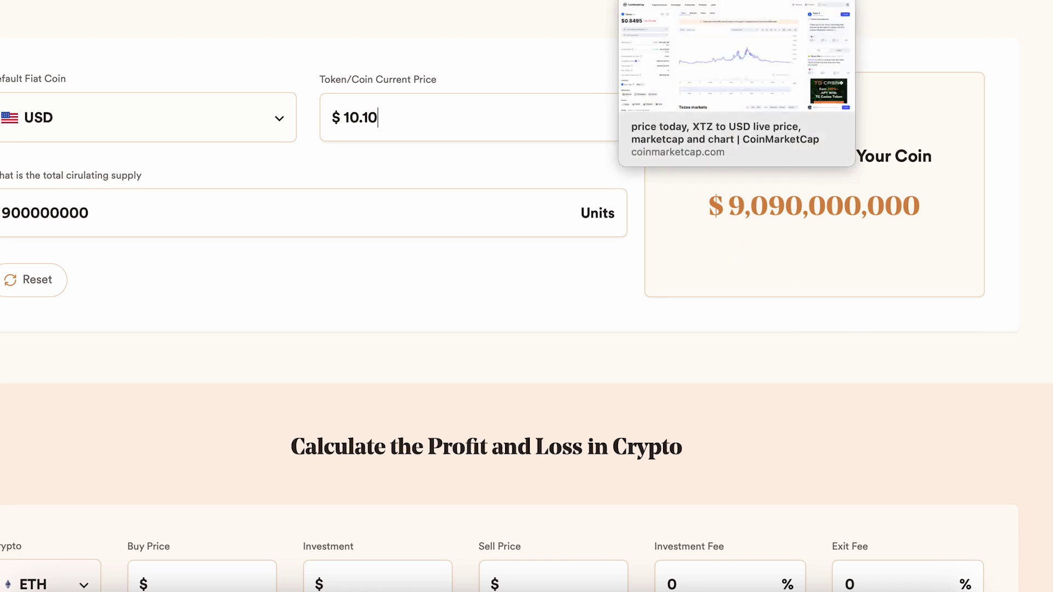
{"action": "left_click", "coordinate": [738, 1]}
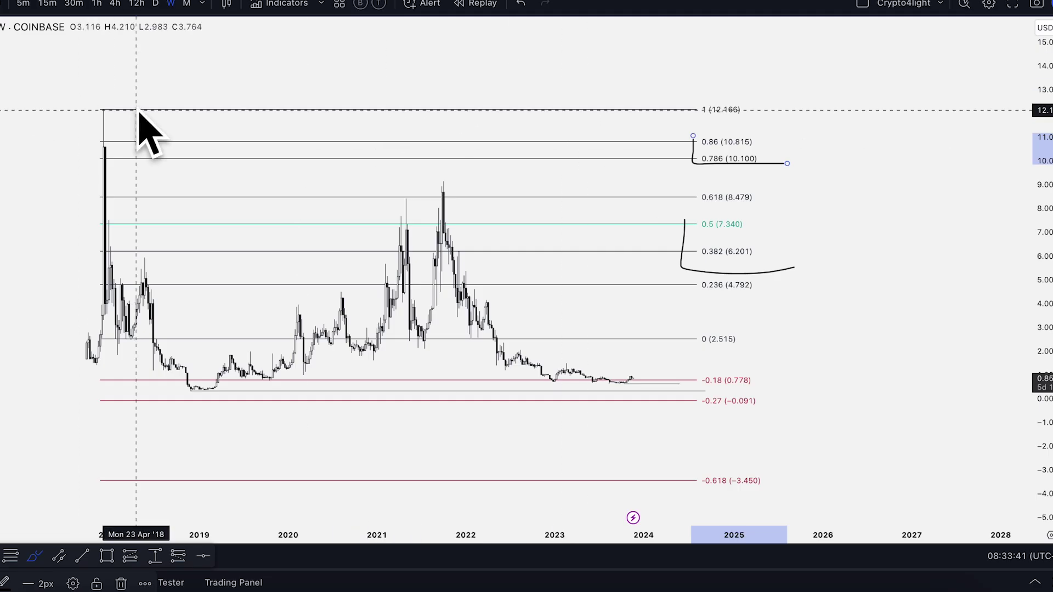
Step: Brush a mark around the all-time high near the 12.166 level, and undo all brush marks on the chart
{"action": "left_click_drag", "start_coordinate": [69, 104], "coordinate": [132, 127]}
{"action": "left_click", "coordinate": [521, 4]}
{"action": "left_click", "coordinate": [520, 4]}
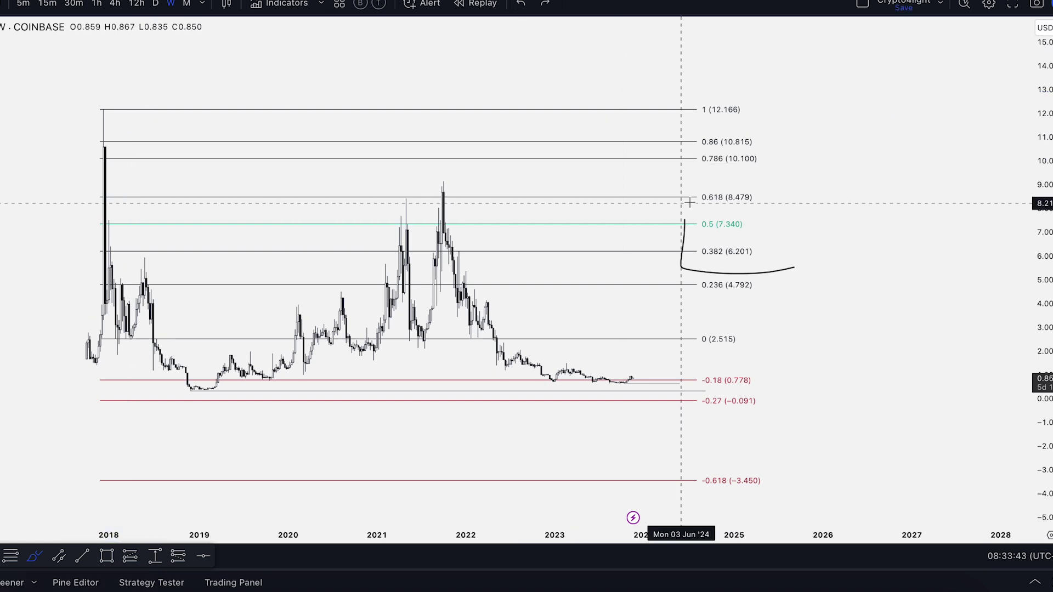
{"action": "left_click", "coordinate": [521, 4]}
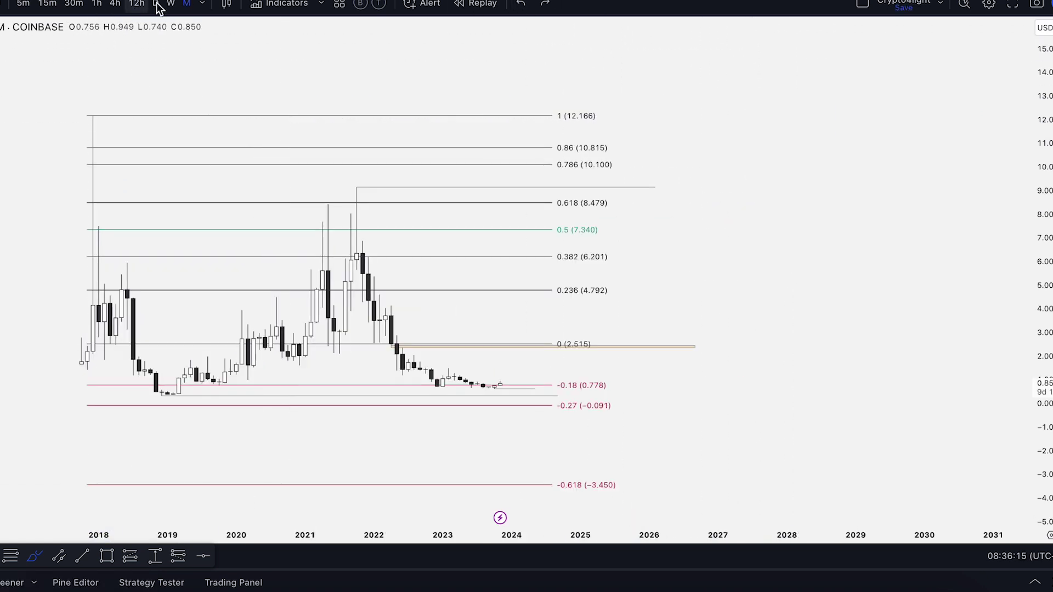
Step: Switch the Tezos chart to the weekly timeframe with the full price history in view
{"action": "left_click", "coordinate": [171, 3]}
{"action": "scroll", "coordinate": [541, 251], "scroll_direction": "down", "scroll_amount": 5}
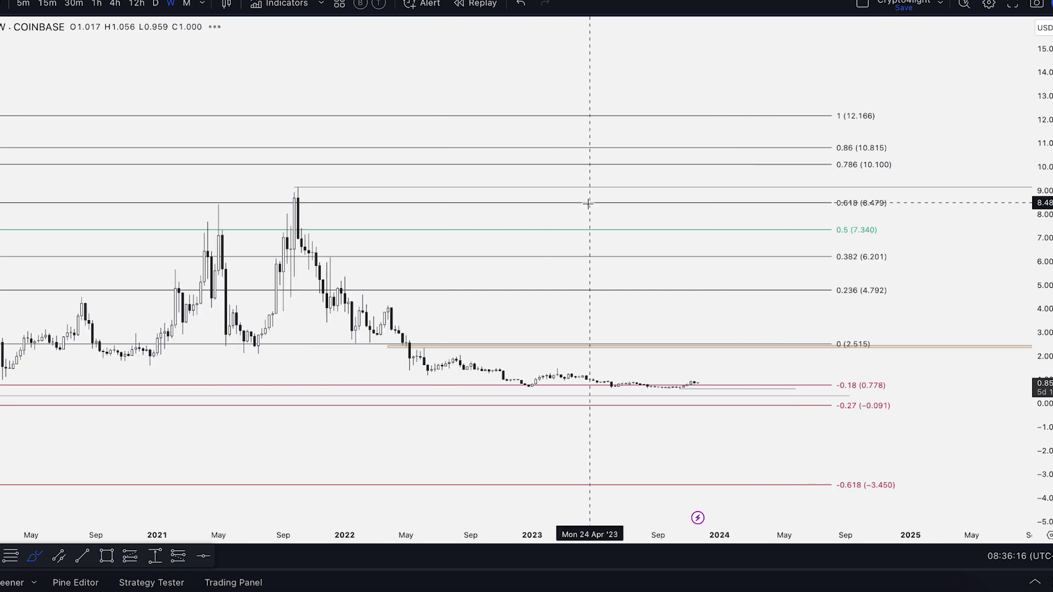
{"action": "scroll", "coordinate": [443, 88], "scroll_direction": "right", "scroll_amount": 3}
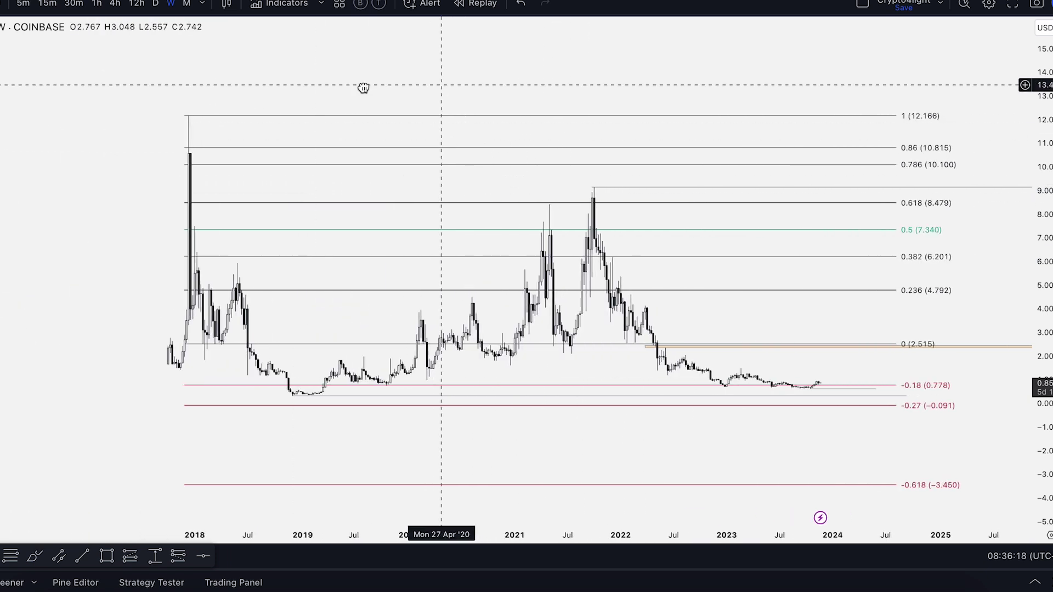
Step: Add the invite-only Crypto4light ADZ and Crypto4light Direction indicators to the chart
{"action": "left_click", "coordinate": [283, 4]}
{"action": "left_click", "coordinate": [301, 318]}
{"action": "left_click", "coordinate": [415, 210]}
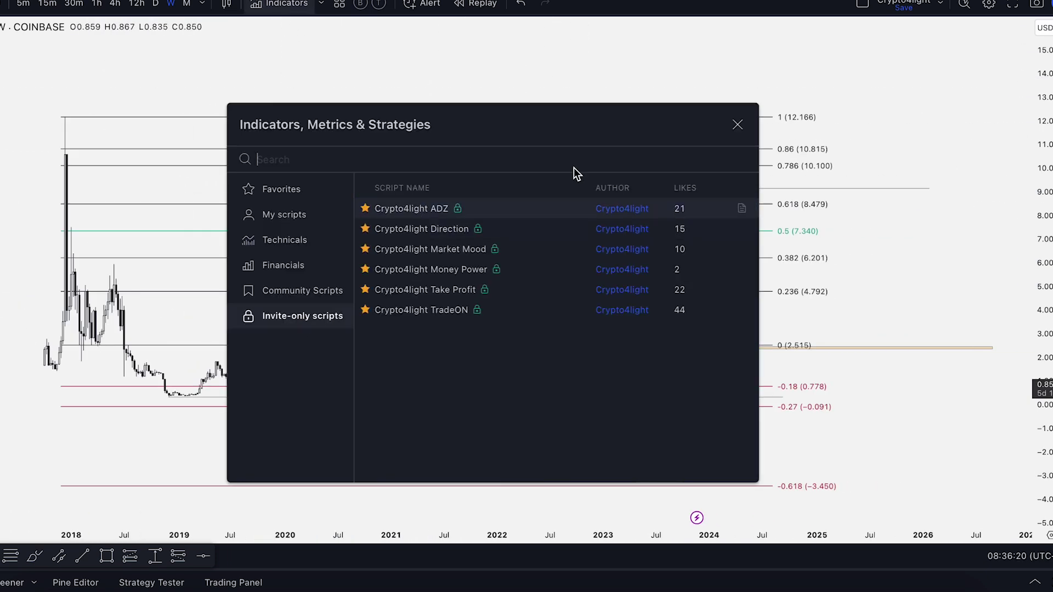
{"action": "left_click", "coordinate": [738, 125]}
Step: Draw a descending trend line under the price from 2 September 2019 at about 0.98 to 3 March 2025 at about 0.47
{"action": "scroll", "coordinate": [634, 325], "scroll_direction": "up", "scroll_amount": 1}
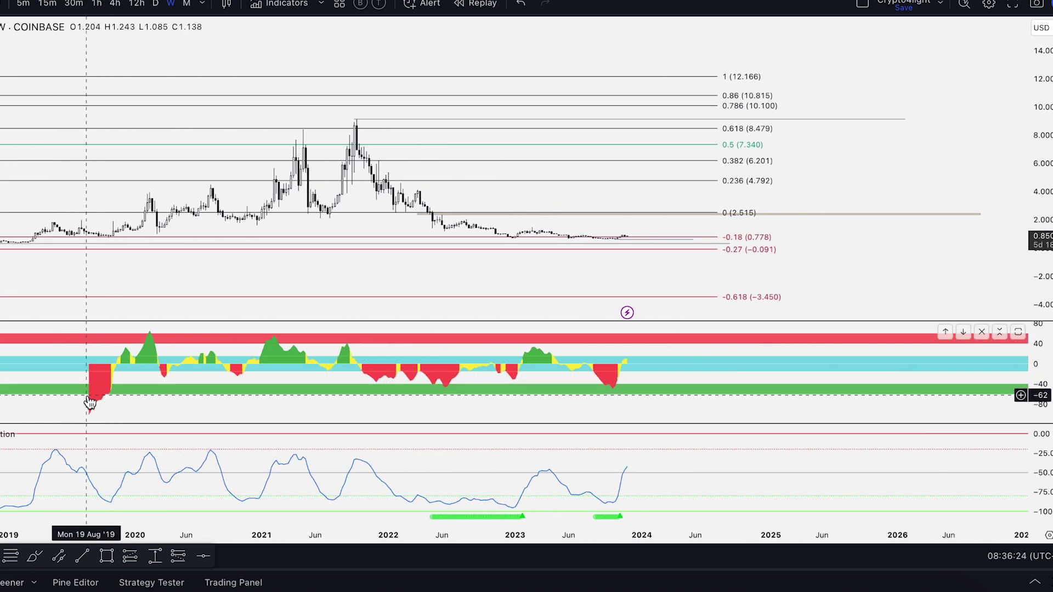
{"action": "left_click_drag", "start_coordinate": [1041, 263], "coordinate": [1025, 34]}
{"action": "left_click_drag", "start_coordinate": [937, 302], "coordinate": [990, 126]}
{"action": "scroll", "coordinate": [1007, 143], "scroll_direction": "up", "scroll_amount": 1}
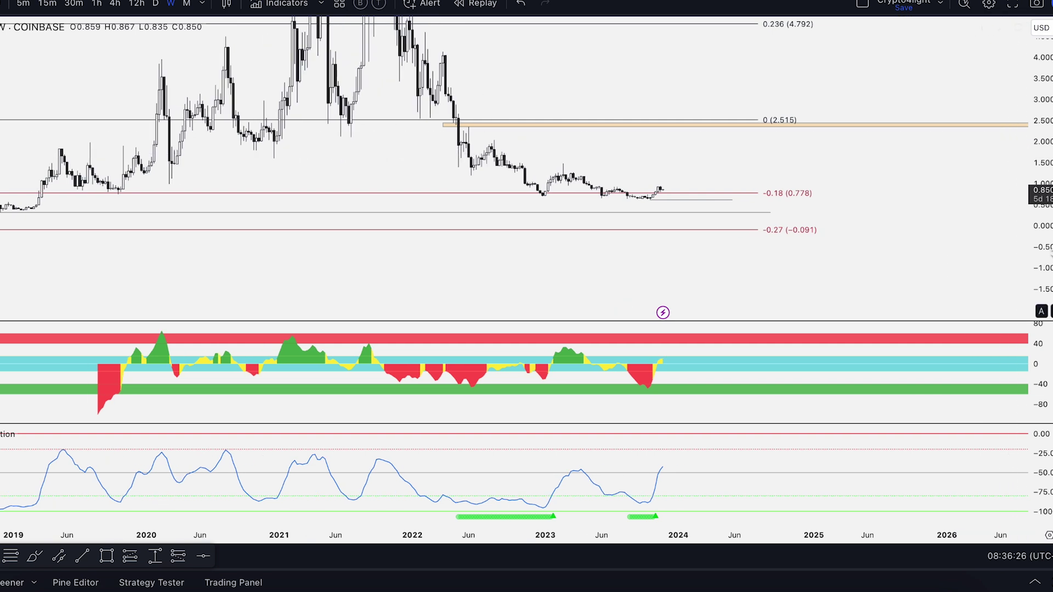
{"action": "left_click_drag", "start_coordinate": [1042, 104], "coordinate": [1042, 82]}
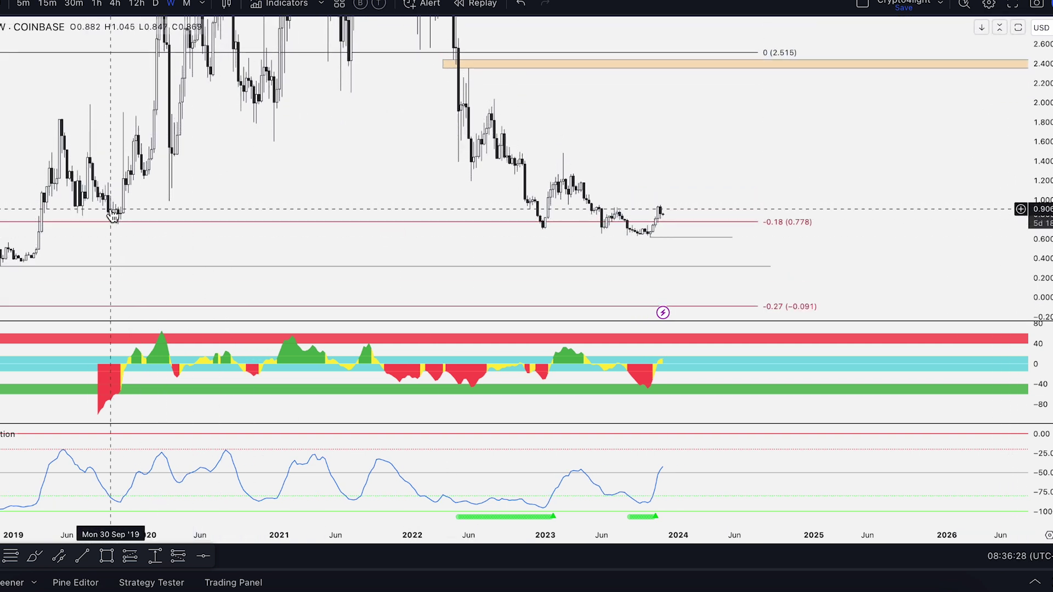
{"action": "left_click", "coordinate": [81, 557]}
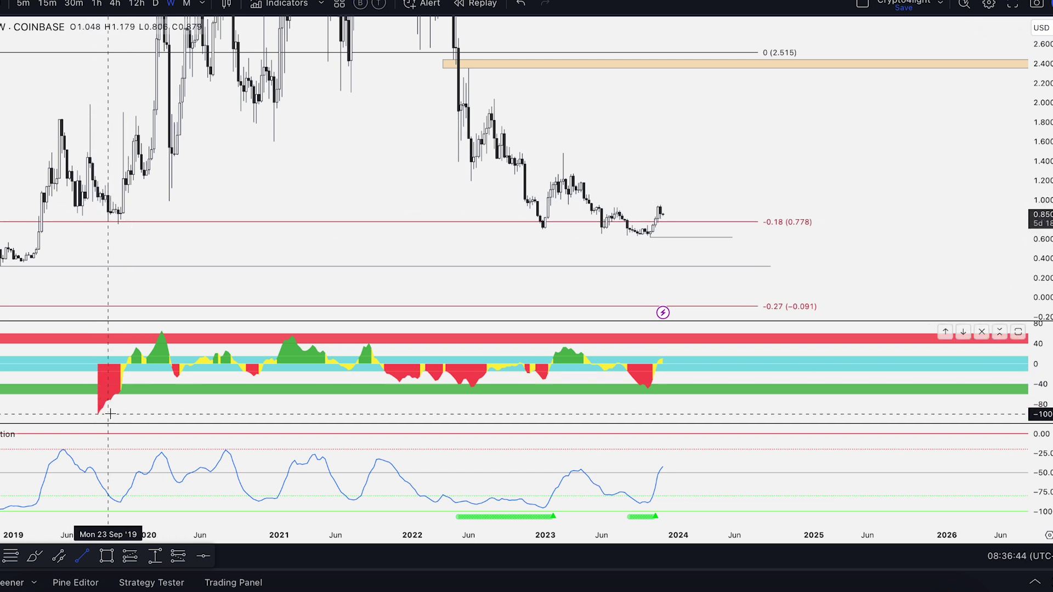
{"action": "left_click", "coordinate": [101, 201]}
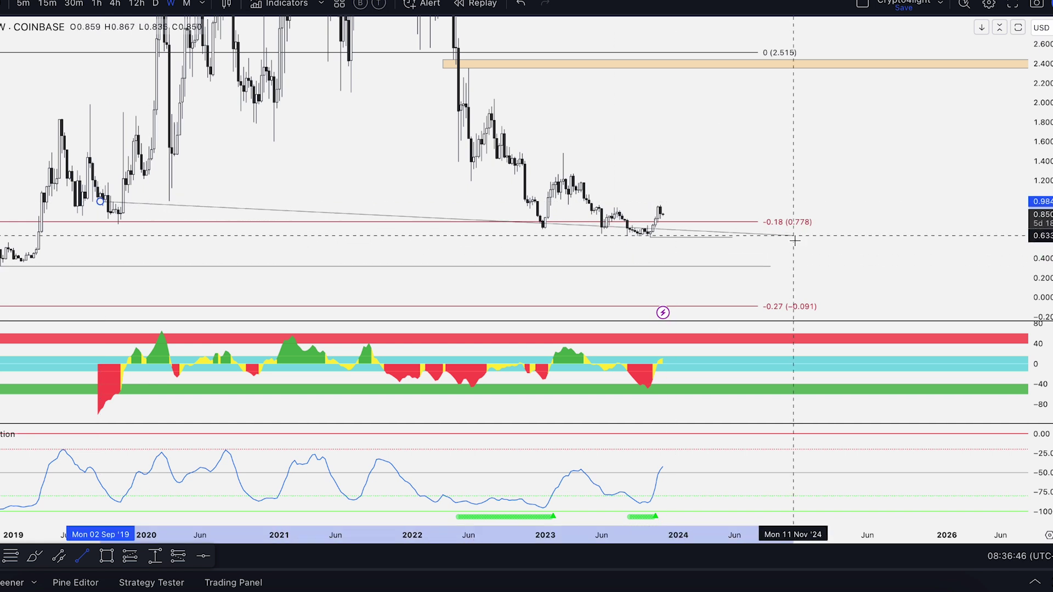
{"action": "left_click", "coordinate": [834, 252]}
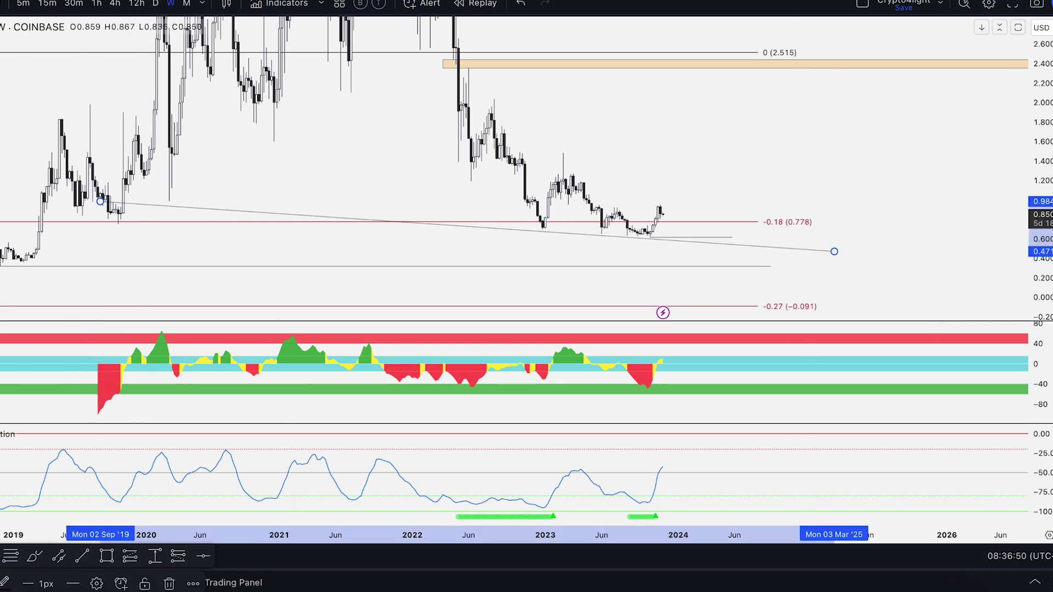
Step: Draw a rising trend line under the upper indicator's lows from 26 August 2019 at about -100 to 13 October 2025 at about -27
{"action": "left_click", "coordinate": [82, 557]}
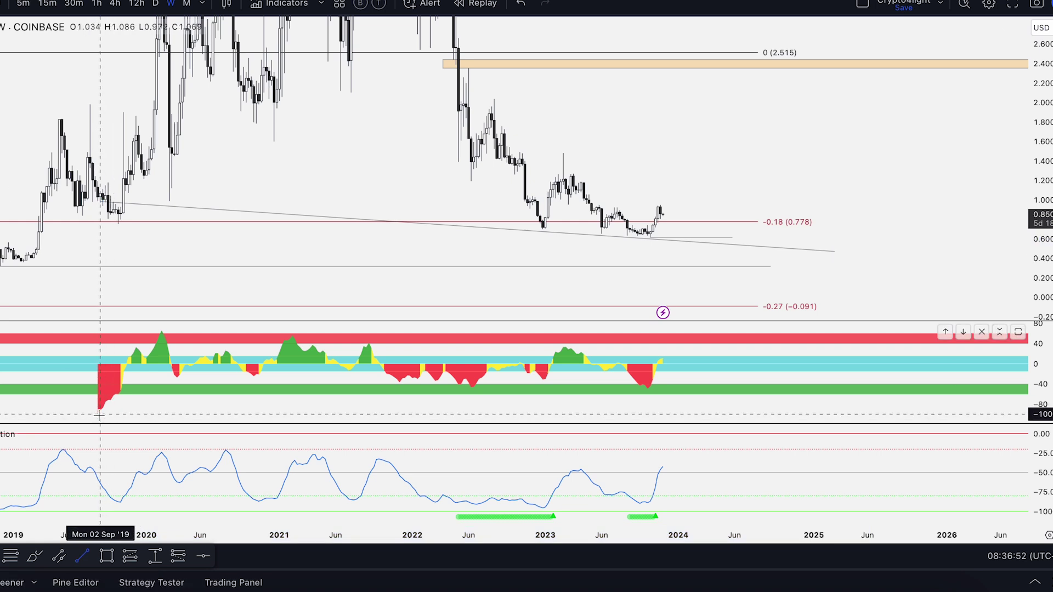
{"action": "left_click", "coordinate": [99, 415]}
{"action": "left_click", "coordinate": [916, 378]}
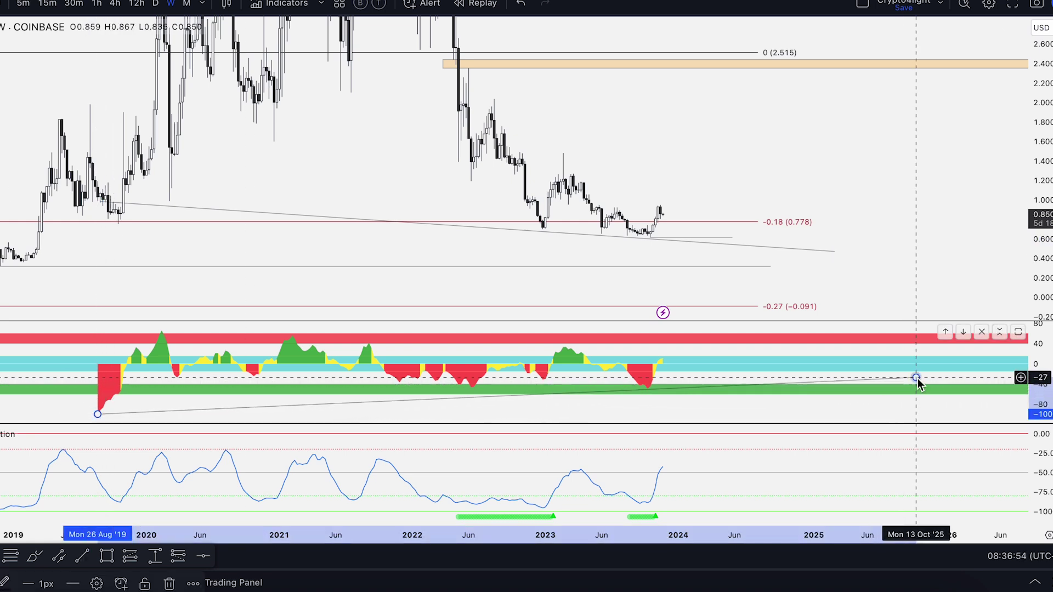
{"action": "left_click", "coordinate": [442, 390]}
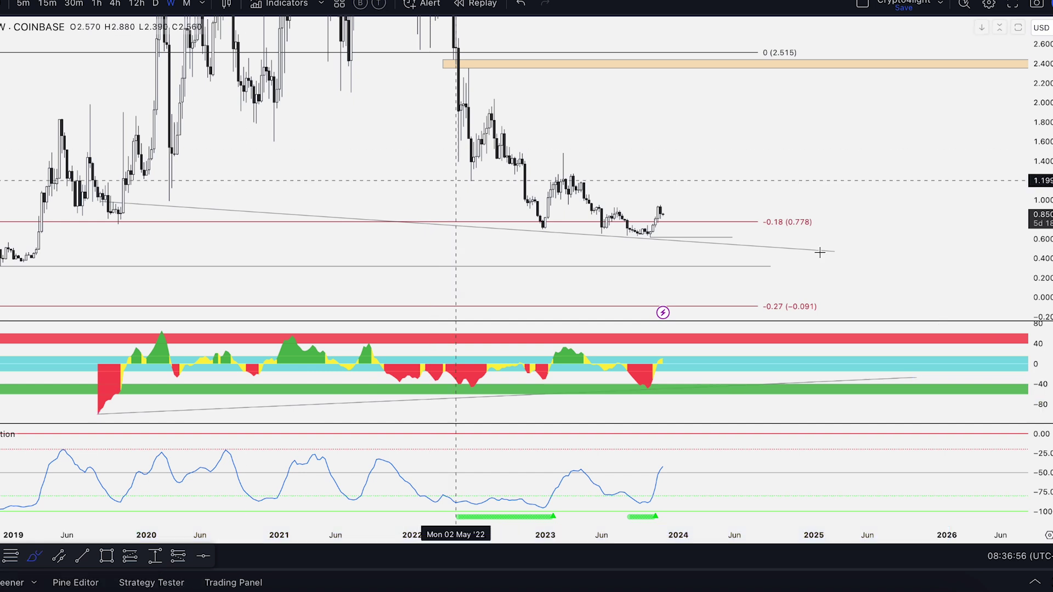
Step: Brush a projected indicator dip and a price path touching the descending trend line and rising to about 1.95 by end-2024, and undo both
{"action": "mouse_move", "coordinate": [663, 361]}
{"action": "left_mouse_down"}
{"action": "mouse_move", "coordinate": [690, 374]}
{"action": "mouse_move", "coordinate": [720, 366]}
{"action": "left_mouse_up"}
{"action": "mouse_move", "coordinate": [663, 214]}
{"action": "left_mouse_down"}
{"action": "mouse_move", "coordinate": [689, 242]}
{"action": "mouse_move", "coordinate": [713, 239]}
{"action": "mouse_move", "coordinate": [765, 193]}
{"action": "mouse_move", "coordinate": [809, 107]}
{"action": "left_mouse_up"}
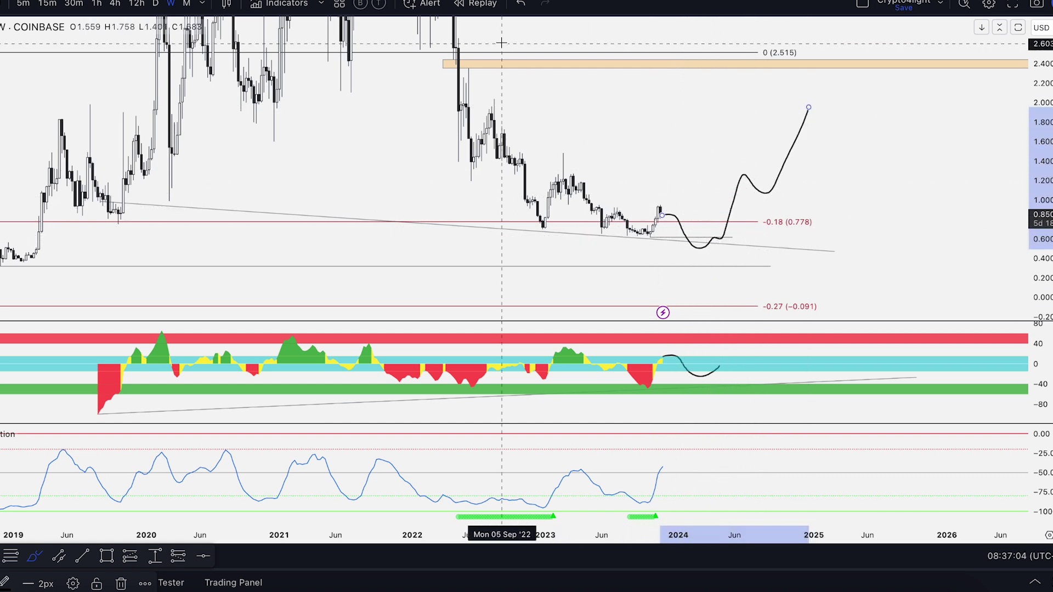
{"action": "left_click", "coordinate": [521, 6]}
{"action": "left_click", "coordinate": [522, 6]}
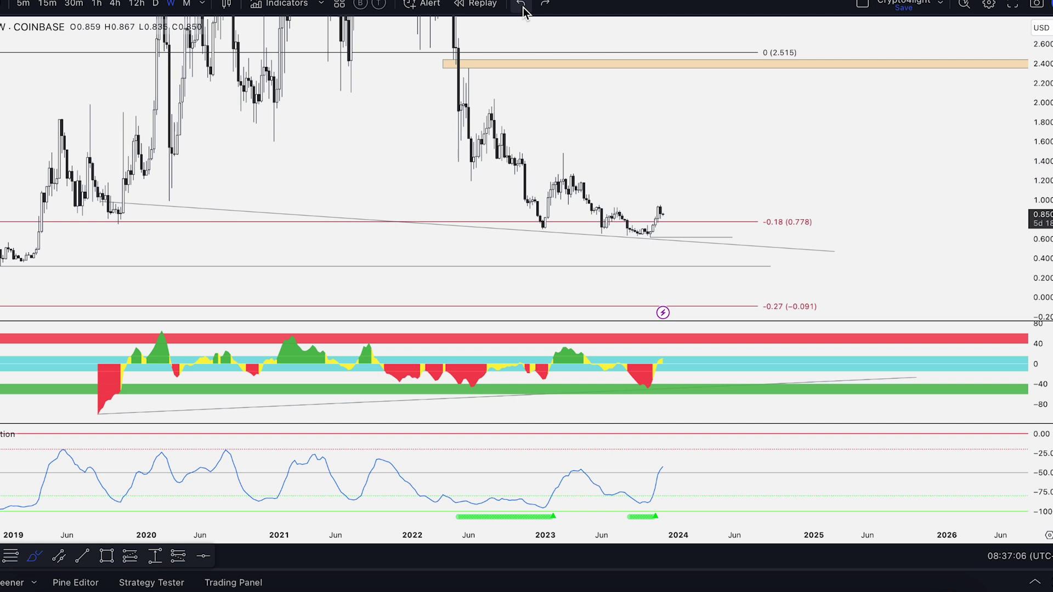
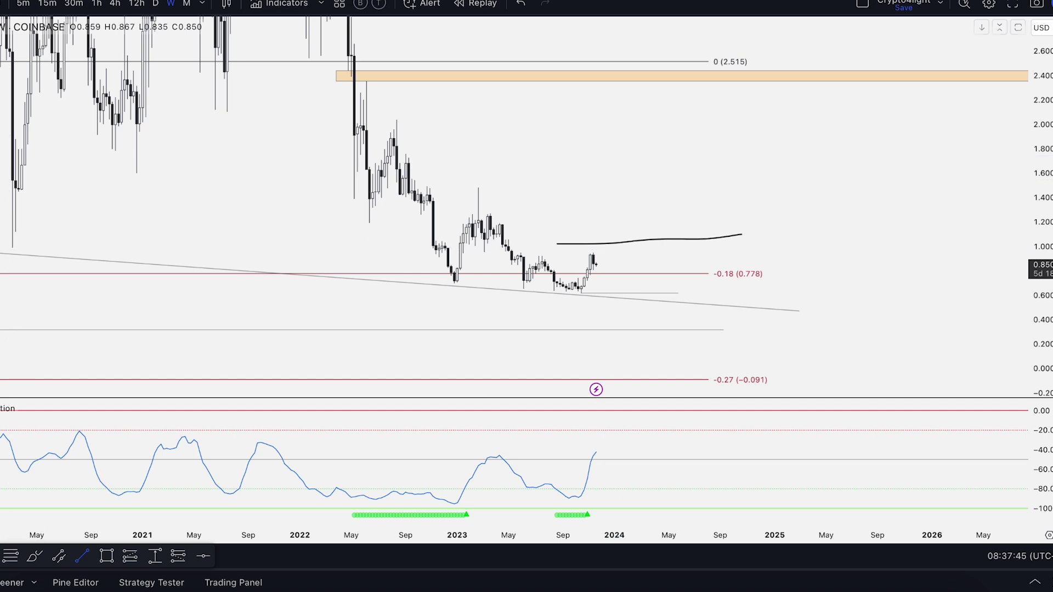
Step: Draw a horizontal trend line at about 2.037 from 15 August 2022 to 16 June 2025
{"action": "left_click", "coordinate": [398, 121]}
{"action": "left_click", "coordinate": [909, 119]}
{"action": "scroll", "coordinate": [882, 166], "scroll_direction": "right", "scroll_amount": 3}
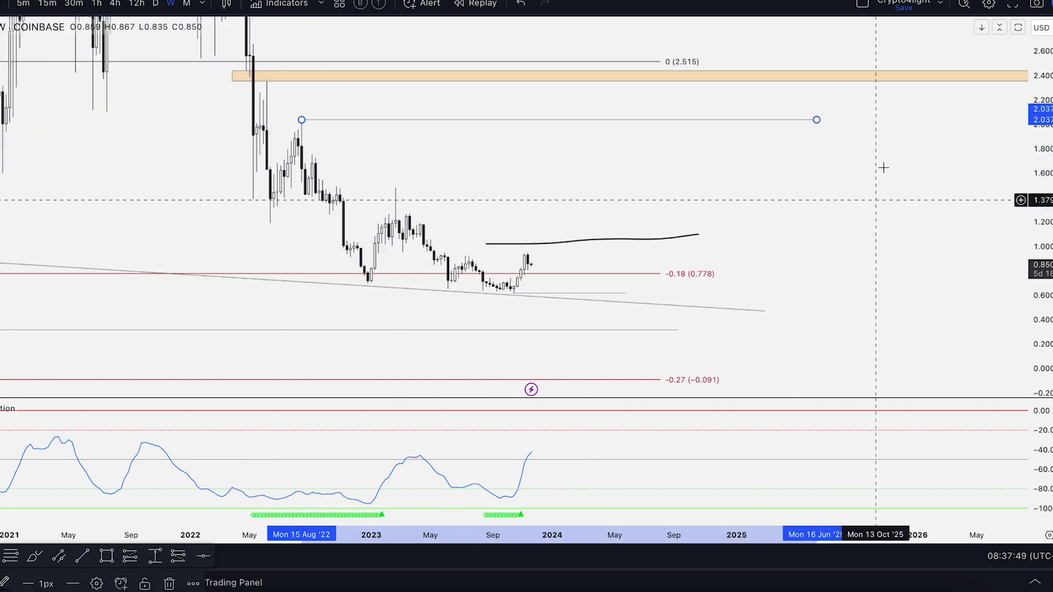
{"action": "key", "text": "Escape"}
Step: Brush short marks on price levels from May 2022 to late 2023 and near 1.17, and circle the 2.037 line near early 2025
{"action": "left_click", "coordinate": [34, 557]}
{"action": "left_click_drag", "start_coordinate": [244, 133], "coordinate": [270, 132]}
{"action": "left_click_drag", "start_coordinate": [240, 193], "coordinate": [274, 193]}
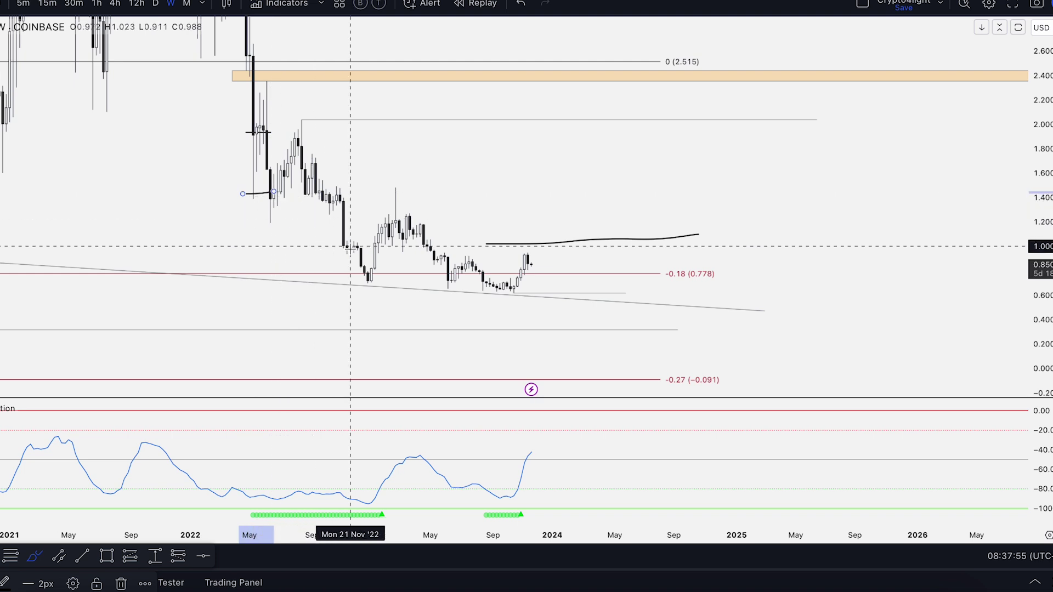
{"action": "left_click_drag", "start_coordinate": [364, 282], "coordinate": [378, 283]}
{"action": "left_click_drag", "start_coordinate": [506, 294], "coordinate": [542, 295]}
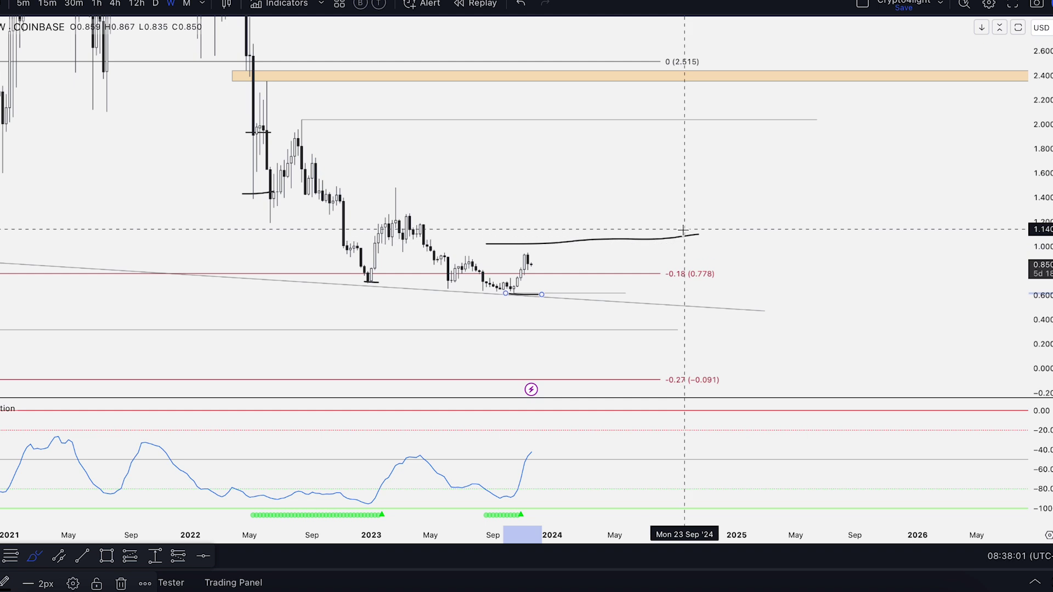
{"action": "left_click_drag", "start_coordinate": [673, 226], "coordinate": [691, 226]}
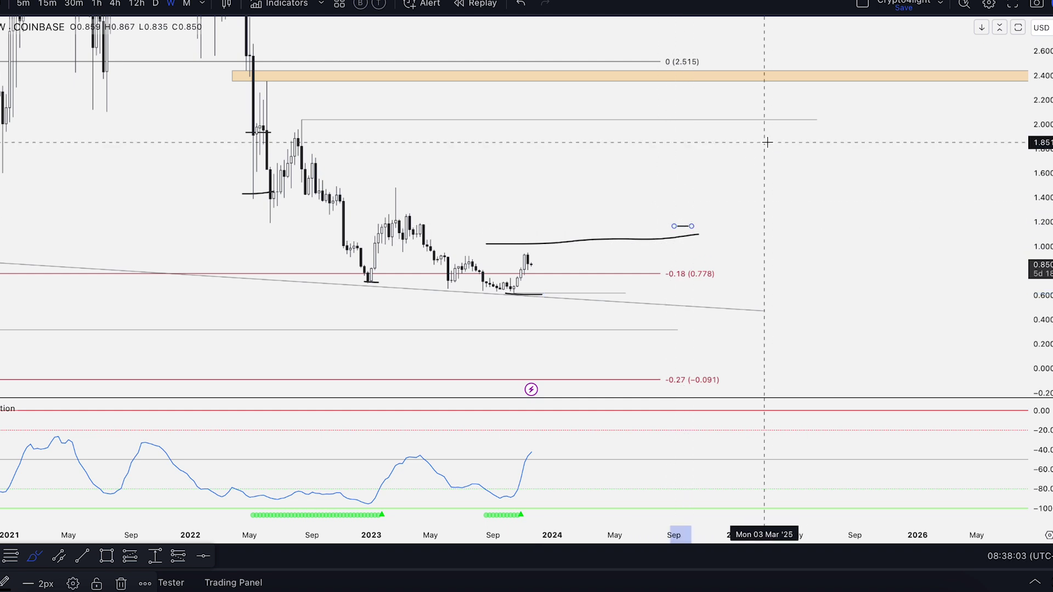
{"action": "left_click_drag", "start_coordinate": [770, 110], "coordinate": [775, 127]}
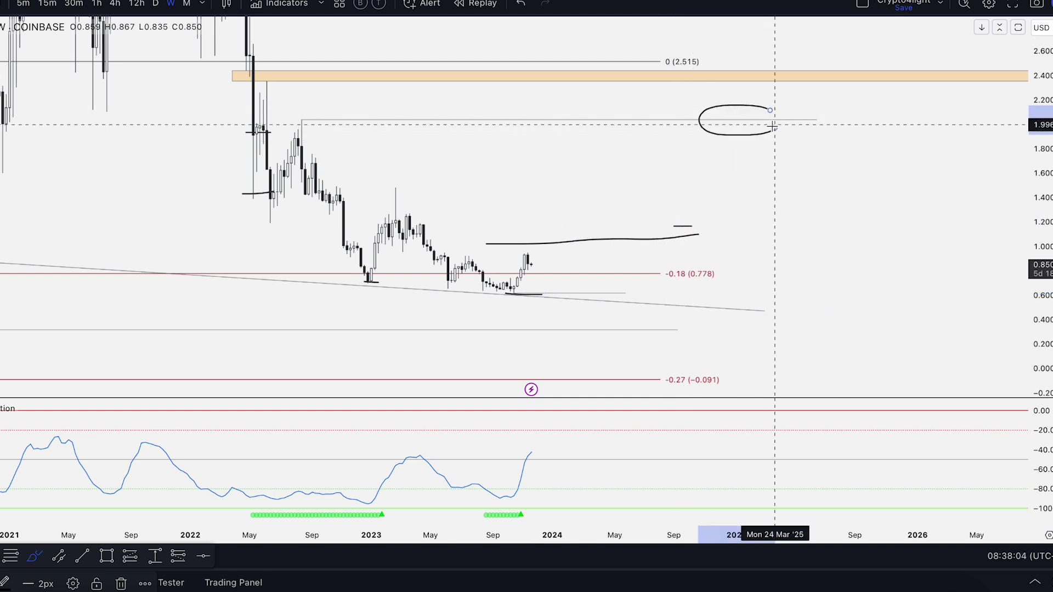
Step: Undo the brush marks, the circle, the hand-drawn stroke near 1.0 and the horizontal line at 2.037
{"action": "left_click", "coordinate": [519, 6]}
{"action": "left_click", "coordinate": [519, 5]}
{"action": "left_click", "coordinate": [519, 6]}
{"action": "left_click", "coordinate": [517, 7]}
{"action": "mouse_move", "coordinate": [712, 61]}
{"action": "left_mouse_down"}
{"action": "mouse_move", "coordinate": [633, 80]}
{"action": "mouse_move", "coordinate": [713, 63]}
{"action": "left_mouse_up"}
{"action": "left_click", "coordinate": [519, 8]}
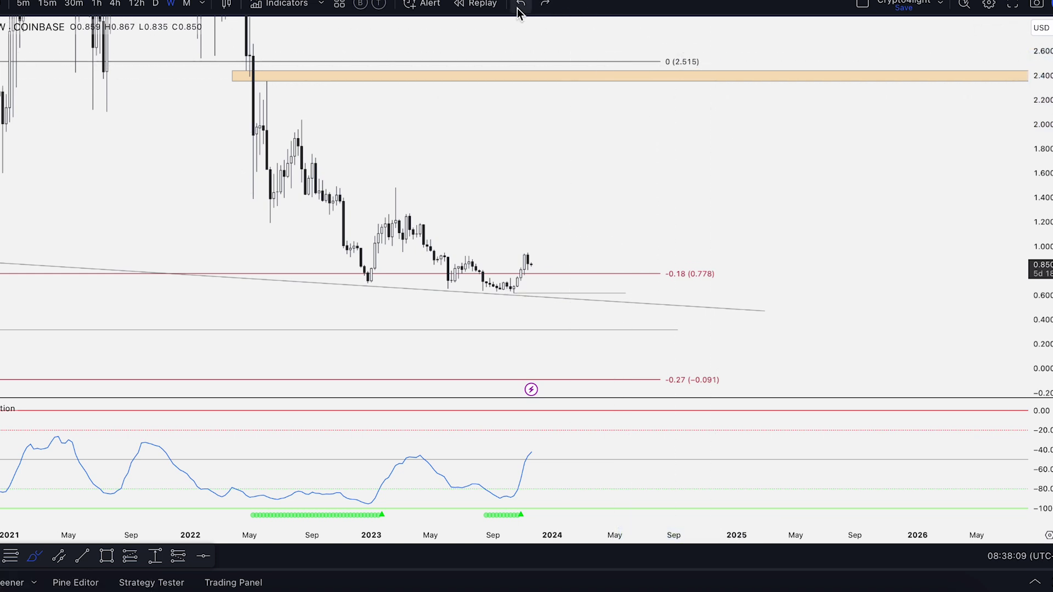
Step: Examine the full weekly price history since 2018 against the Fibonacci levels up to 1 (12.166)
{"action": "scroll", "coordinate": [3, 106], "scroll_direction": "down", "scroll_amount": 2}
{"action": "scroll", "coordinate": [971, 223], "scroll_direction": "down", "scroll_amount": 5}
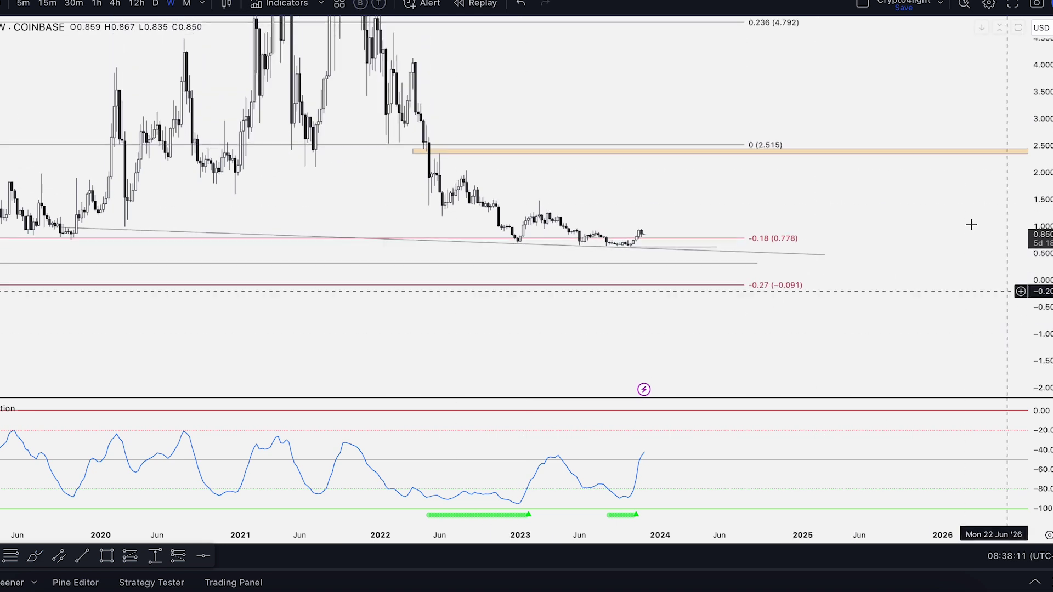
{"action": "left_click_drag", "start_coordinate": [1040, 166], "coordinate": [1040, 303]}
{"action": "left_click_drag", "start_coordinate": [861, 182], "coordinate": [895, 218]}
{"action": "left_click_drag", "start_coordinate": [1021, 173], "coordinate": [1026, 234]}
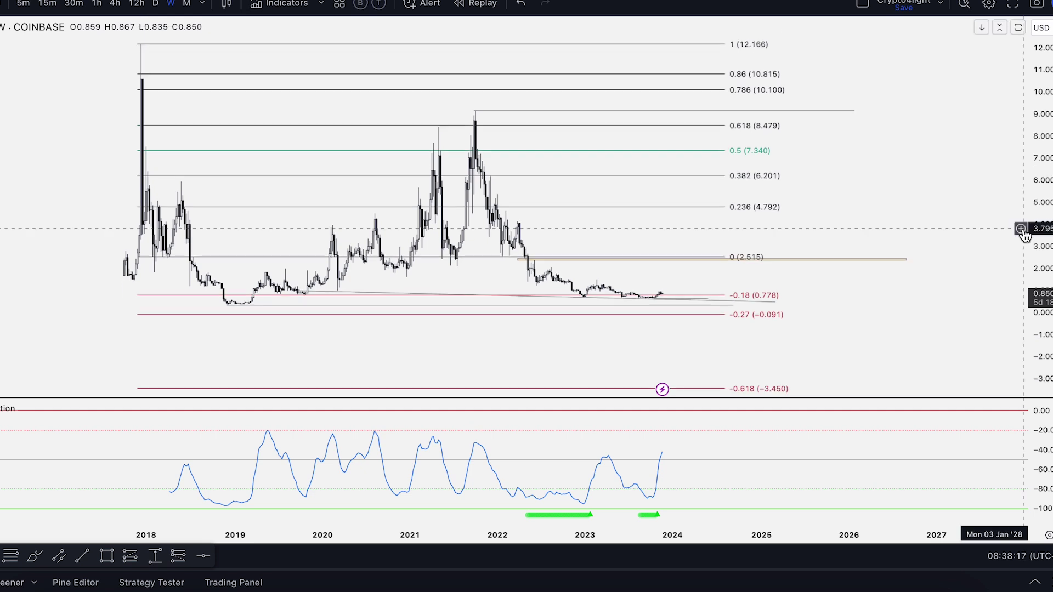
{"action": "left_click_drag", "start_coordinate": [912, 177], "coordinate": [886, 214]}
{"action": "scroll", "coordinate": [680, 322], "scroll_direction": "up", "scroll_amount": 2}
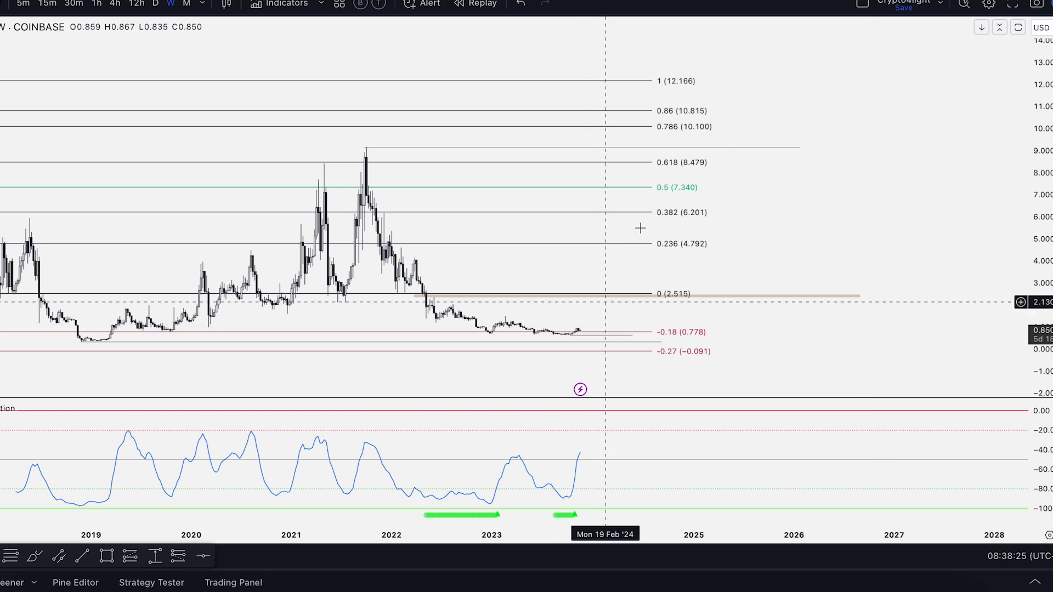
{"action": "scroll", "coordinate": [780, 263], "scroll_direction": "down", "scroll_amount": 3}
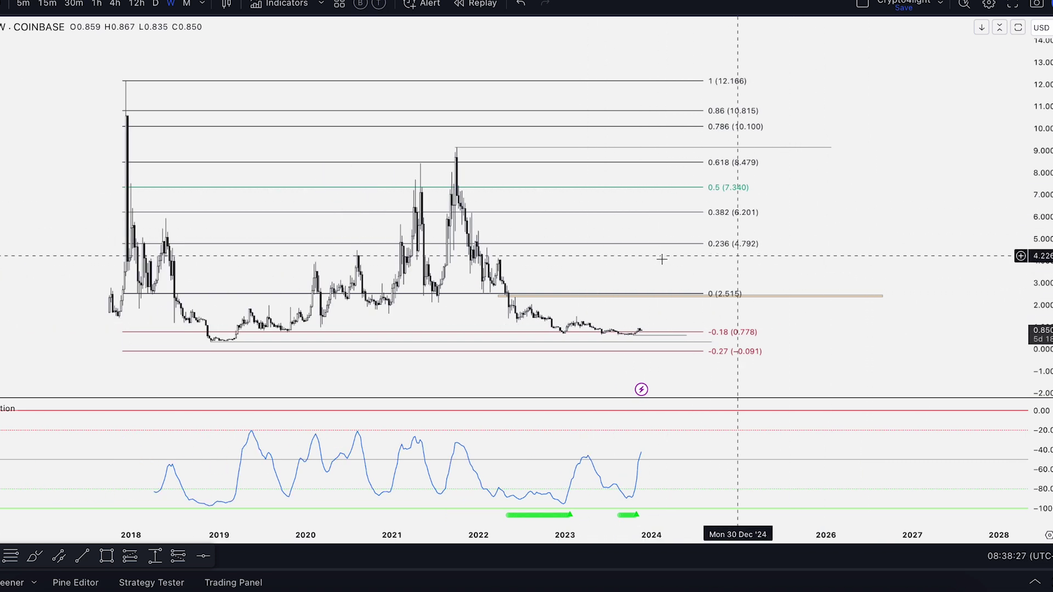
Step: Circle the 0 (2.515) Fibonacci level with a handwritten 50 beside it and the 0.5 to 0.382 area with a 20
{"action": "left_click", "coordinate": [34, 557]}
{"action": "mouse_move", "coordinate": [720, 288]}
{"action": "left_mouse_down"}
{"action": "mouse_move", "coordinate": [693, 308]}
{"action": "mouse_move", "coordinate": [715, 303]}
{"action": "left_mouse_up"}
{"action": "left_click_drag", "start_coordinate": [781, 260], "coordinate": [762, 294]}
{"action": "left_click_drag", "start_coordinate": [772, 263], "coordinate": [855, 257]}
{"action": "left_click_drag", "start_coordinate": [855, 257], "coordinate": [868, 262]}
{"action": "left_click_drag", "start_coordinate": [719, 181], "coordinate": [720, 212]}
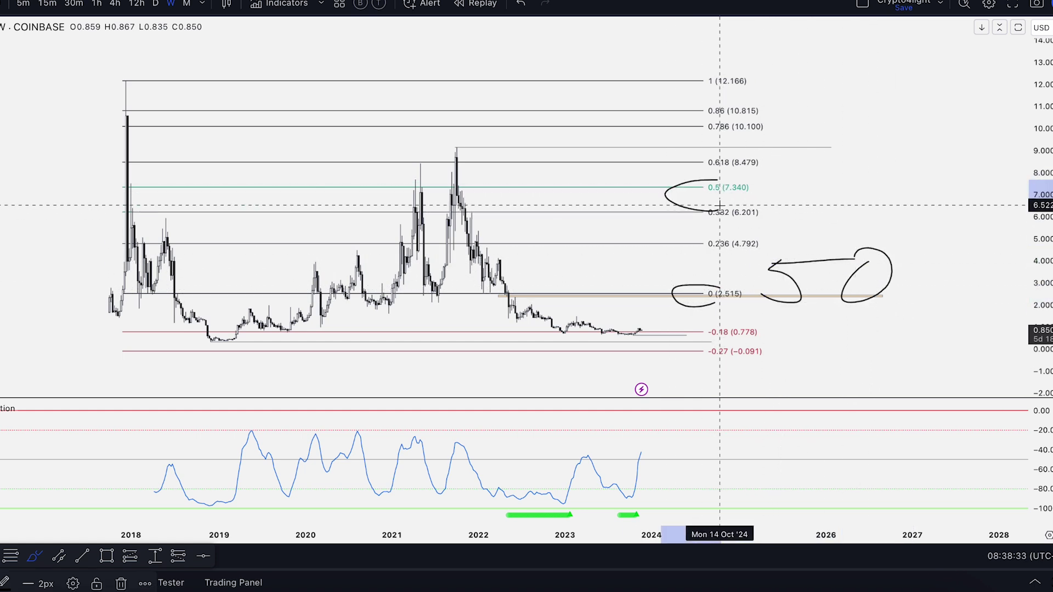
{"action": "left_click_drag", "start_coordinate": [777, 172], "coordinate": [794, 221]}
{"action": "left_click_drag", "start_coordinate": [832, 190], "coordinate": [823, 191]}
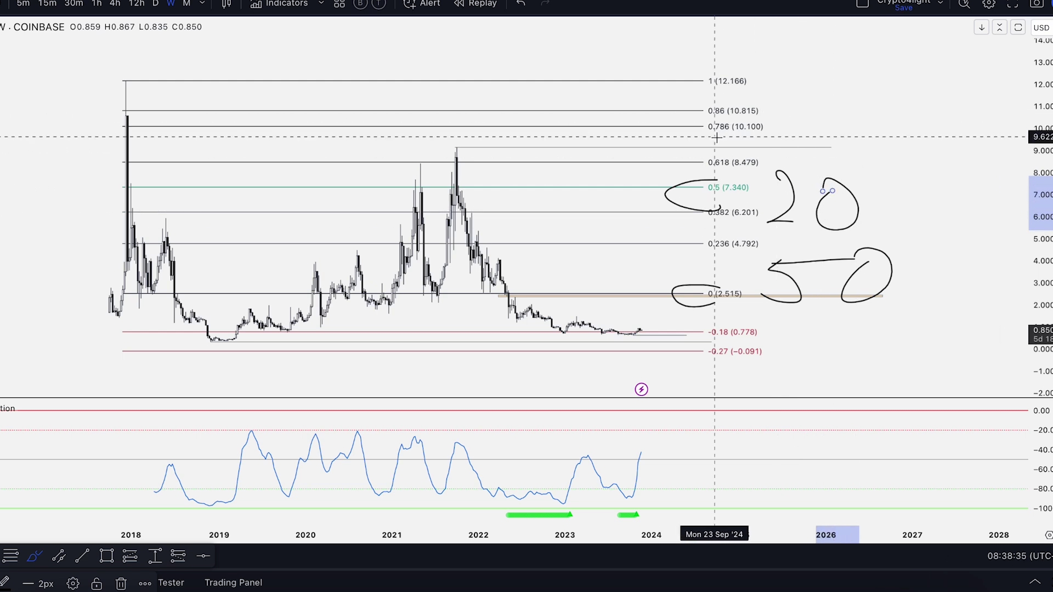
Step: Circle the 0.786 (10.100) level, handwrite 30 beside it and brush a curve falling past all three handwritten numbers
{"action": "left_click_drag", "start_coordinate": [714, 120], "coordinate": [729, 127]}
{"action": "left_click_drag", "start_coordinate": [801, 117], "coordinate": [788, 148]}
{"action": "mouse_move", "coordinate": [883, 110]}
{"action": "left_mouse_down"}
{"action": "mouse_move", "coordinate": [839, 124]}
{"action": "mouse_move", "coordinate": [926, 326]}
{"action": "left_mouse_up"}
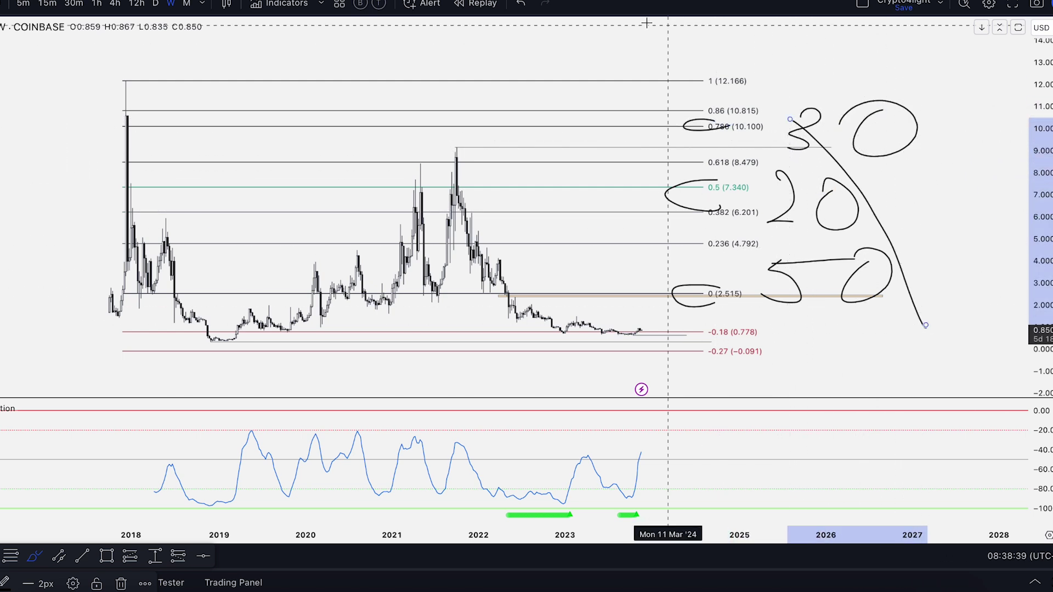
Step: Undo all the circles, handwritten numbers and the falling curve around the Fibonacci levels
{"action": "left_click", "coordinate": [522, 5]}
{"action": "left_click", "coordinate": [522, 4]}
{"action": "left_click", "coordinate": [521, 4]}
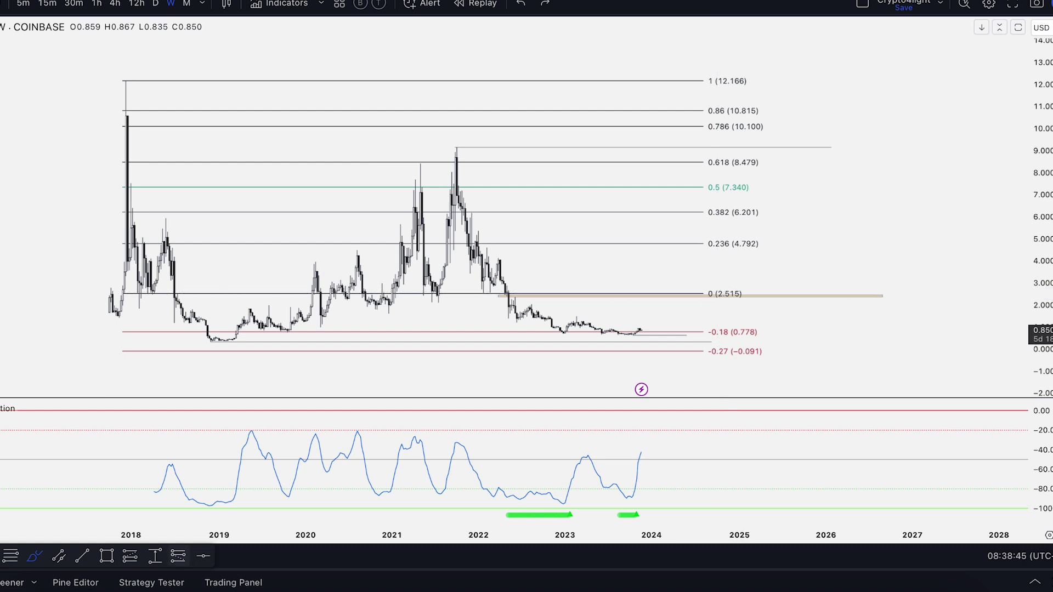
Step: Replace the Direction indicator with the invite-only Crypto4light Market Mood and Crypto4light Money Power indicators
{"action": "left_click", "coordinate": [79, 409]}
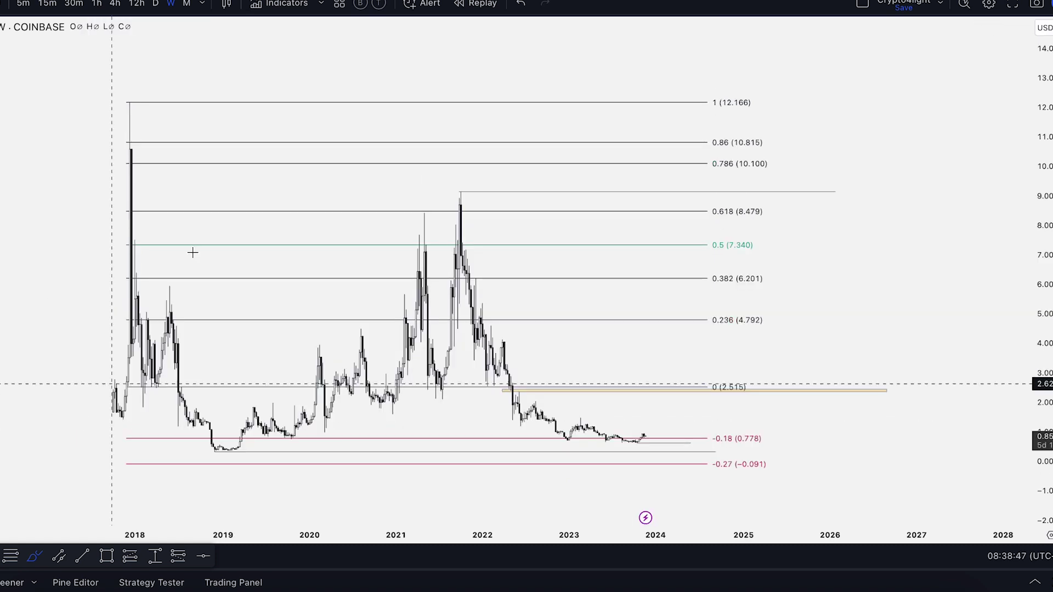
{"action": "left_click", "coordinate": [278, 9]}
{"action": "left_click", "coordinate": [425, 250]}
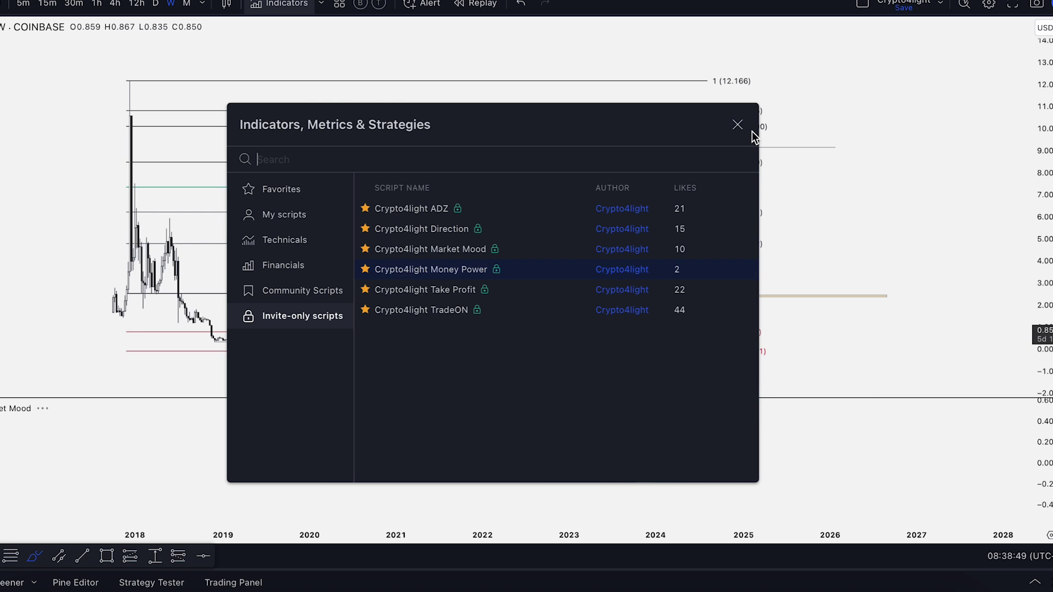
{"action": "left_click", "coordinate": [738, 125]}
Step: Examine the Market Mood colours and Money Power signals against the weekly price tops and bottoms from 2018 to 2023
{"action": "scroll", "coordinate": [568, 369], "scroll_direction": "up", "scroll_amount": 3}
{"action": "scroll", "coordinate": [291, 373], "scroll_direction": "down", "scroll_amount": 2}
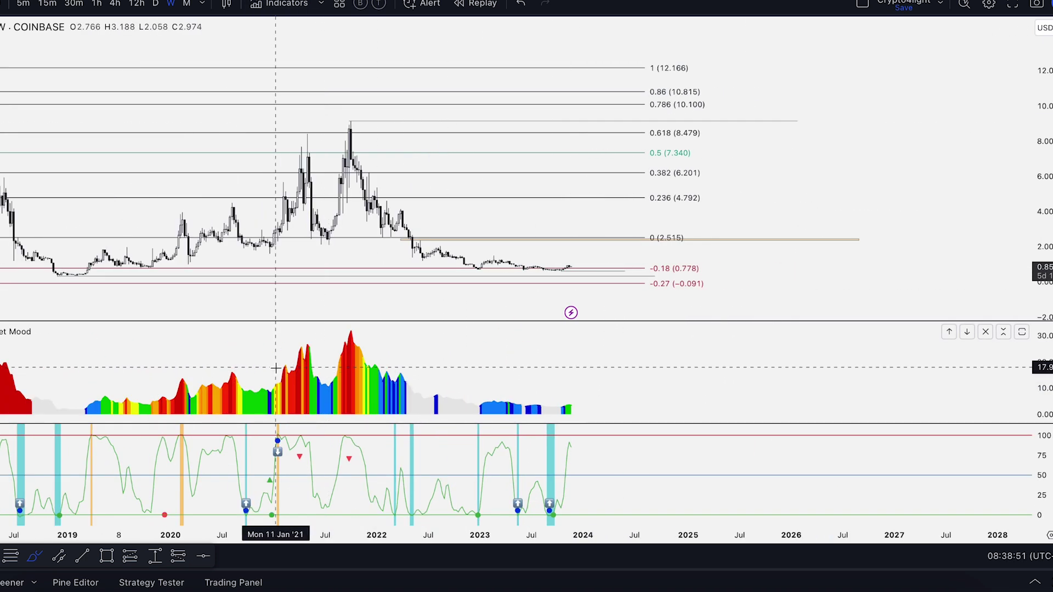
{"action": "scroll", "coordinate": [276, 368], "scroll_direction": "down", "scroll_amount": 2}
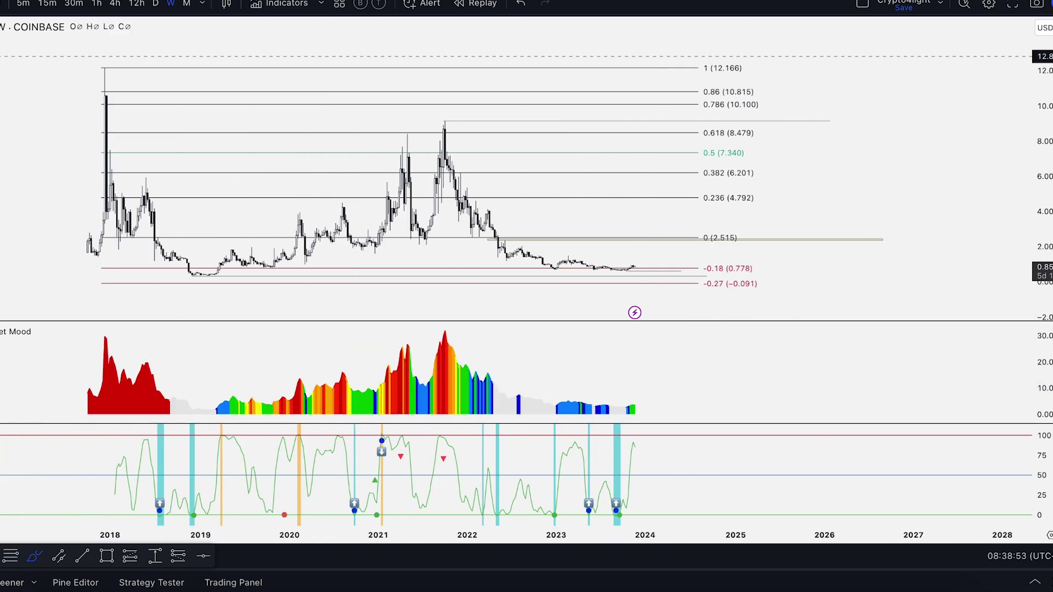
{"action": "left_click_drag", "start_coordinate": [1, 169], "coordinate": [312, 173]}
{"action": "scroll", "coordinate": [309, 151], "scroll_direction": "up", "scroll_amount": 3}
{"action": "mouse_move", "coordinate": [543, 54]}
{"action": "left_mouse_down"}
{"action": "mouse_move", "coordinate": [426, 71]}
{"action": "mouse_move", "coordinate": [418, 63]}
{"action": "left_mouse_up"}
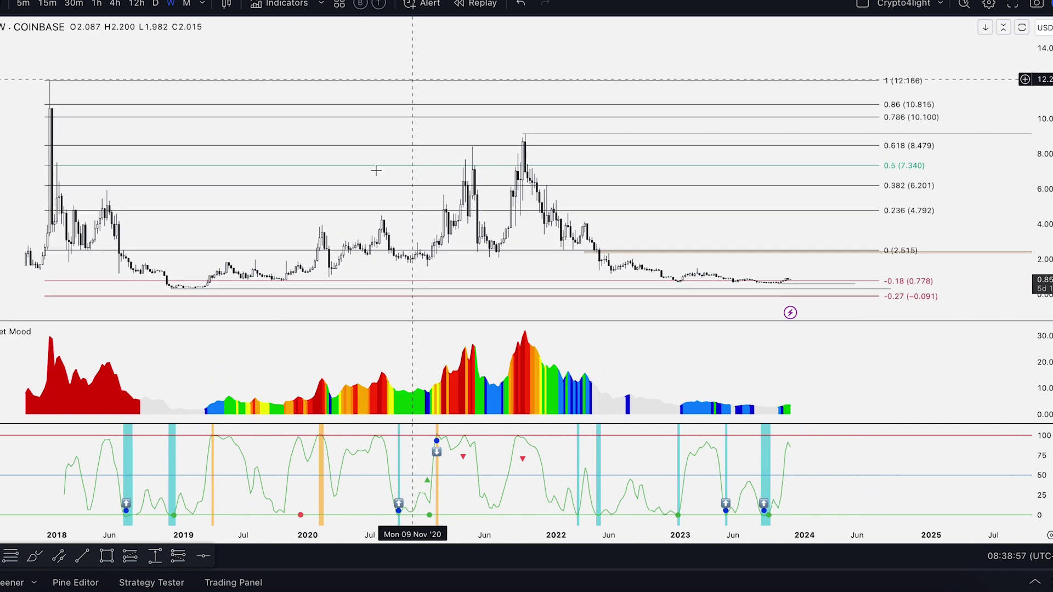
{"action": "scroll", "coordinate": [176, 254], "scroll_direction": "up", "scroll_amount": 2}
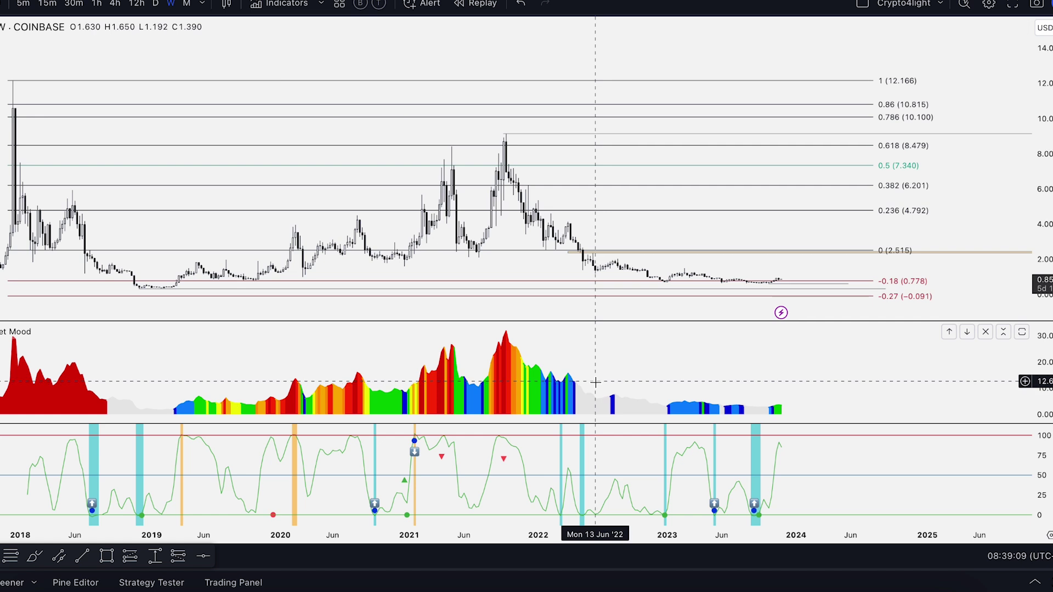
{"action": "scroll", "coordinate": [596, 382], "scroll_direction": "up", "scroll_amount": 2}
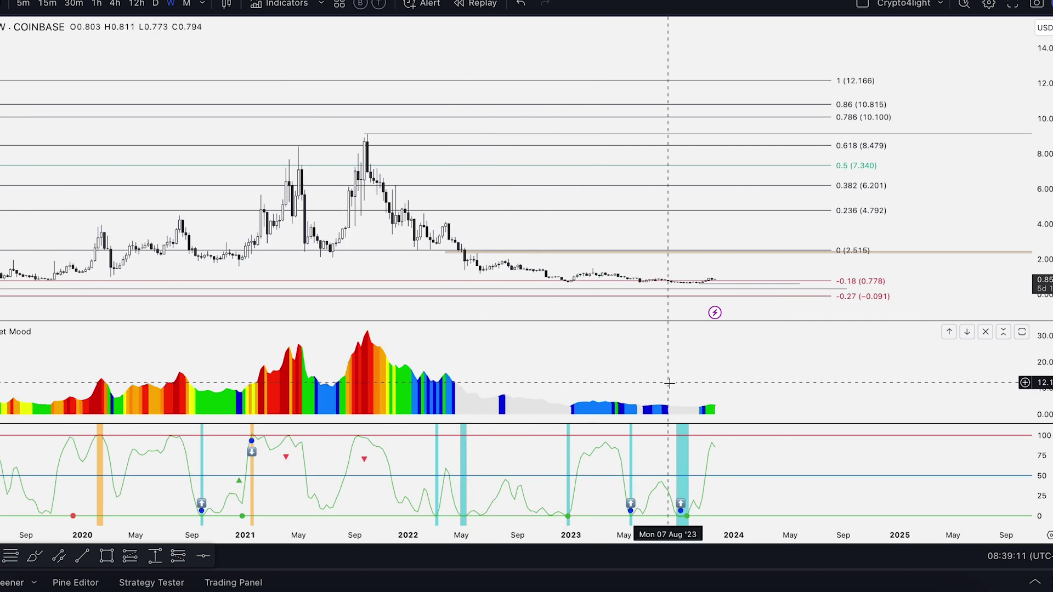
{"action": "scroll", "coordinate": [684, 384], "scroll_direction": "down", "scroll_amount": 3}
{"action": "left_click_drag", "start_coordinate": [1045, 236], "coordinate": [1047, 165]}
{"action": "left_click_drag", "start_coordinate": [975, 225], "coordinate": [880, 95]}
{"action": "scroll", "coordinate": [883, 97], "scroll_direction": "down", "scroll_amount": 3}
{"action": "left_click_drag", "start_coordinate": [973, 120], "coordinate": [911, 171]}
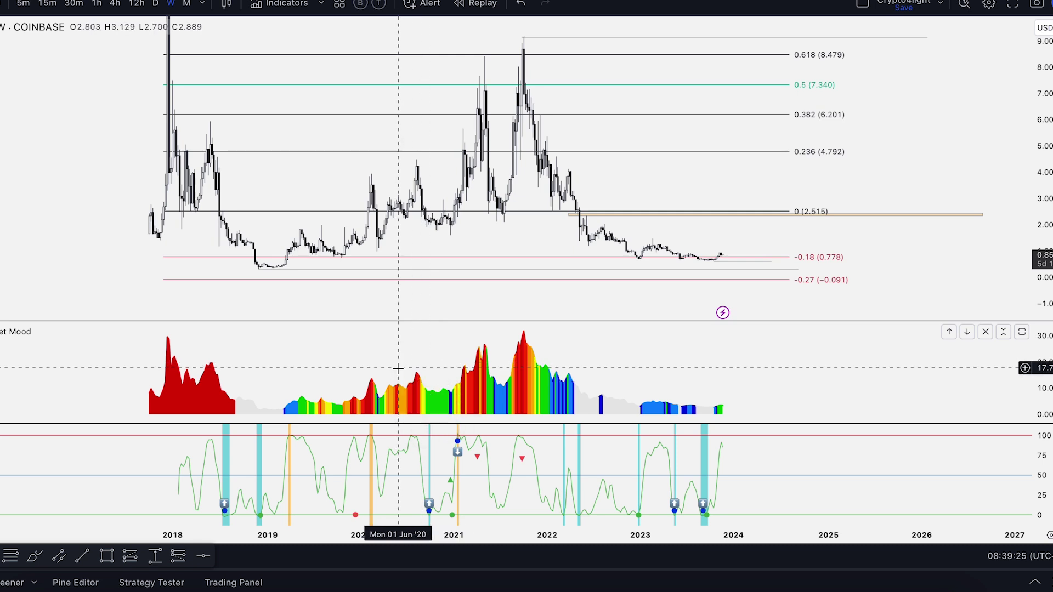
{"action": "left_click_drag", "start_coordinate": [680, 106], "coordinate": [624, 132]}
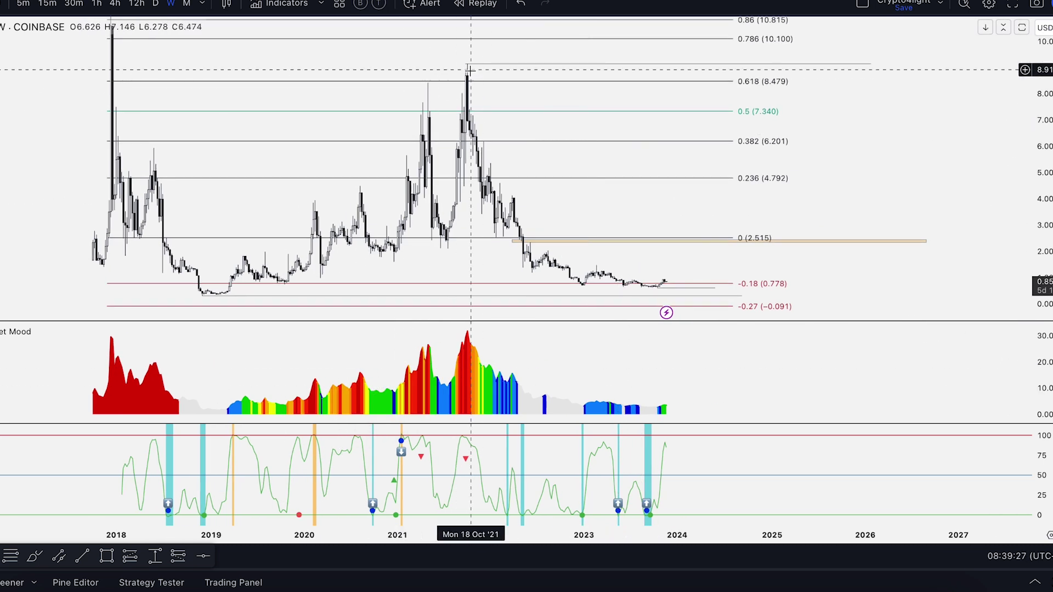
Step: Brush an L-shaped stroke from about 8.7 down to about 5.4 and across into mid-2026, and undo it
{"action": "left_click", "coordinate": [34, 557]}
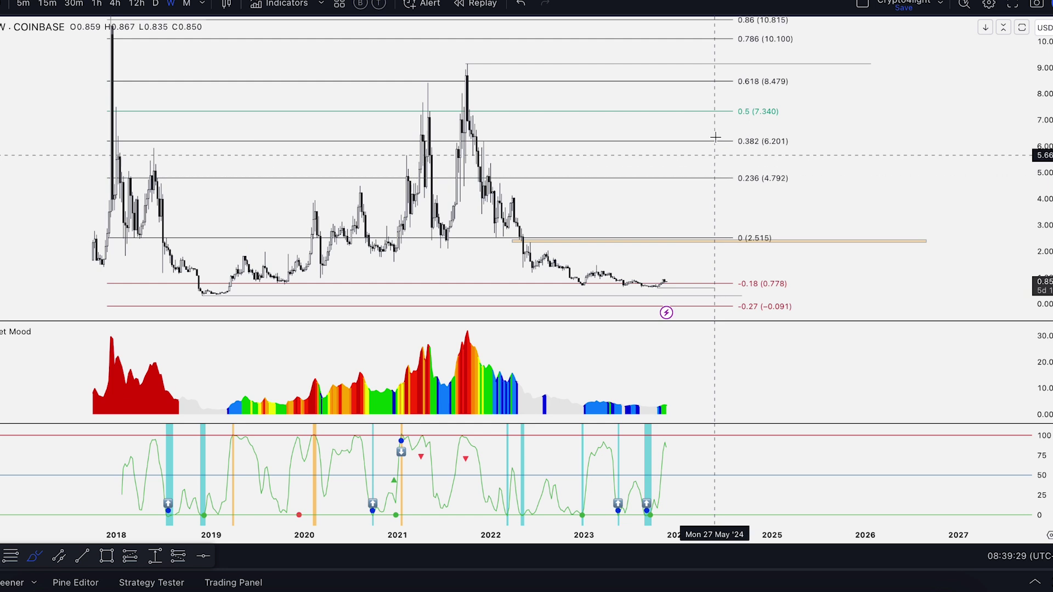
{"action": "mouse_move", "coordinate": [718, 76]}
{"action": "left_mouse_down"}
{"action": "mouse_move", "coordinate": [711, 141]}
{"action": "mouse_move", "coordinate": [917, 150]}
{"action": "left_mouse_up"}
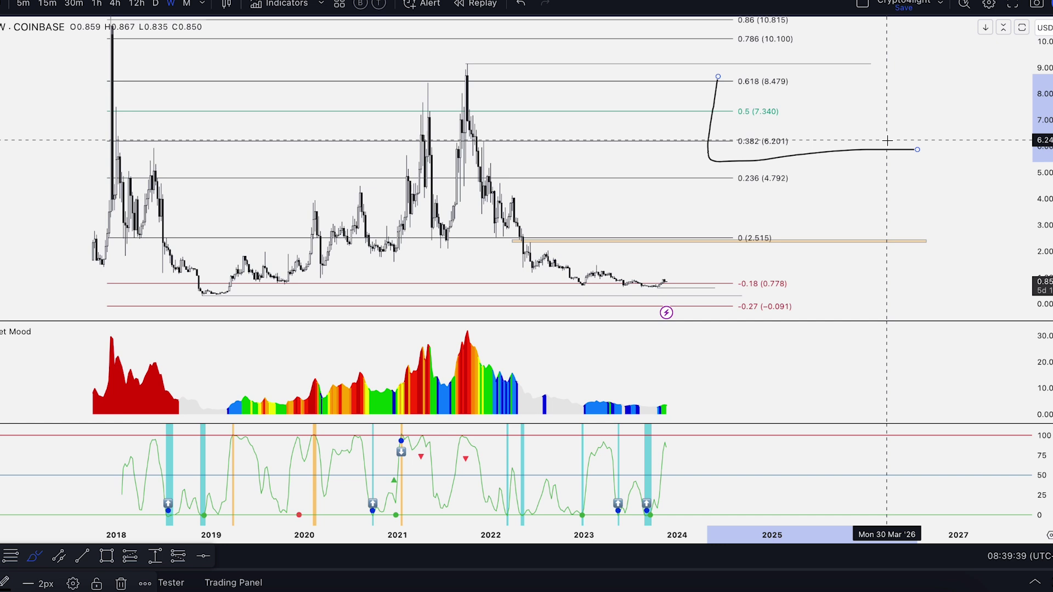
{"action": "left_click", "coordinate": [520, 4]}
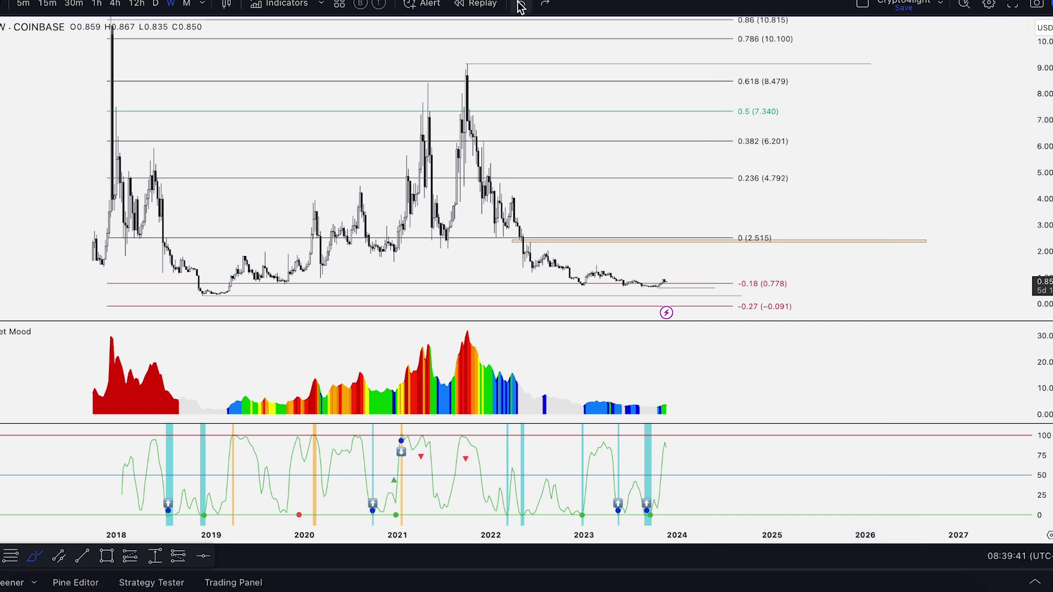
Step: Compare the 2023 Market Mood colours and Money Power buy signals with those of the 2018 to 2021 cycle
{"action": "scroll", "coordinate": [411, 269], "scroll_direction": "up", "scroll_amount": 6}
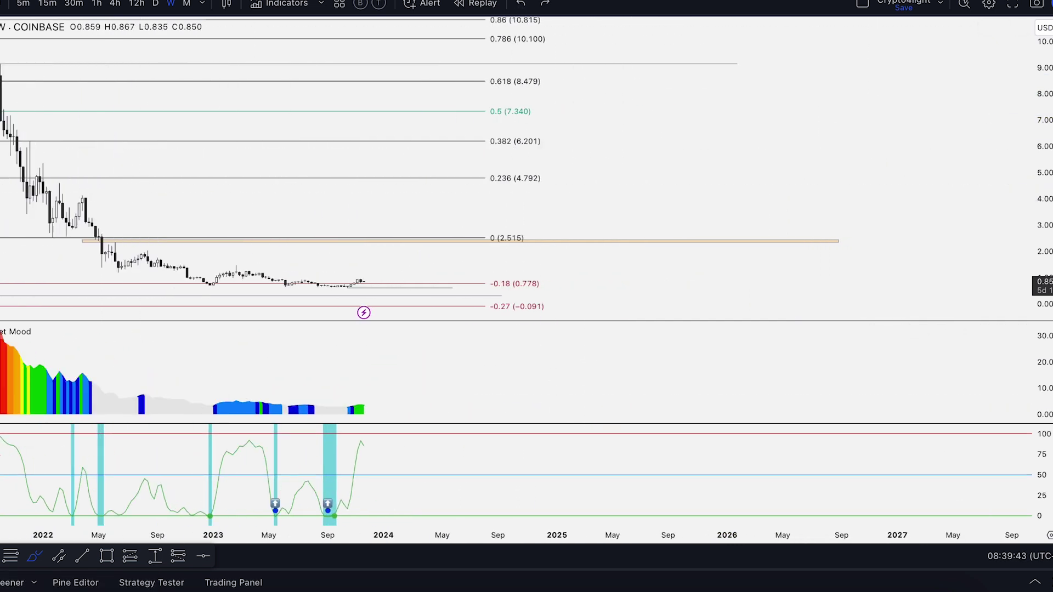
{"action": "scroll", "coordinate": [578, 83], "scroll_direction": "up", "scroll_amount": 3}
{"action": "key", "text": "Escape"}
{"action": "left_click_drag", "start_coordinate": [440, 191], "coordinate": [886, 183]}
{"action": "scroll", "coordinate": [887, 183], "scroll_direction": "up", "scroll_amount": 3}
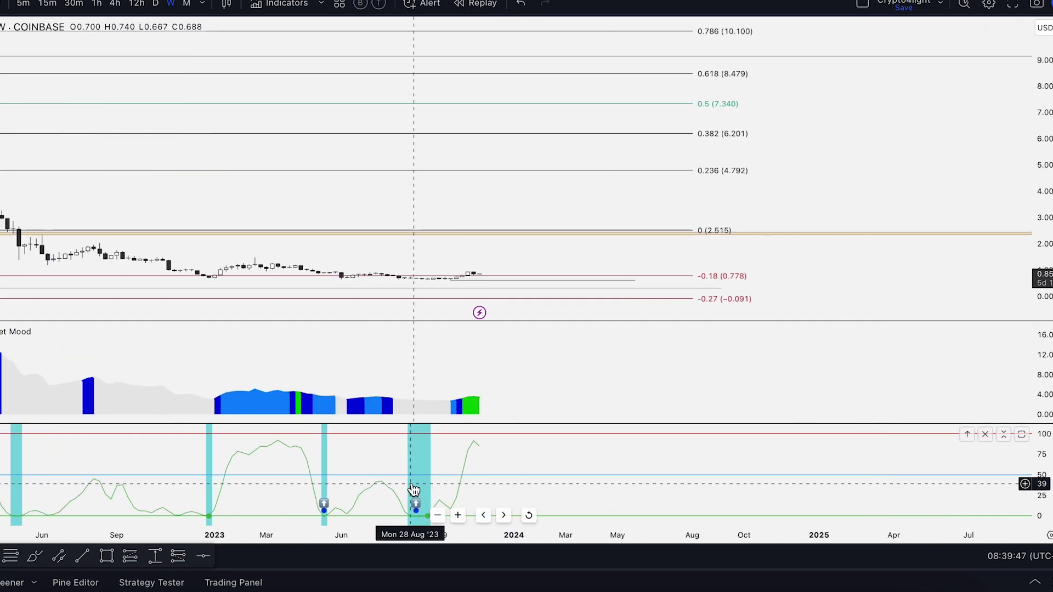
{"action": "scroll", "coordinate": [414, 488], "scroll_direction": "down", "scroll_amount": 6}
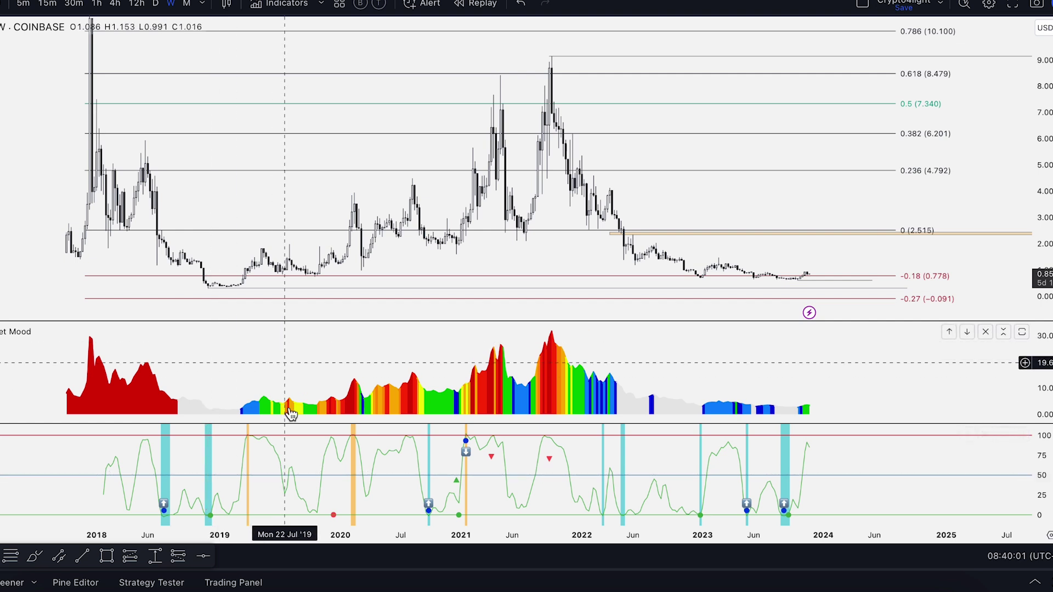
{"action": "scroll", "coordinate": [247, 483], "scroll_direction": "up", "scroll_amount": 2}
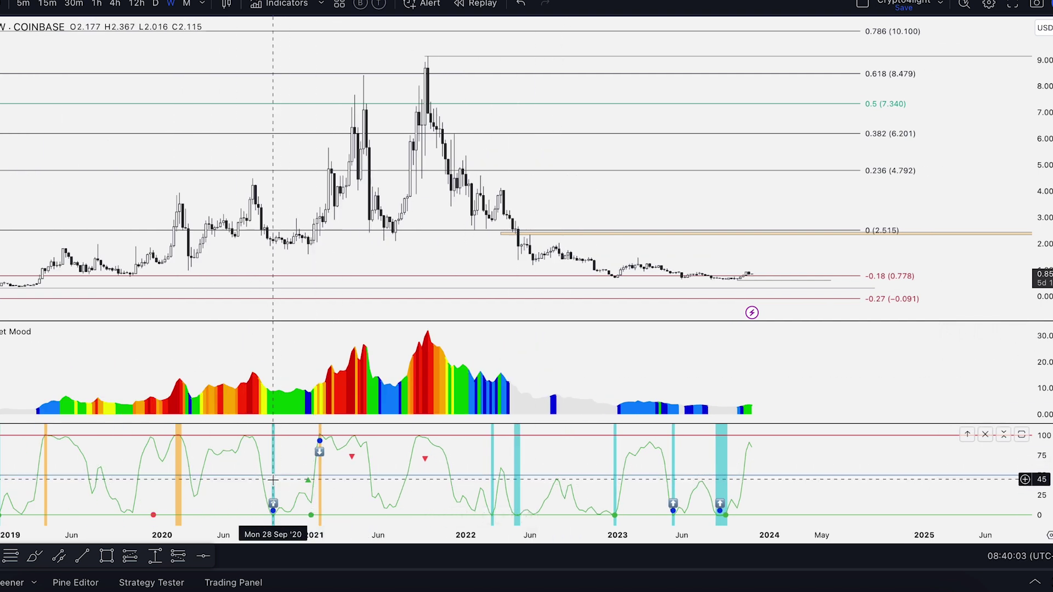
{"action": "scroll", "coordinate": [576, 467], "scroll_direction": "up", "scroll_amount": 2}
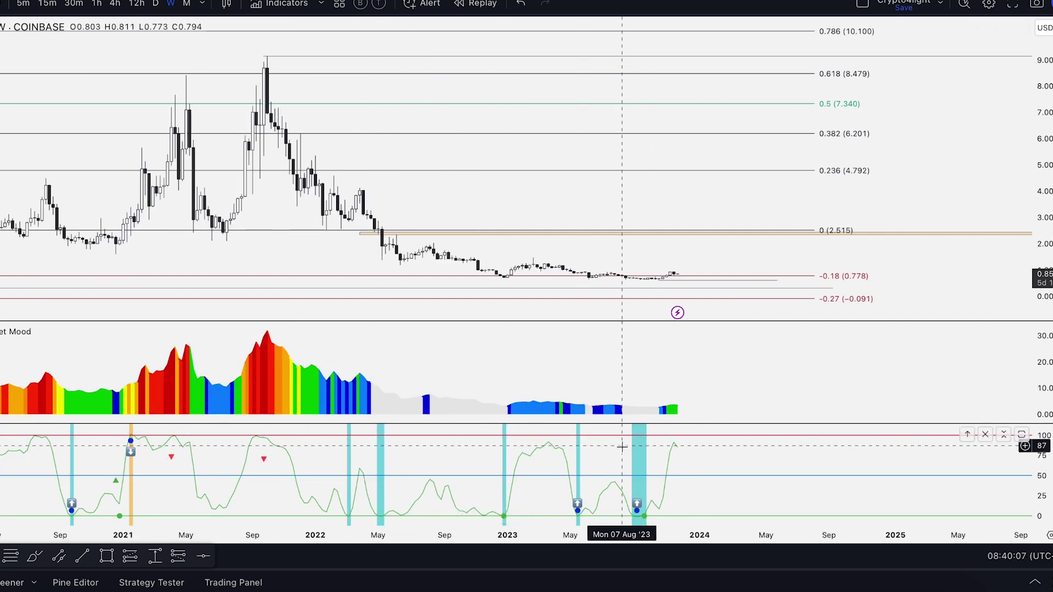
{"action": "scroll", "coordinate": [644, 467], "scroll_direction": "down", "scroll_amount": 3}
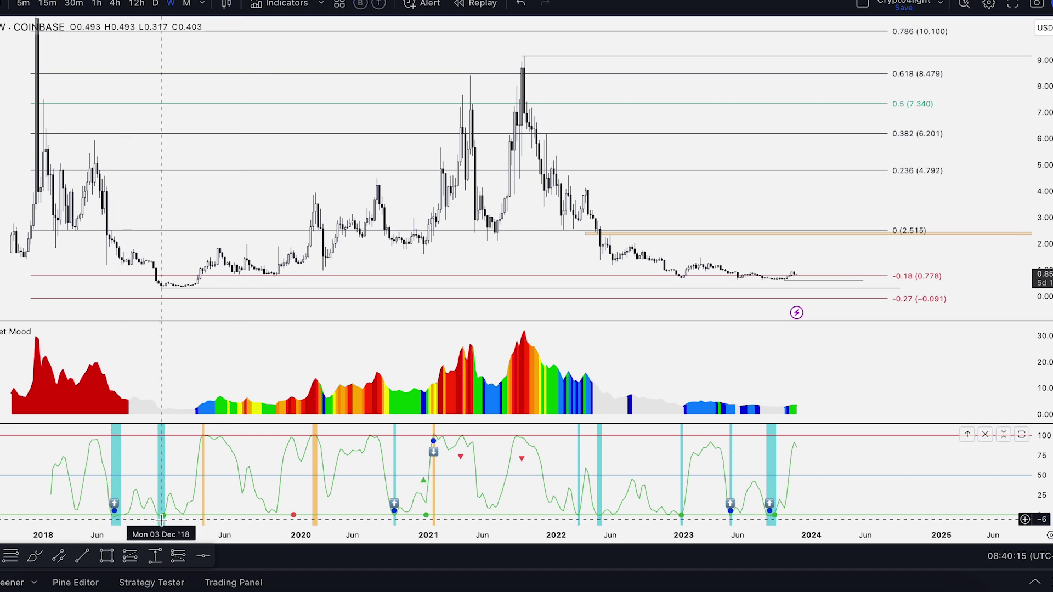
Step: Examine the latest weekly Market Mood colours, and check Market Mood and Money Power on the monthly timeframe from 2018 to 2023
{"action": "scroll", "coordinate": [713, 433], "scroll_direction": "up", "scroll_amount": 4}
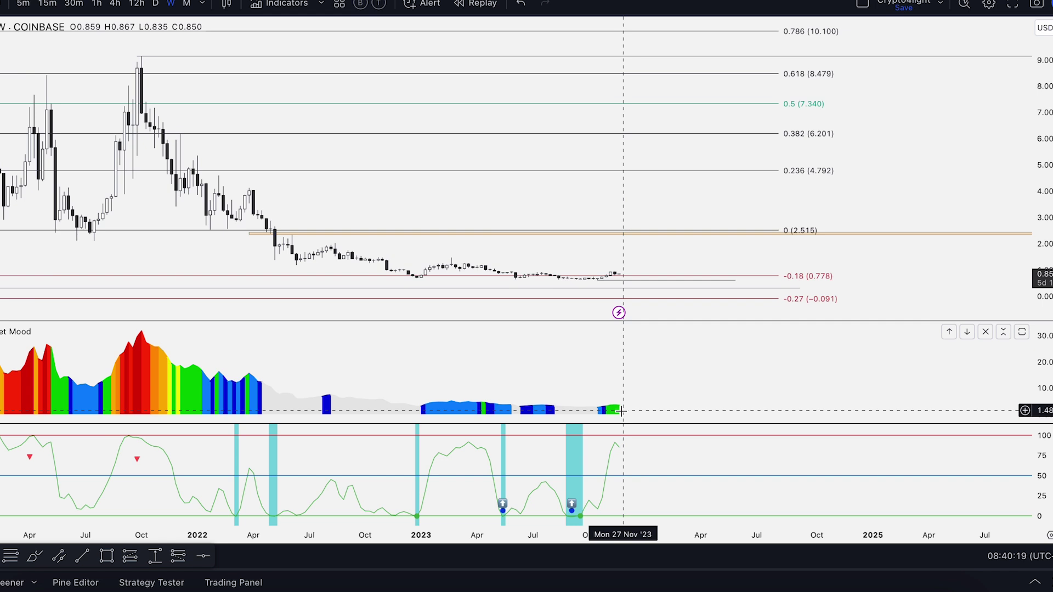
{"action": "scroll", "coordinate": [623, 407], "scroll_direction": "down", "scroll_amount": 6}
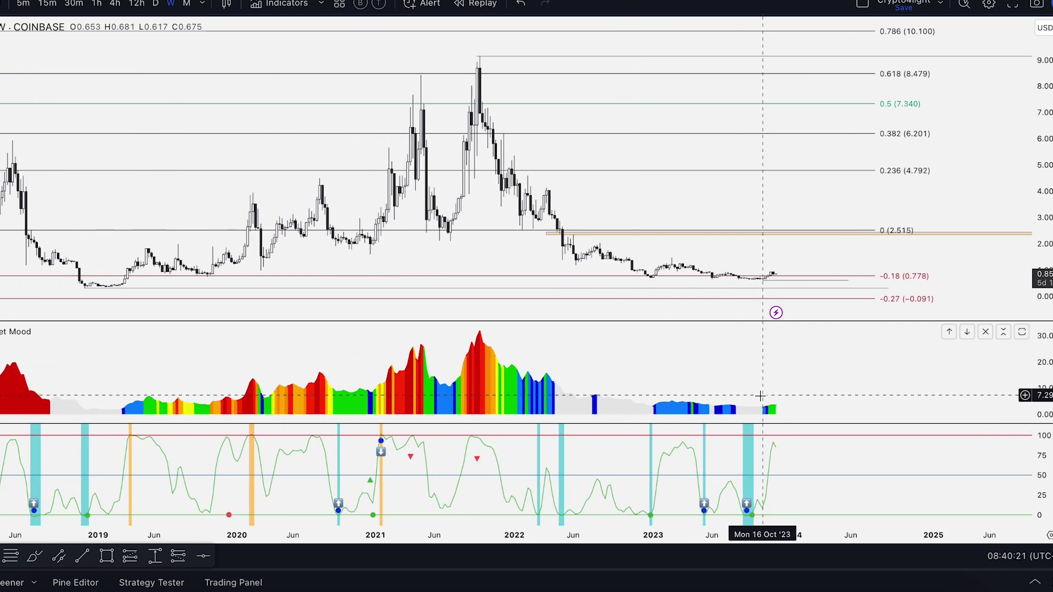
{"action": "left_click", "coordinate": [185, 4]}
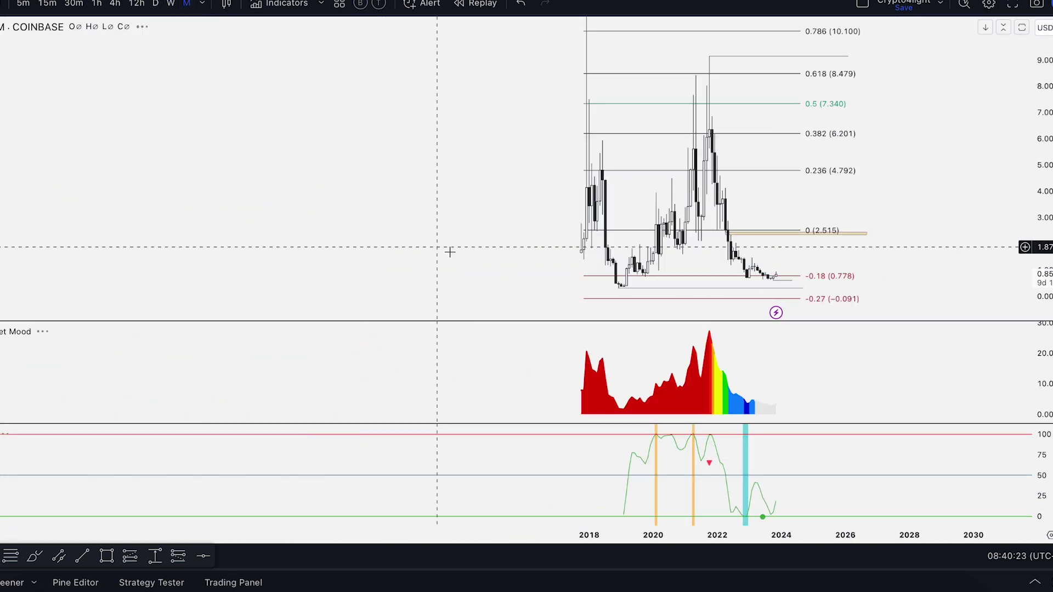
{"action": "scroll", "coordinate": [442, 290], "scroll_direction": "up", "scroll_amount": 3}
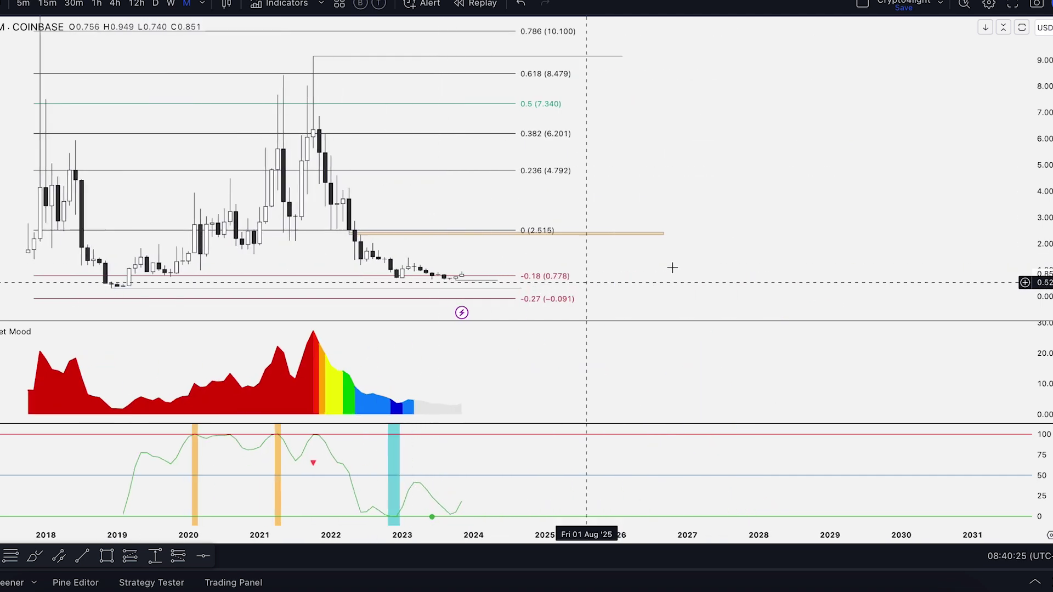
{"action": "left_click_drag", "start_coordinate": [842, 165], "coordinate": [942, 155]}
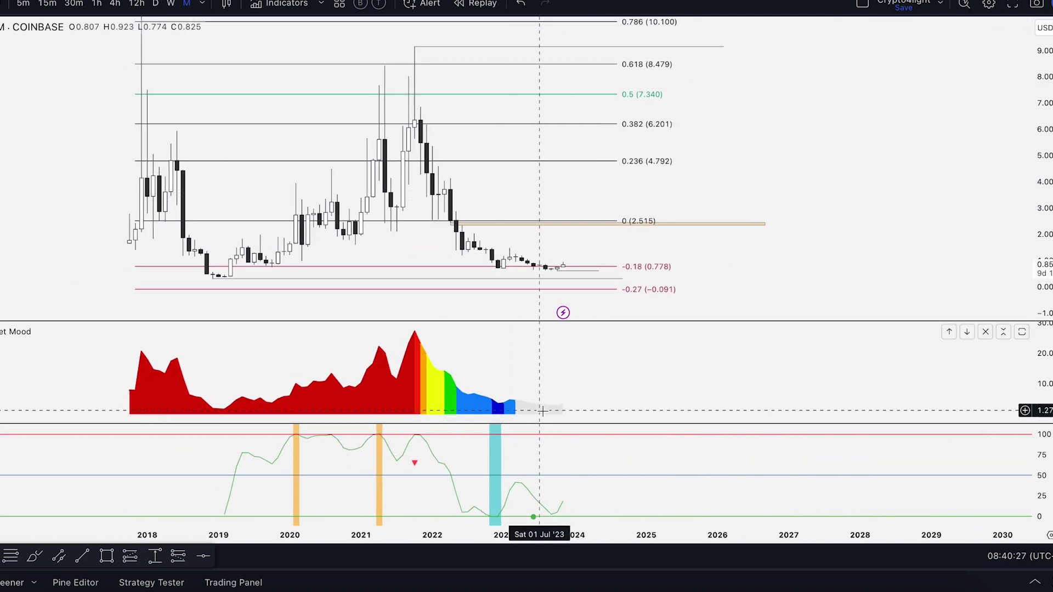
{"action": "scroll", "coordinate": [543, 411], "scroll_direction": "up", "scroll_amount": 3}
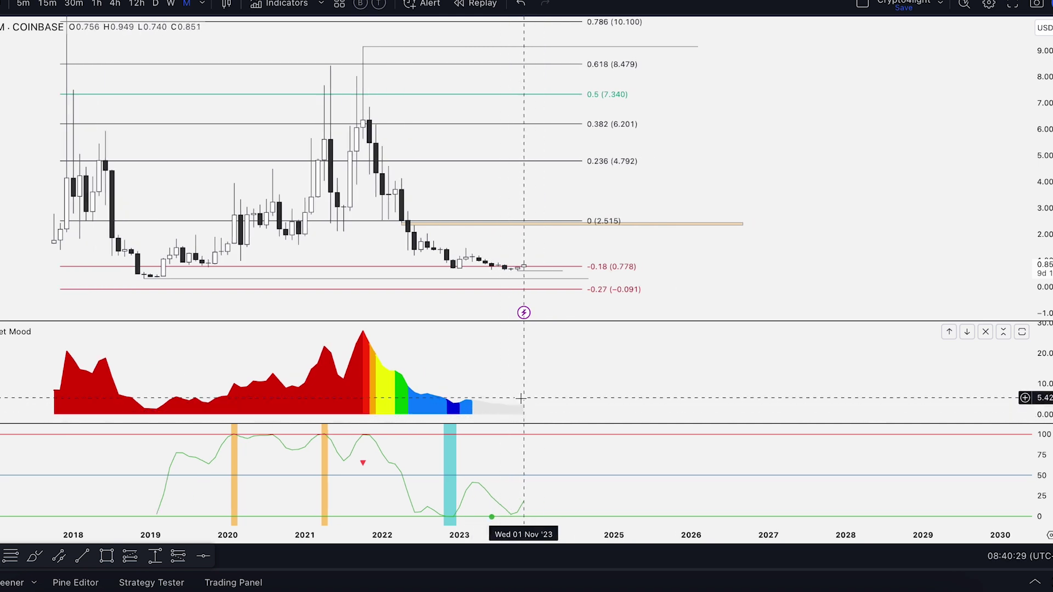
{"action": "scroll", "coordinate": [486, 439], "scroll_direction": "up", "scroll_amount": 2}
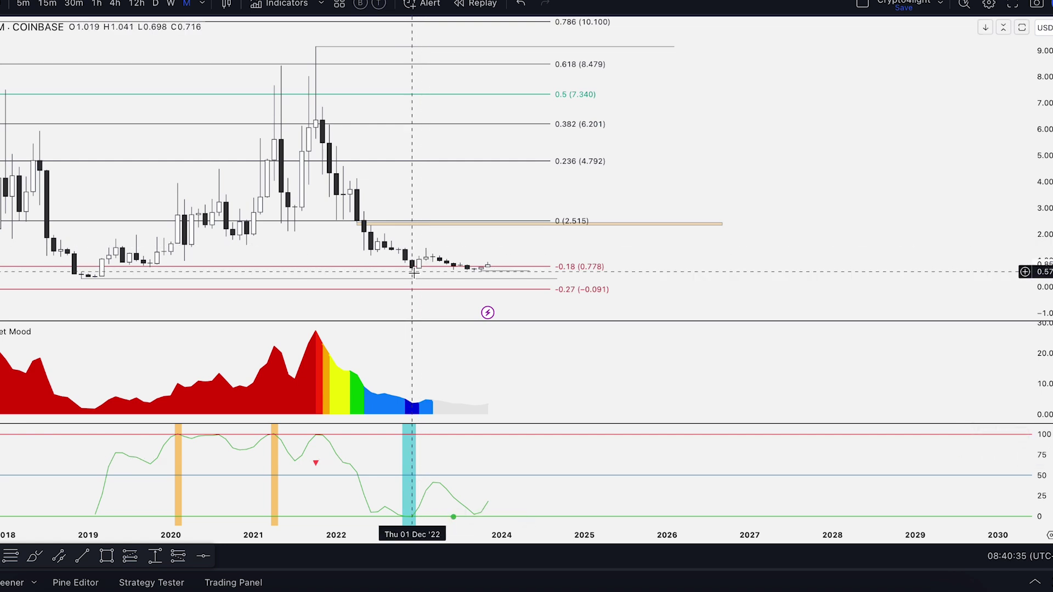
{"action": "scroll", "coordinate": [452, 440], "scroll_direction": "up", "scroll_amount": 1}
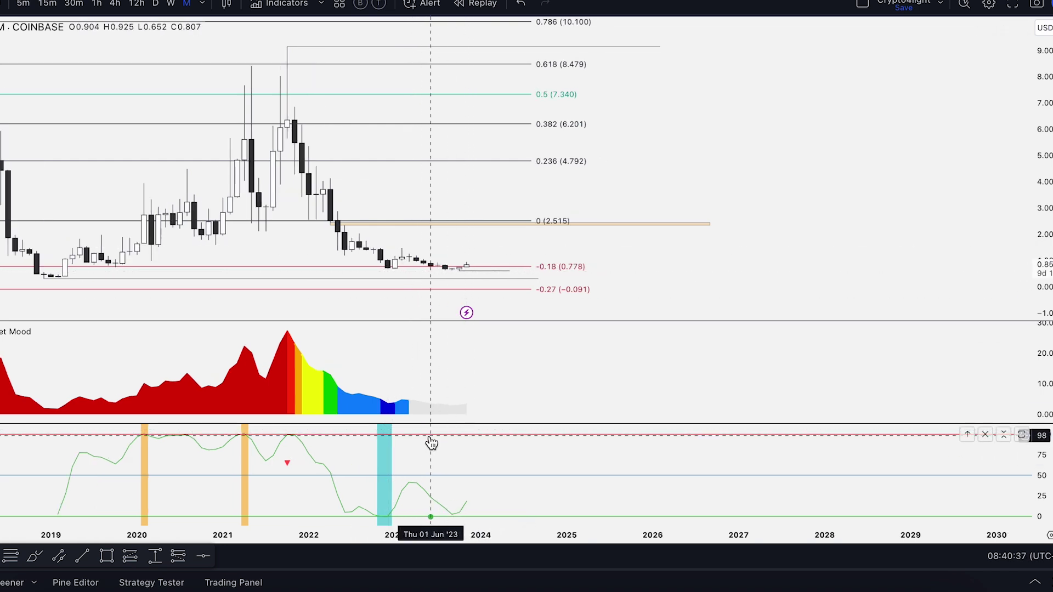
{"action": "scroll", "coordinate": [884, 77], "scroll_direction": "down", "scroll_amount": 4}
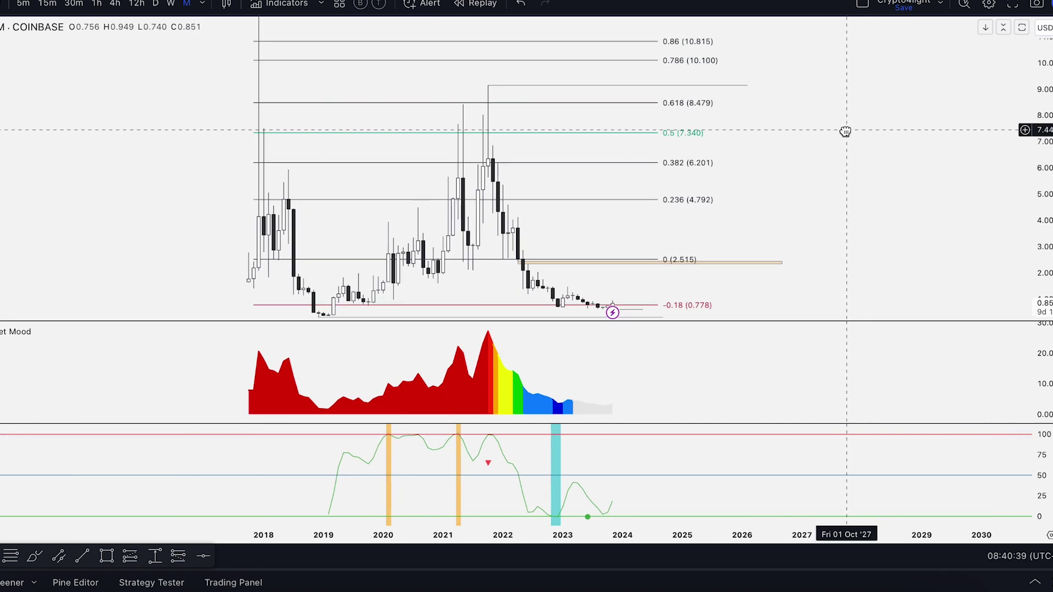
Step: Remove the Market Mood and Money Power indicators and return the chart to the weekly timeframe
{"action": "left_click", "coordinate": [96, 331]}
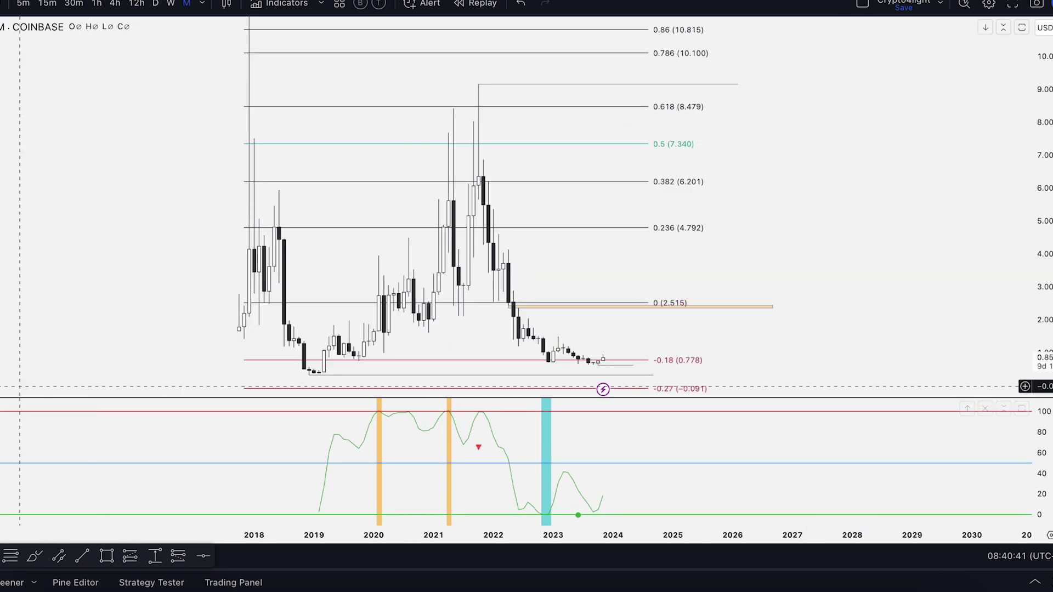
{"action": "left_click", "coordinate": [57, 407]}
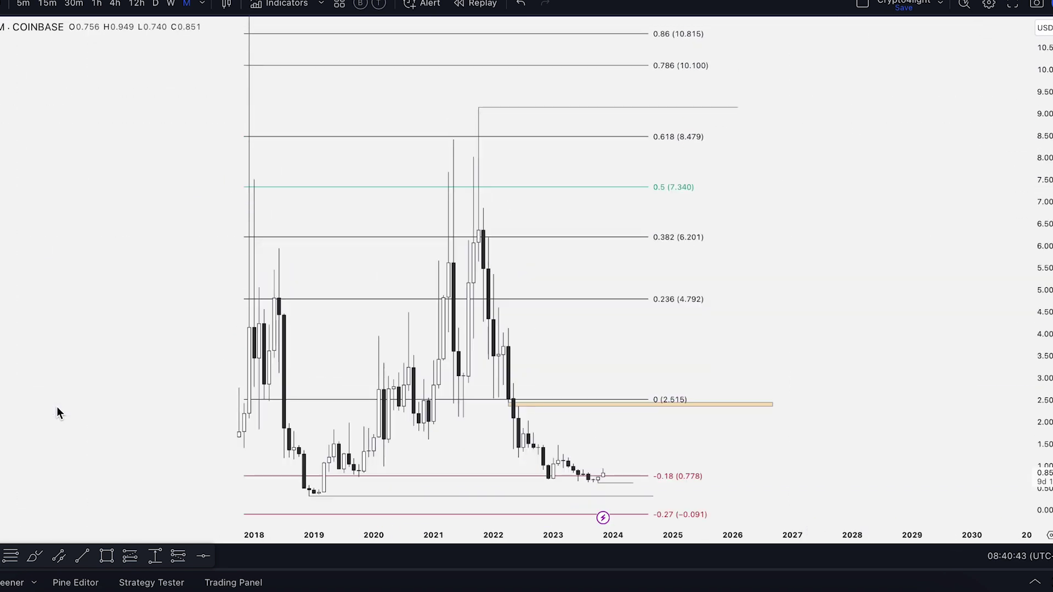
{"action": "left_click", "coordinate": [171, 3]}
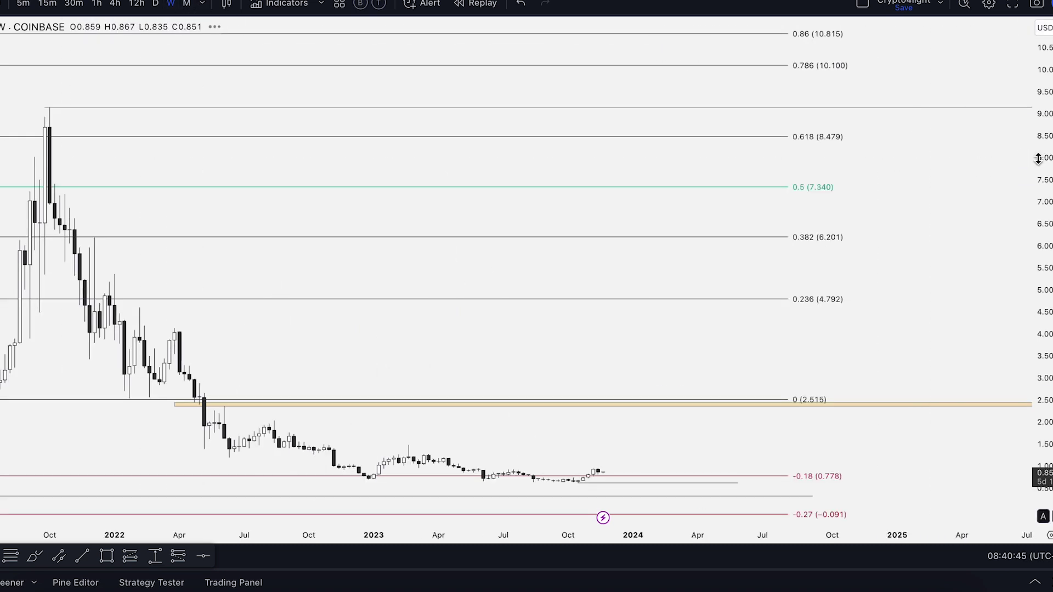
{"action": "scroll", "coordinate": [992, 275], "scroll_direction": "down", "scroll_amount": 3}
{"action": "scroll", "coordinate": [971, 116], "scroll_direction": "down", "scroll_amount": 5}
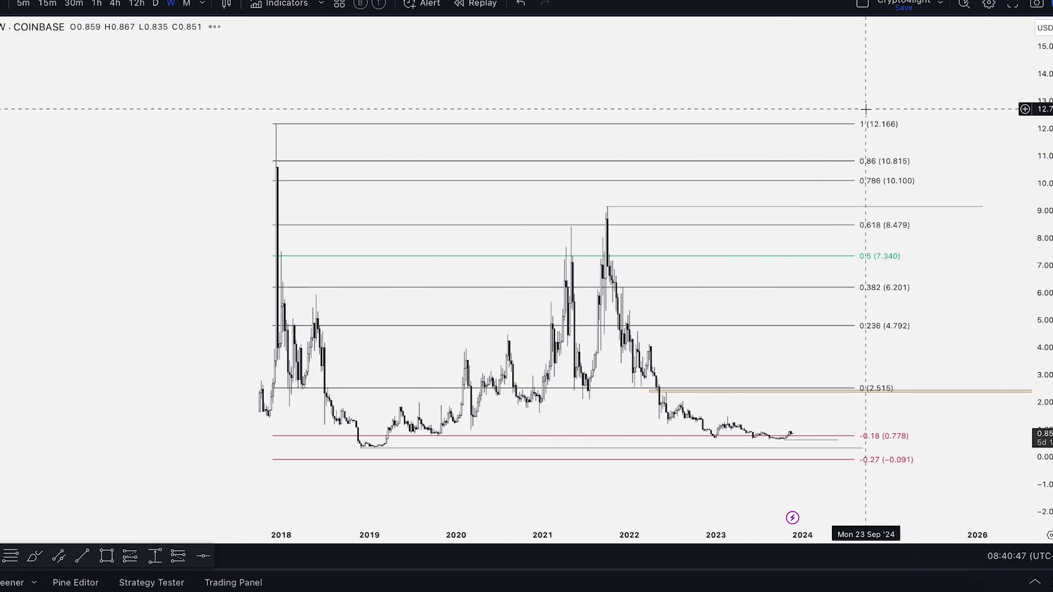
Step: Add the invite-only Crypto4light TradeON and Crypto4light Take Profit indicators to the weekly chart
{"action": "left_click", "coordinate": [276, 4]}
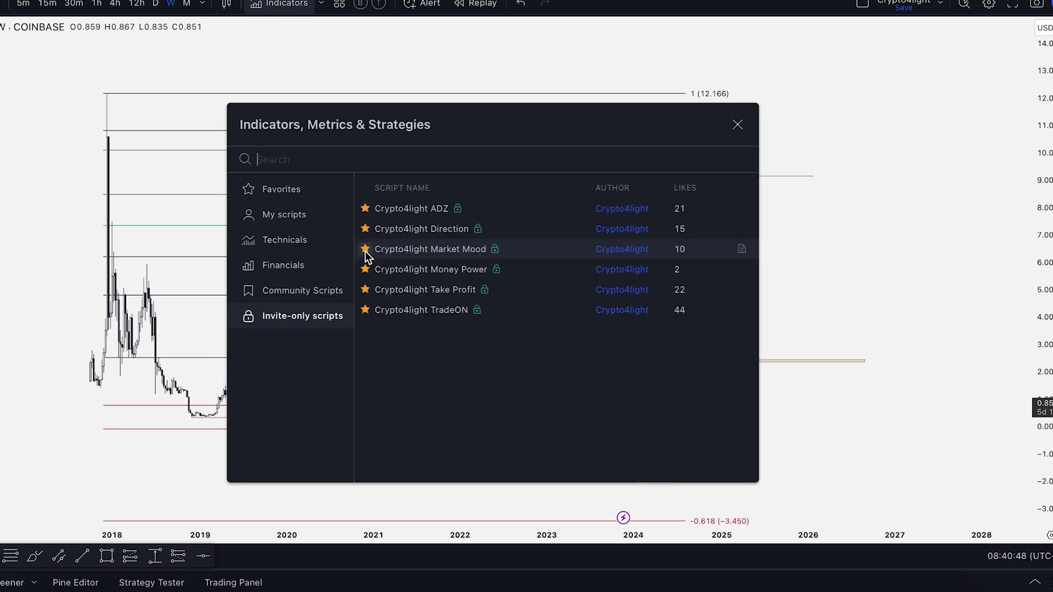
{"action": "left_click", "coordinate": [436, 309]}
{"action": "left_click", "coordinate": [442, 295]}
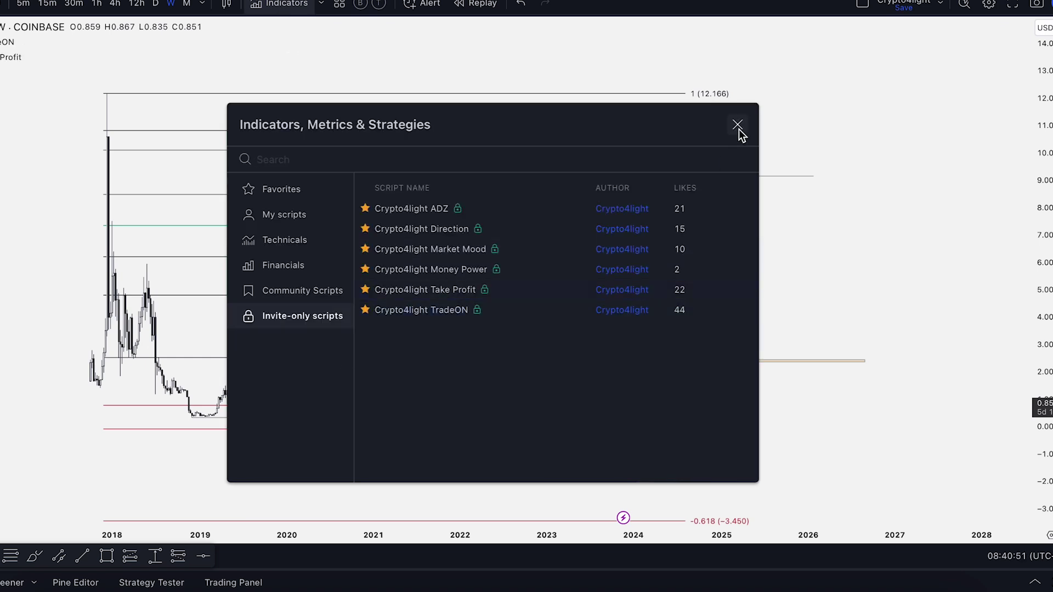
{"action": "left_click", "coordinate": [737, 125]}
Step: Examine the TradeON Sell and Buy signals against the weekly price tops and bottoms from 2020 to 2023
{"action": "scroll", "coordinate": [905, 148], "scroll_direction": "up", "scroll_amount": 2}
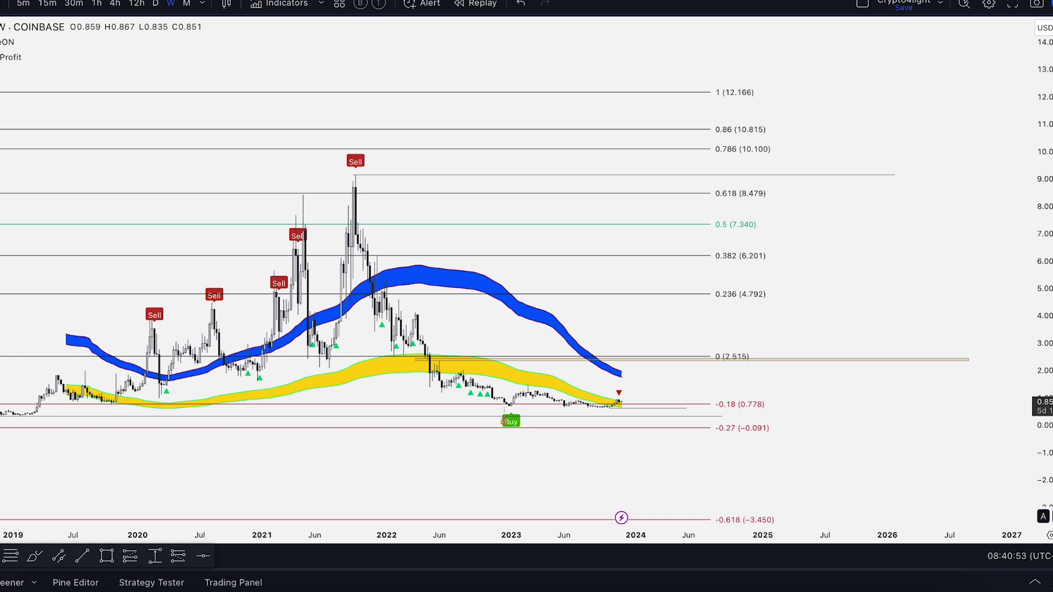
{"action": "scroll", "coordinate": [972, 159], "scroll_direction": "up", "scroll_amount": 3}
{"action": "scroll", "coordinate": [905, 197], "scroll_direction": "down", "scroll_amount": 2}
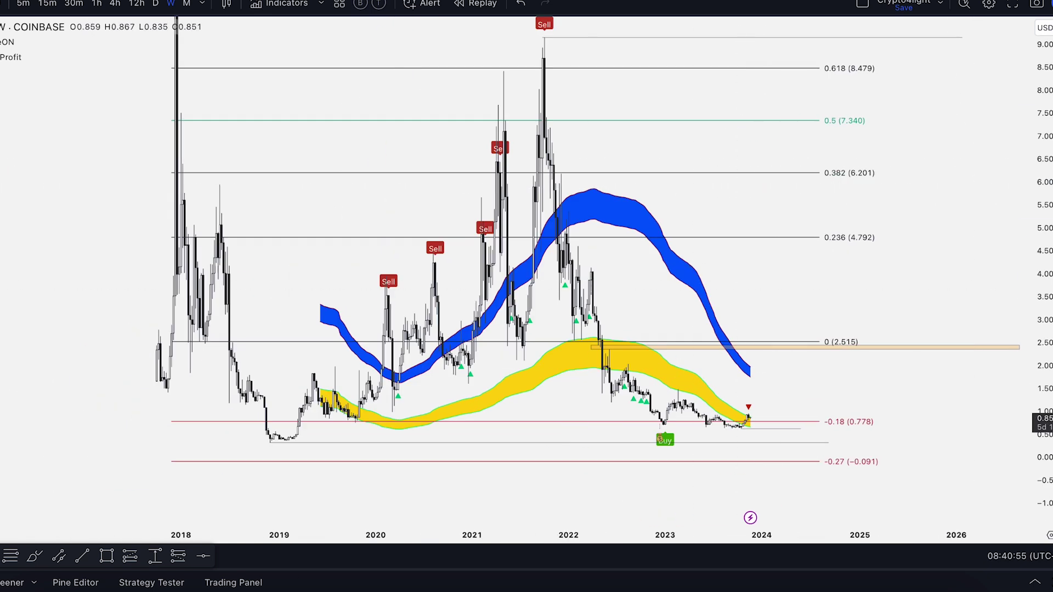
{"action": "scroll", "coordinate": [834, 242], "scroll_direction": "down", "scroll_amount": 2}
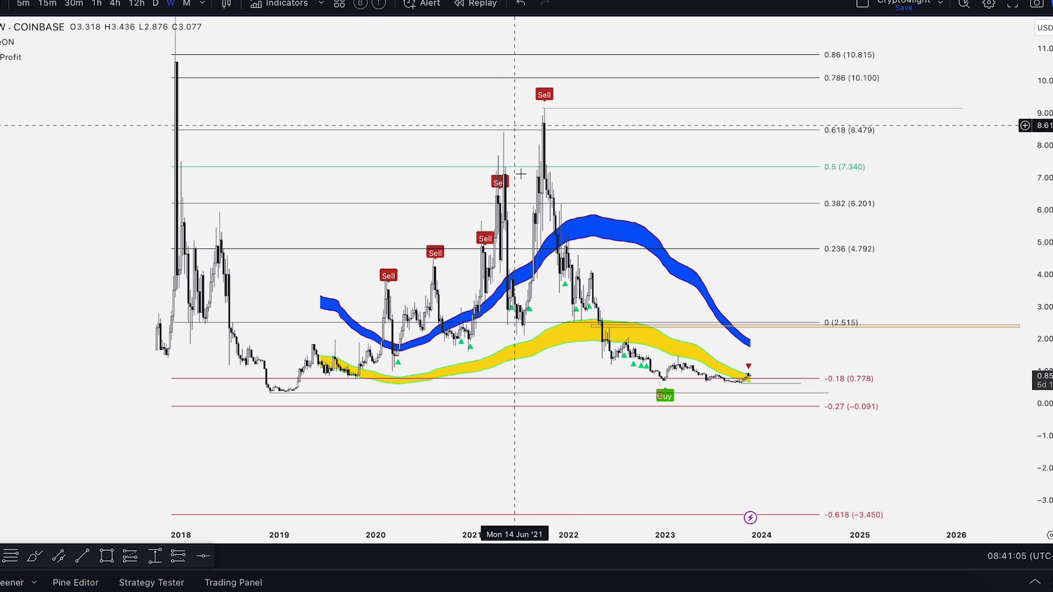
{"action": "scroll", "coordinate": [541, 236], "scroll_direction": "up", "scroll_amount": 3}
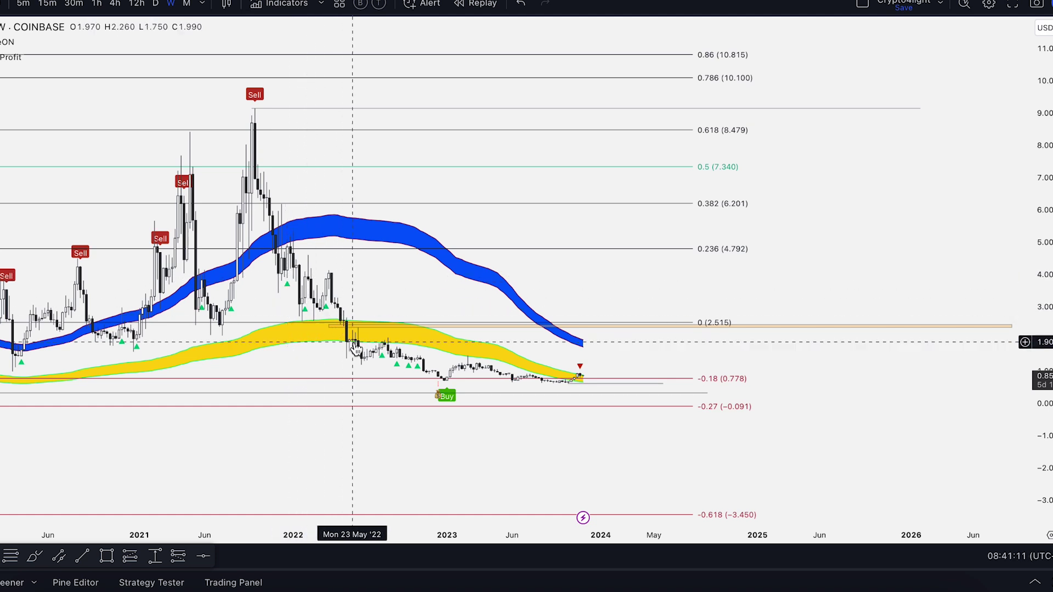
{"action": "scroll", "coordinate": [418, 396], "scroll_direction": "up", "scroll_amount": 2}
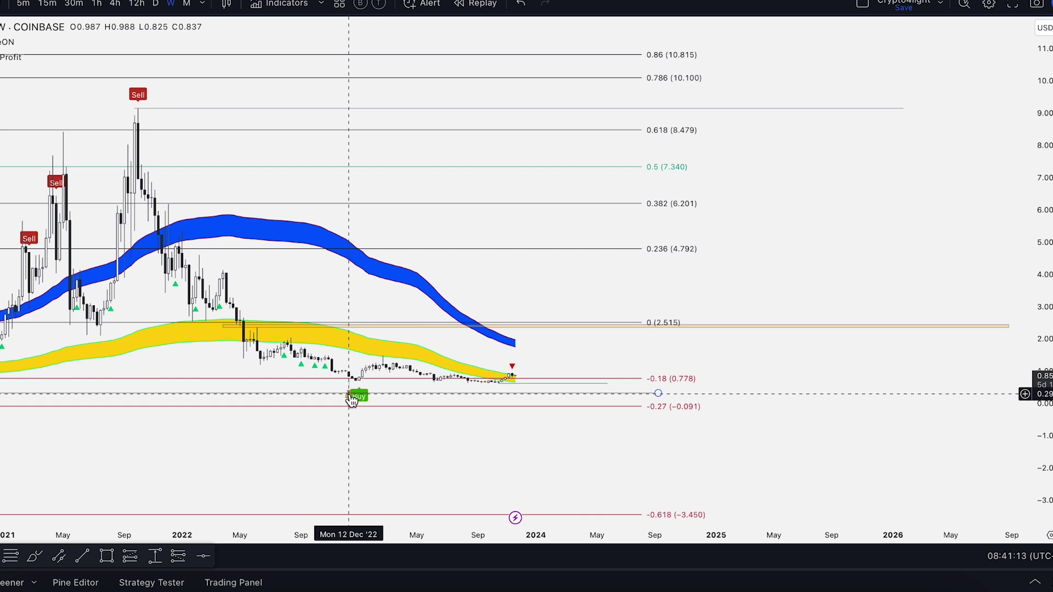
Step: Measure the price rise from the January 2023 low at the Buy signal to the following high, and discard the measurement
{"action": "left_click_drag", "start_coordinate": [1046, 400], "coordinate": [1043, 109]}
{"action": "left_click_drag", "start_coordinate": [740, 379], "coordinate": [878, 205]}
{"action": "left_click_drag", "start_coordinate": [1045, 384], "coordinate": [1044, 132]}
{"action": "scroll", "coordinate": [522, 397], "scroll_direction": "up", "scroll_amount": 3}
{"action": "left_click_drag", "start_coordinate": [605, 323], "coordinate": [988, 263]}
{"action": "scroll", "coordinate": [933, 275], "scroll_direction": "up", "scroll_amount": 3}
{"action": "scroll", "coordinate": [475, 324], "scroll_direction": "up", "scroll_amount": 2}
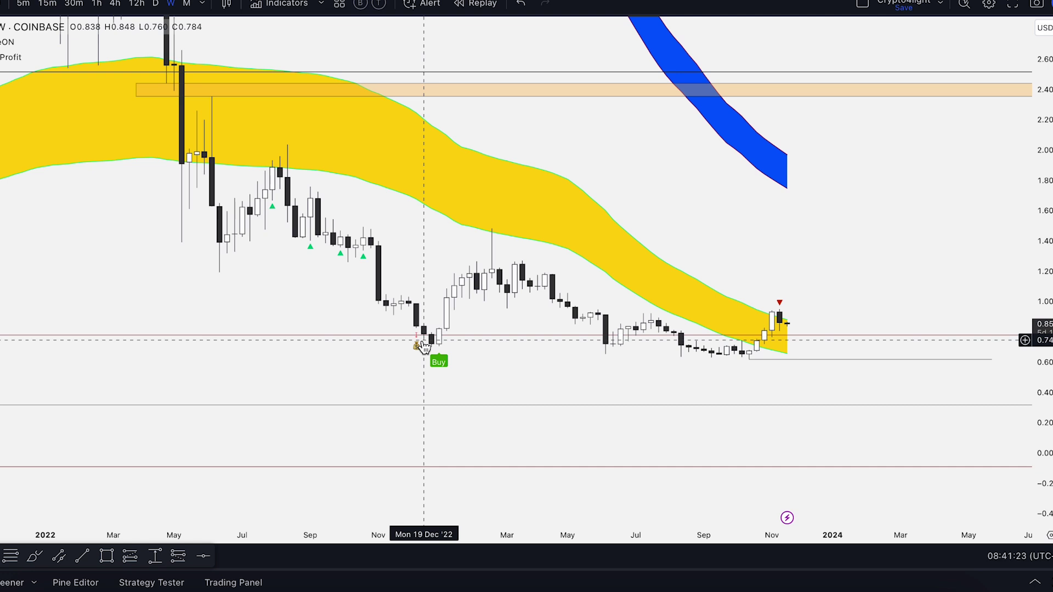
{"action": "left_click", "coordinate": [155, 557]}
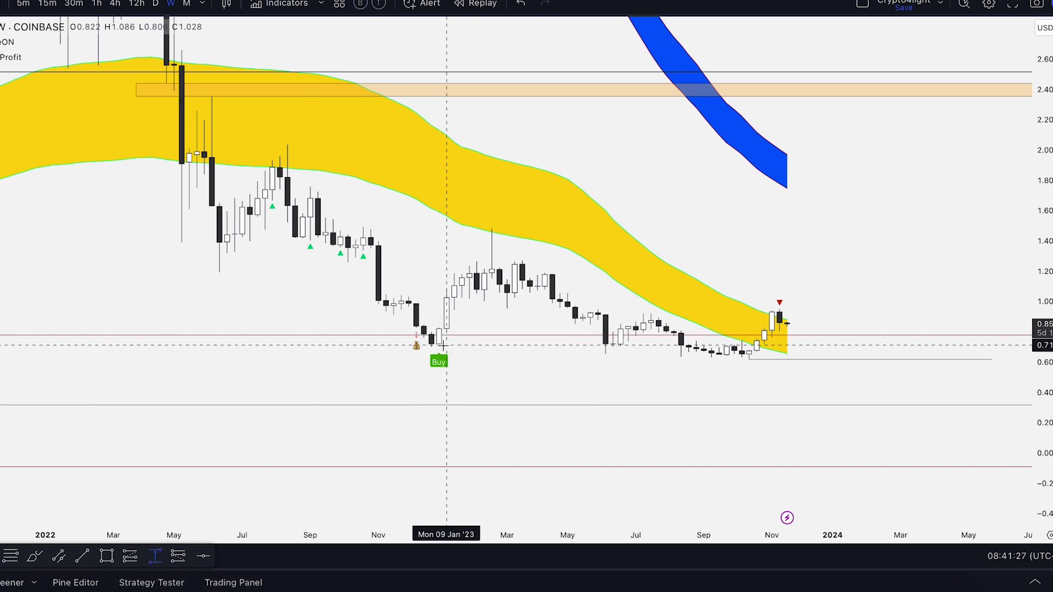
{"action": "left_click", "coordinate": [447, 346]}
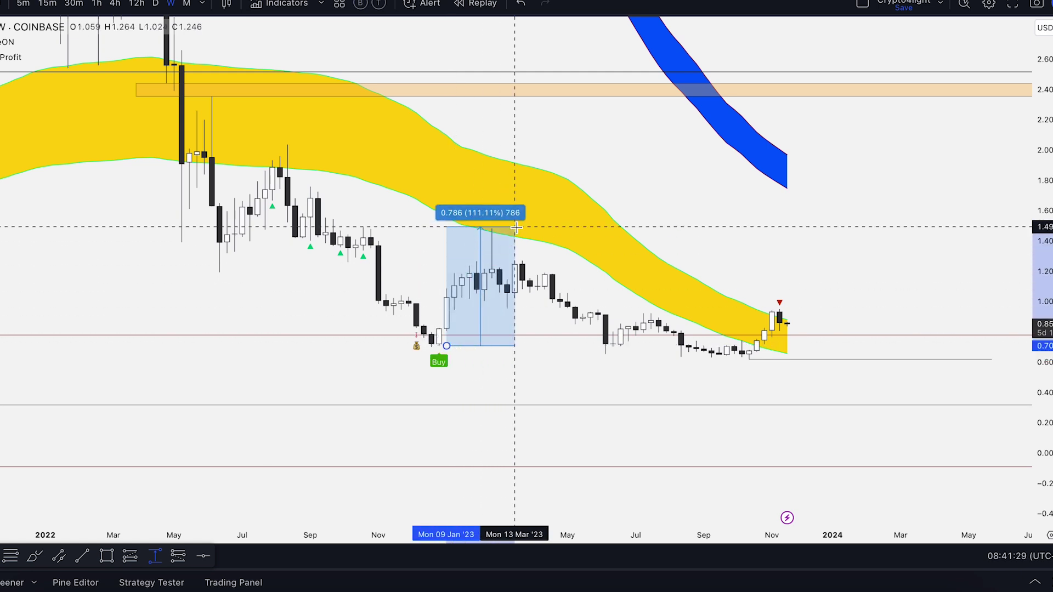
{"action": "key", "text": "Escape"}
Step: Examine how the weekly price since 2019 moves relative to the yellow and blue bands and the Buy signal
{"action": "scroll", "coordinate": [713, 239], "scroll_direction": "down", "scroll_amount": 1}
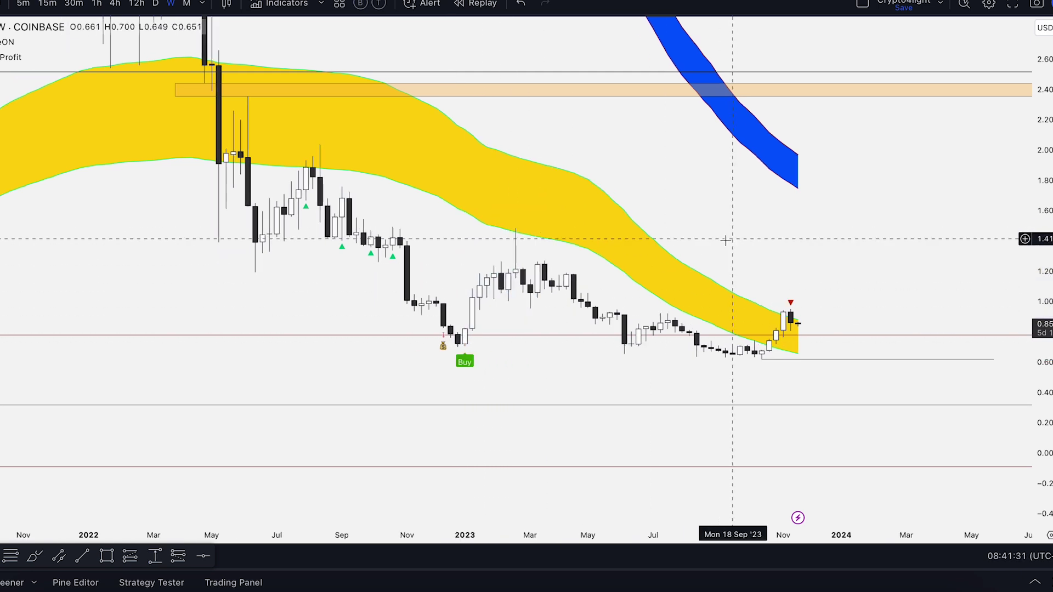
{"action": "left_click_drag", "start_coordinate": [887, 218], "coordinate": [806, 248]}
{"action": "scroll", "coordinate": [764, 228], "scroll_direction": "down", "scroll_amount": 2}
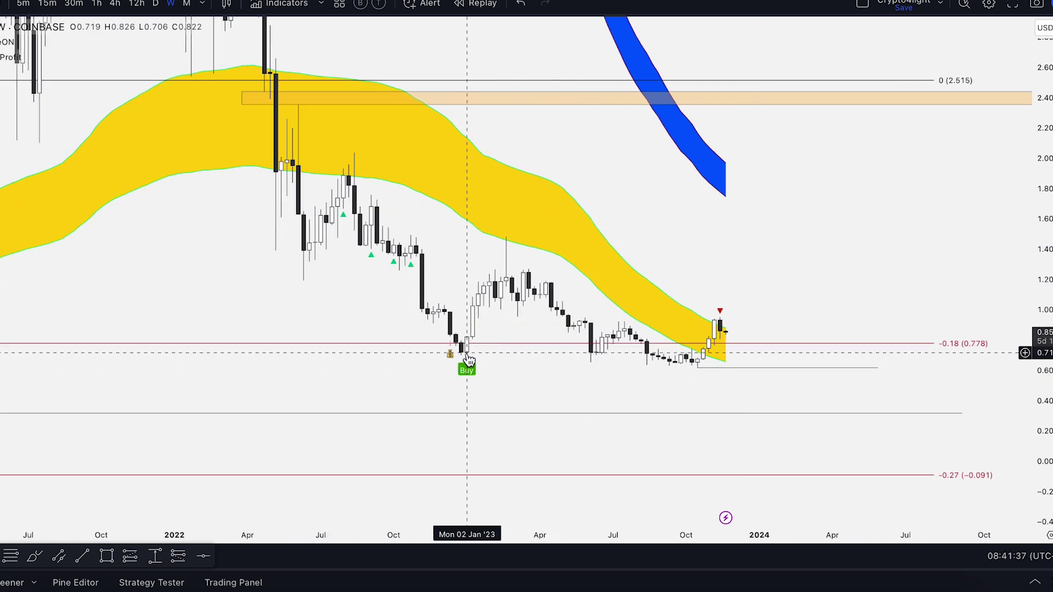
{"action": "scroll", "coordinate": [467, 355], "scroll_direction": "down", "scroll_amount": 3}
{"action": "left_click_drag", "start_coordinate": [885, 214], "coordinate": [724, 247]}
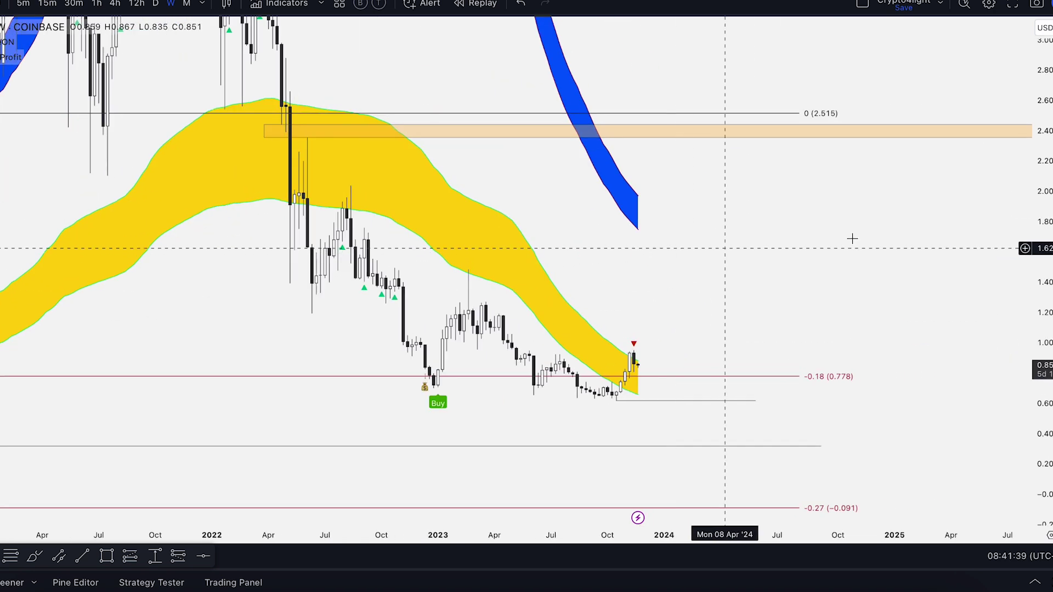
{"action": "scroll", "coordinate": [899, 230], "scroll_direction": "down", "scroll_amount": 2}
{"action": "left_click_drag", "start_coordinate": [1044, 214], "coordinate": [1044, 359]}
{"action": "left_click_drag", "start_coordinate": [970, 264], "coordinate": [802, 315]}
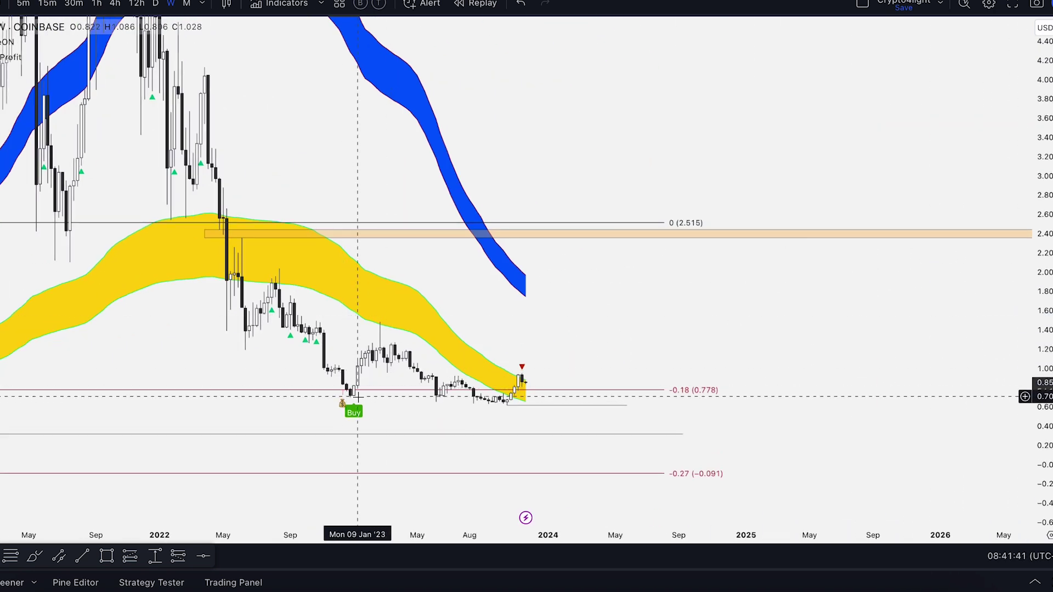
{"action": "scroll", "coordinate": [743, 322], "scroll_direction": "down", "scroll_amount": 3}
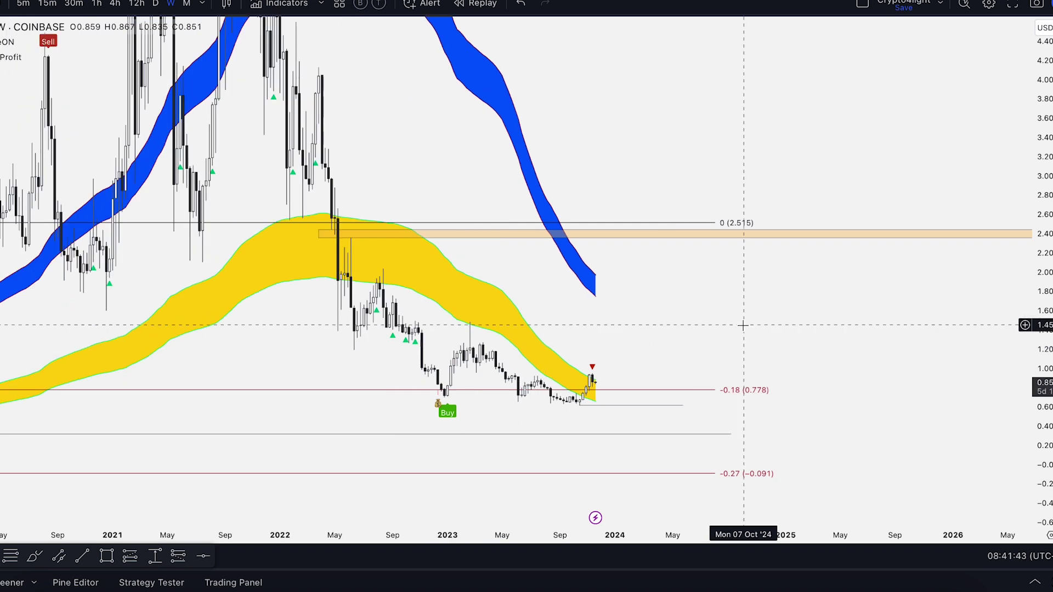
{"action": "scroll", "coordinate": [731, 309], "scroll_direction": "down", "scroll_amount": 1}
{"action": "left_click_drag", "start_coordinate": [722, 327], "coordinate": [796, 346]}
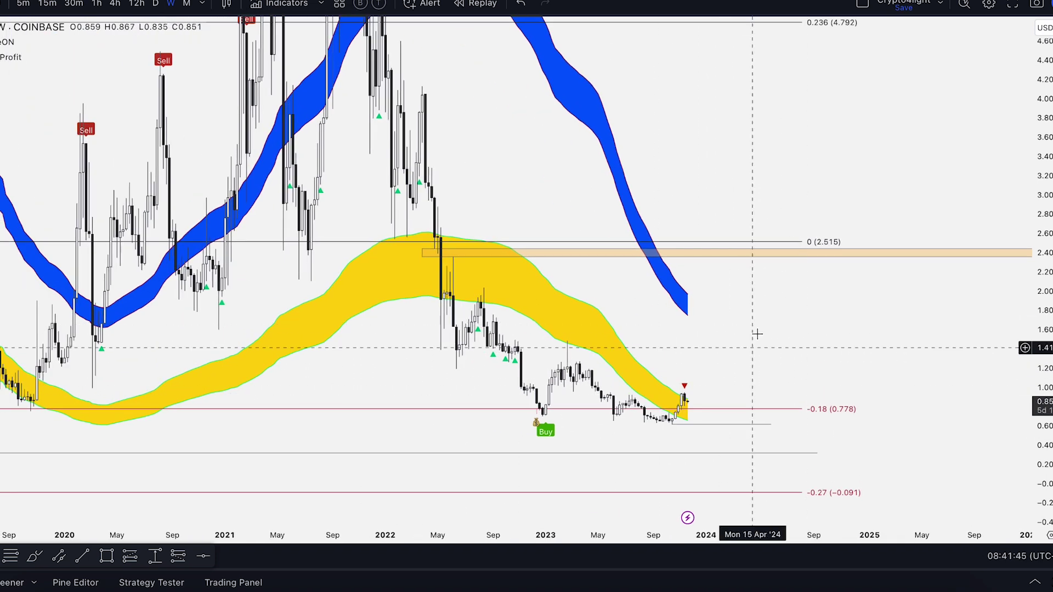
{"action": "scroll", "coordinate": [765, 322], "scroll_direction": "down", "scroll_amount": 1}
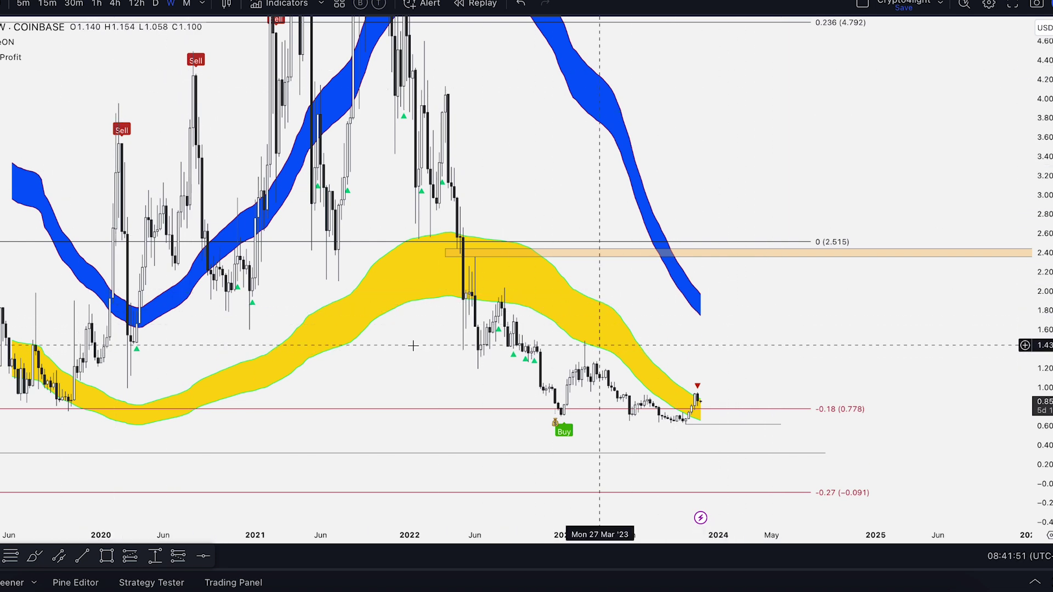
{"action": "scroll", "coordinate": [106, 362], "scroll_direction": "down", "scroll_amount": 1}
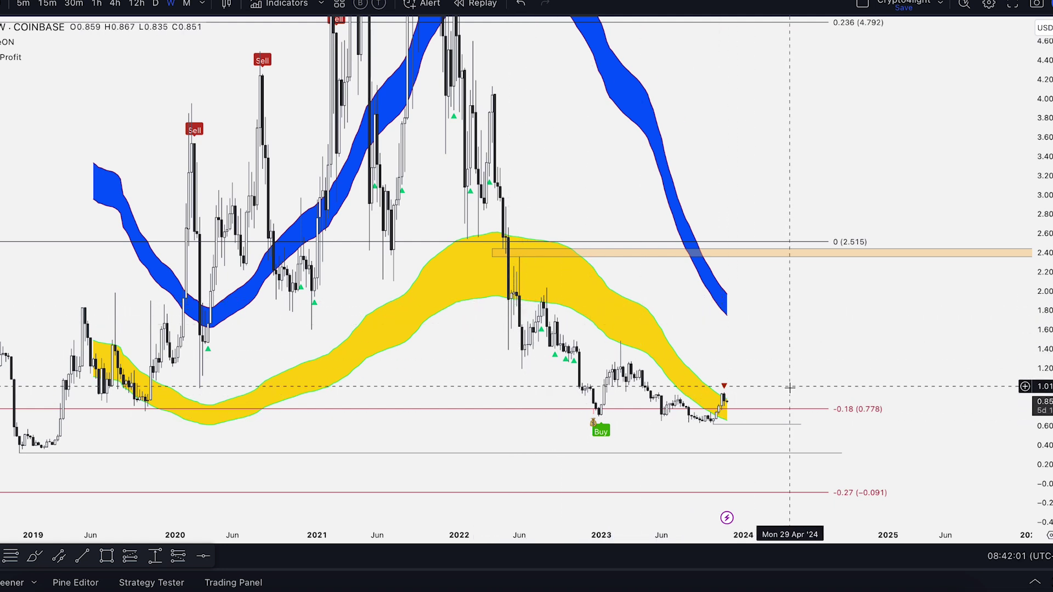
Step: Compare the current price with the orange zone near 2.40, the blue band and the Fibonacci levels across the full price history
{"action": "scroll", "coordinate": [790, 388], "scroll_direction": "up", "scroll_amount": 5}
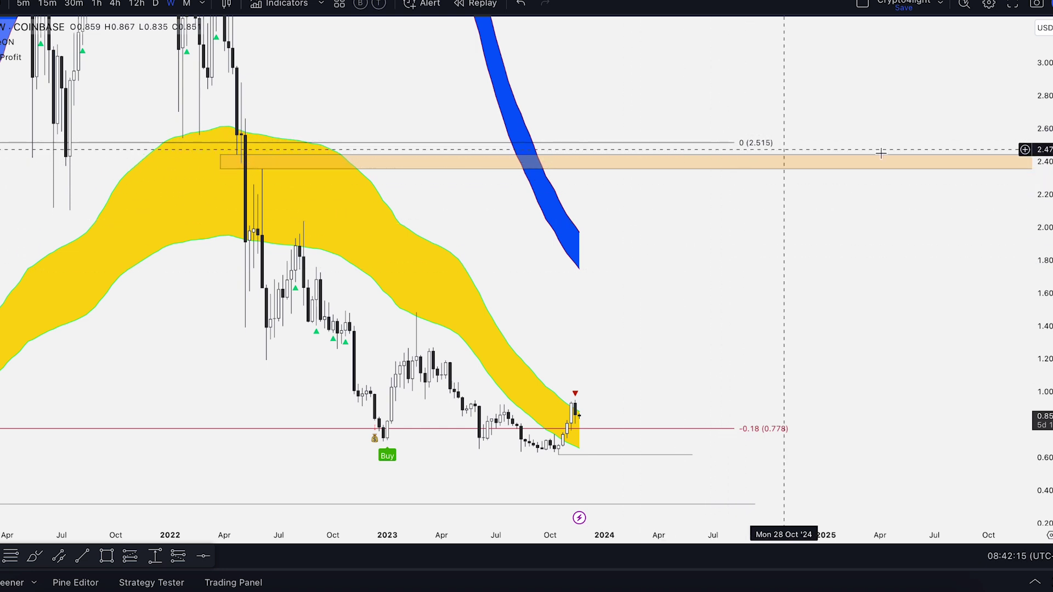
{"action": "scroll", "coordinate": [849, 216], "scroll_direction": "down", "scroll_amount": 4}
{"action": "scroll", "coordinate": [801, 221], "scroll_direction": "down", "scroll_amount": 4}
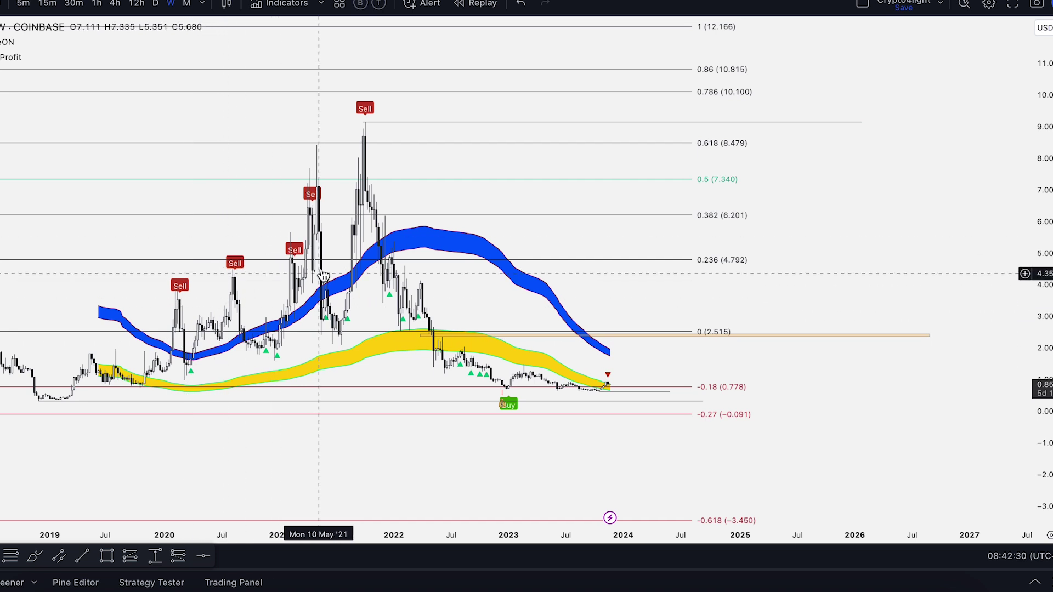
{"action": "scroll", "coordinate": [971, 183], "scroll_direction": "down", "scroll_amount": 1}
{"action": "left_click_drag", "start_coordinate": [1042, 82], "coordinate": [1042, 231]}
{"action": "left_click_drag", "start_coordinate": [985, 230], "coordinate": [998, 273]}
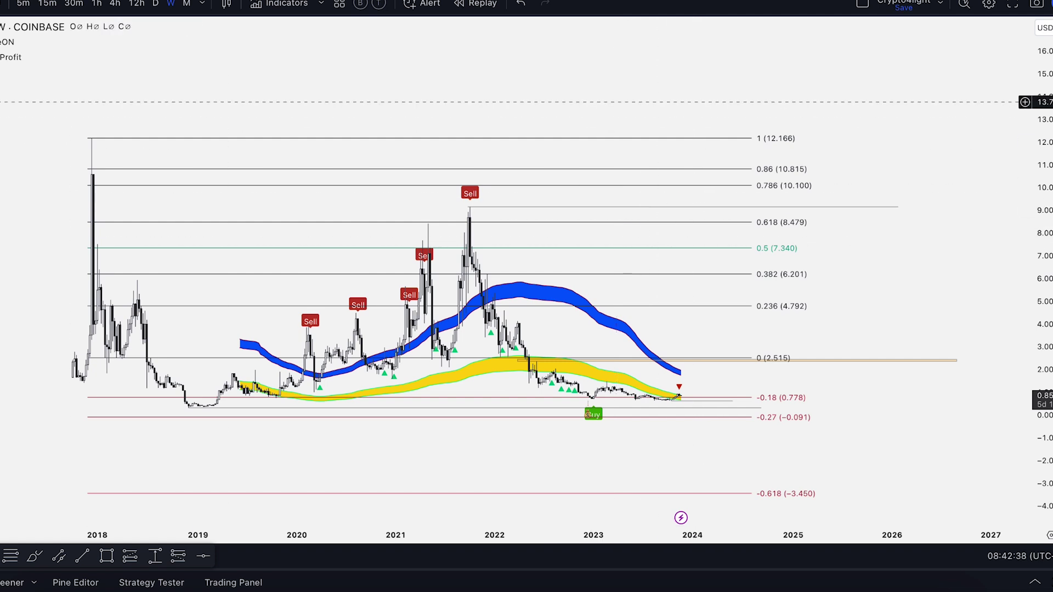
Step: Hide the Take Profit and TradeON indicators to view the bare Fibonacci chart, and show TradeON again
{"action": "left_click", "coordinate": [34, 58]}
{"action": "left_click", "coordinate": [26, 42]}
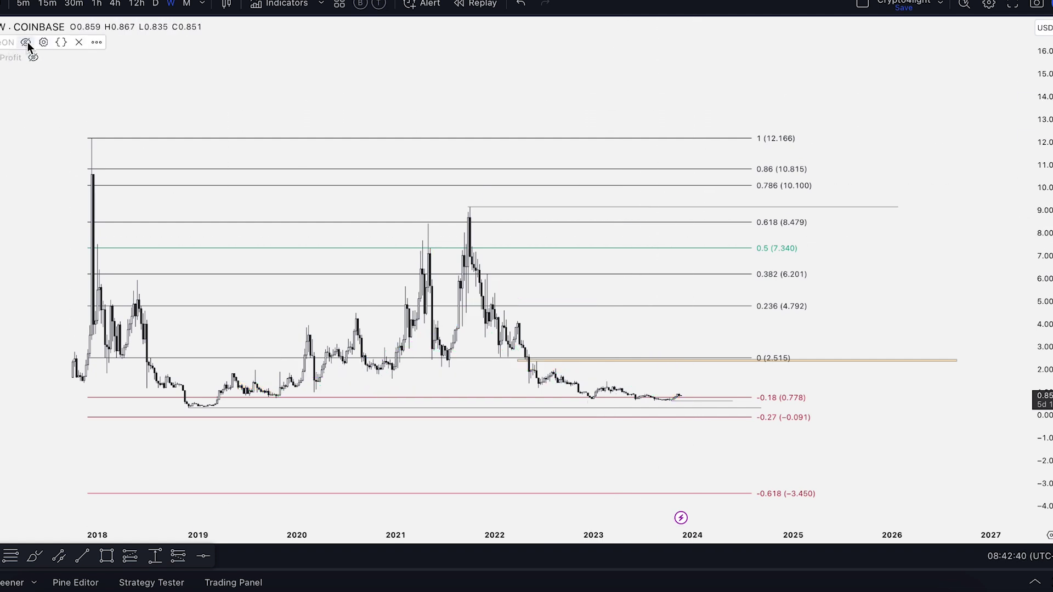
{"action": "left_click_drag", "start_coordinate": [506, 92], "coordinate": [564, 97]}
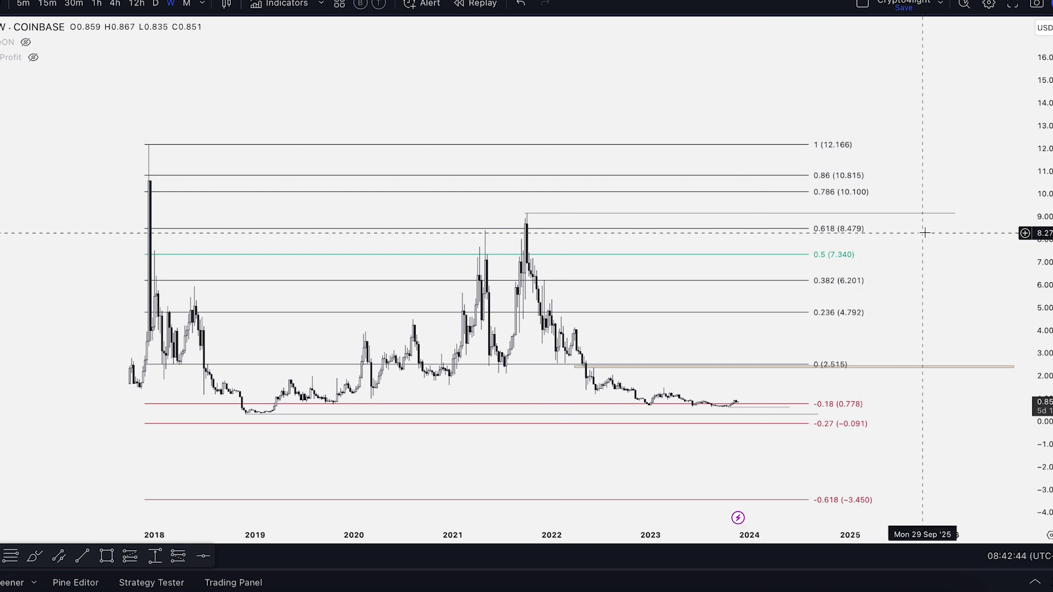
{"action": "left_click_drag", "start_coordinate": [916, 237], "coordinate": [888, 234]}
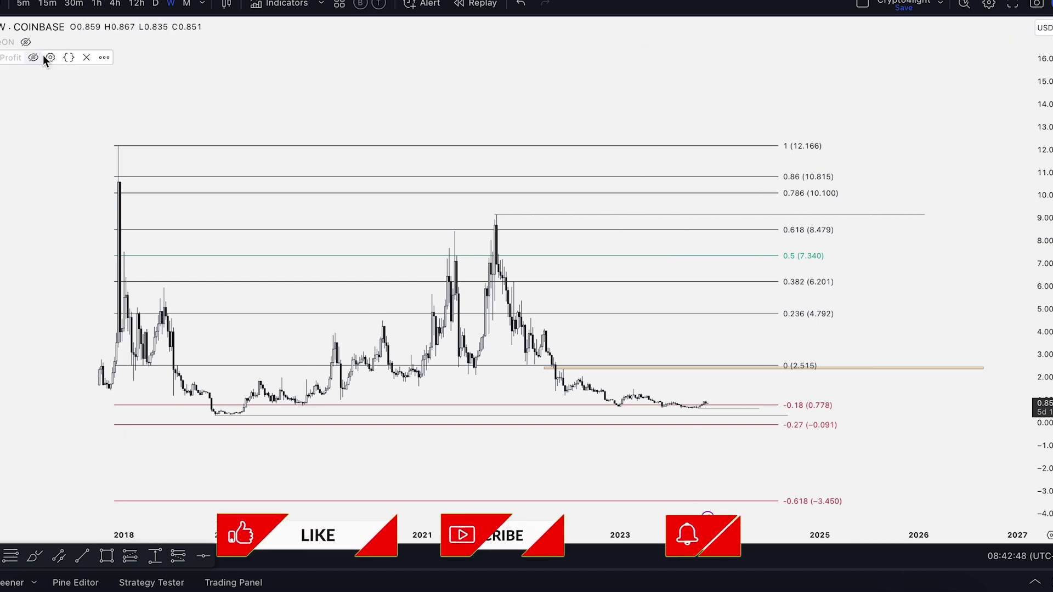
{"action": "left_click", "coordinate": [25, 43]}
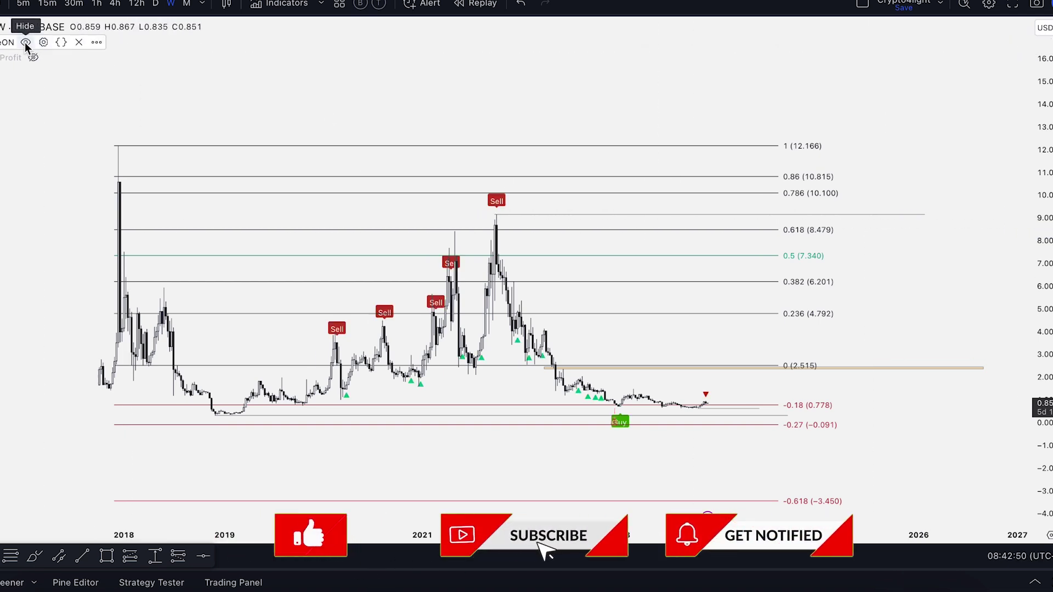